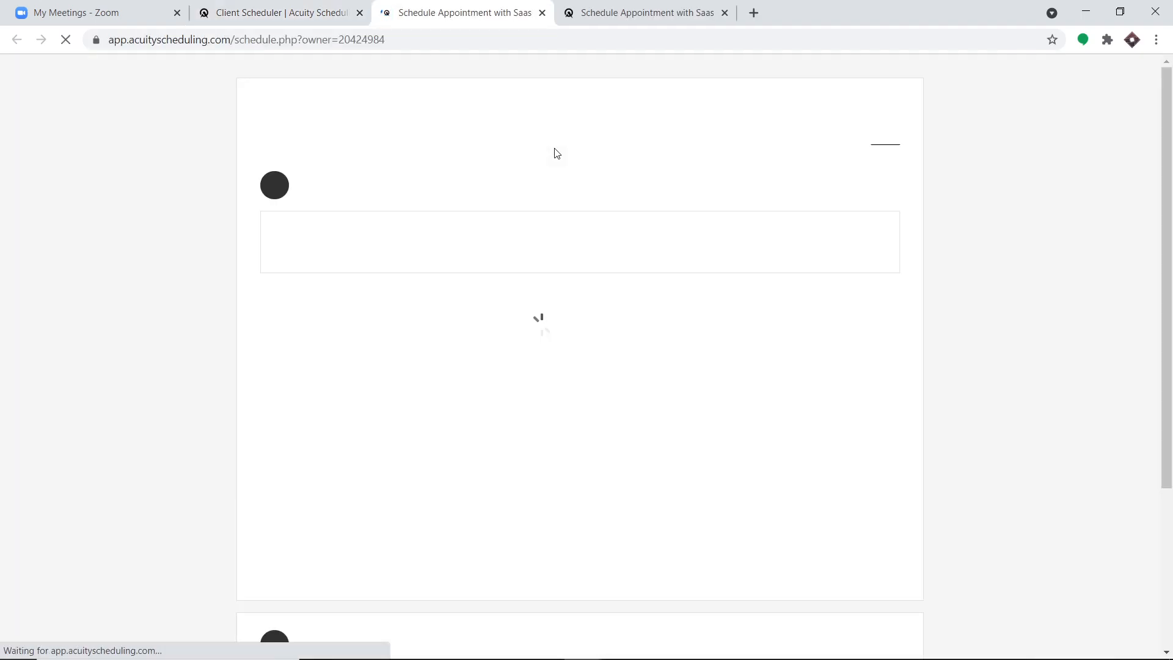
- Pick the Tuesday, May 11, 2021 2:00pm slot and continue to the client form
scroll(532, 261, "down", 3)
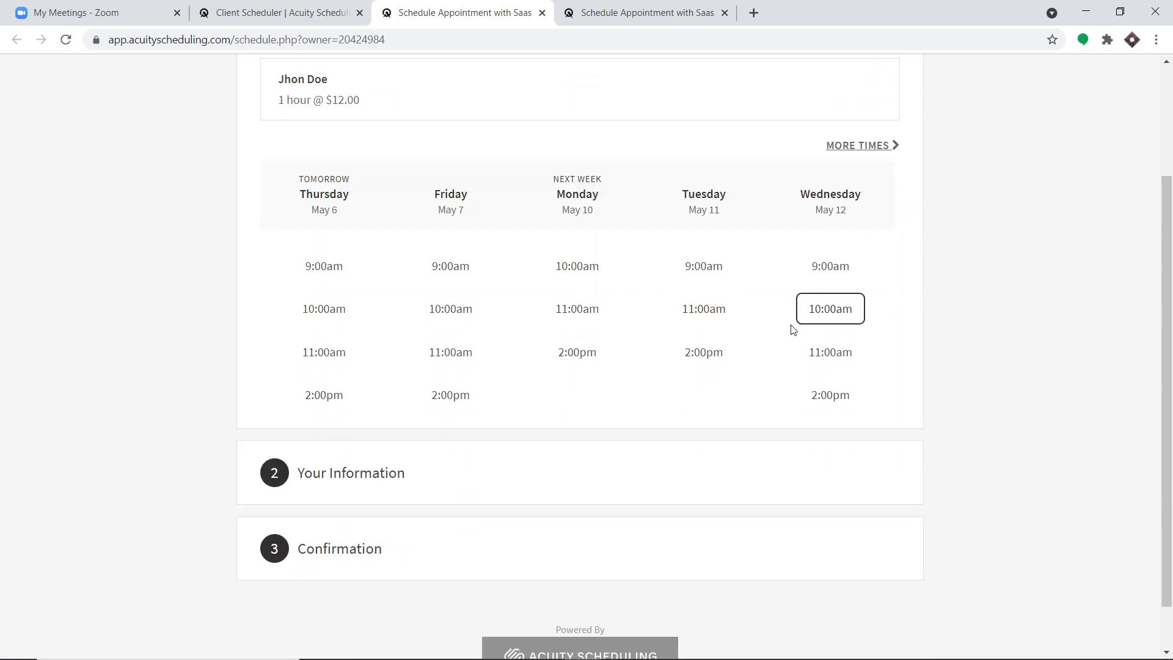
left_click(710, 357)
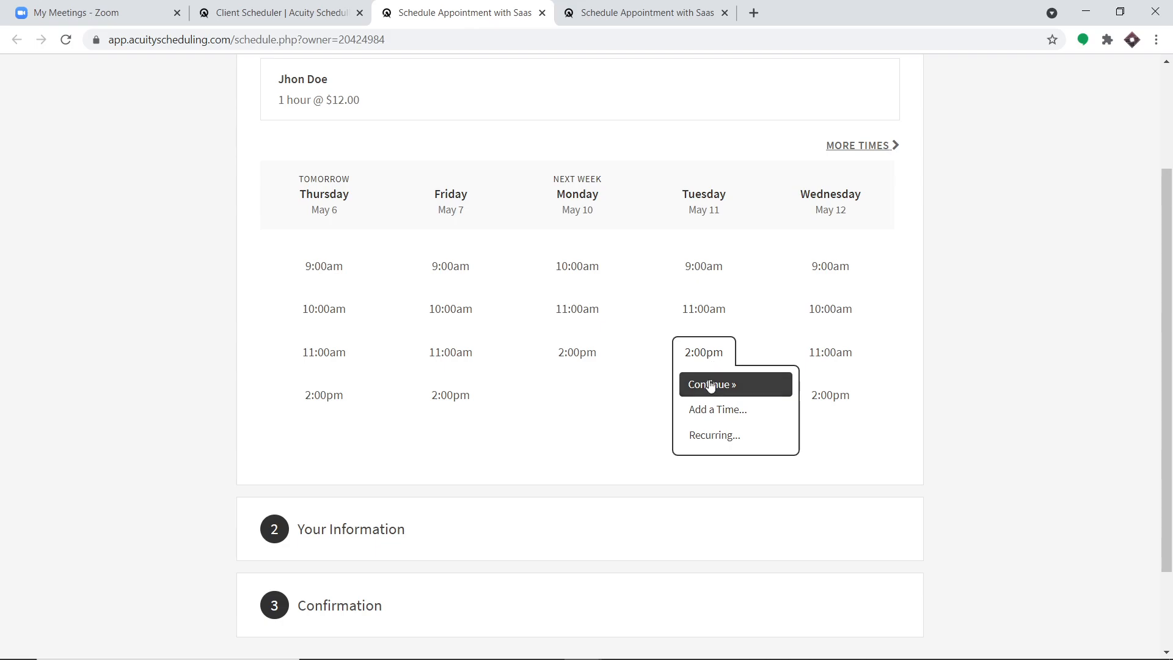
left_click(711, 386)
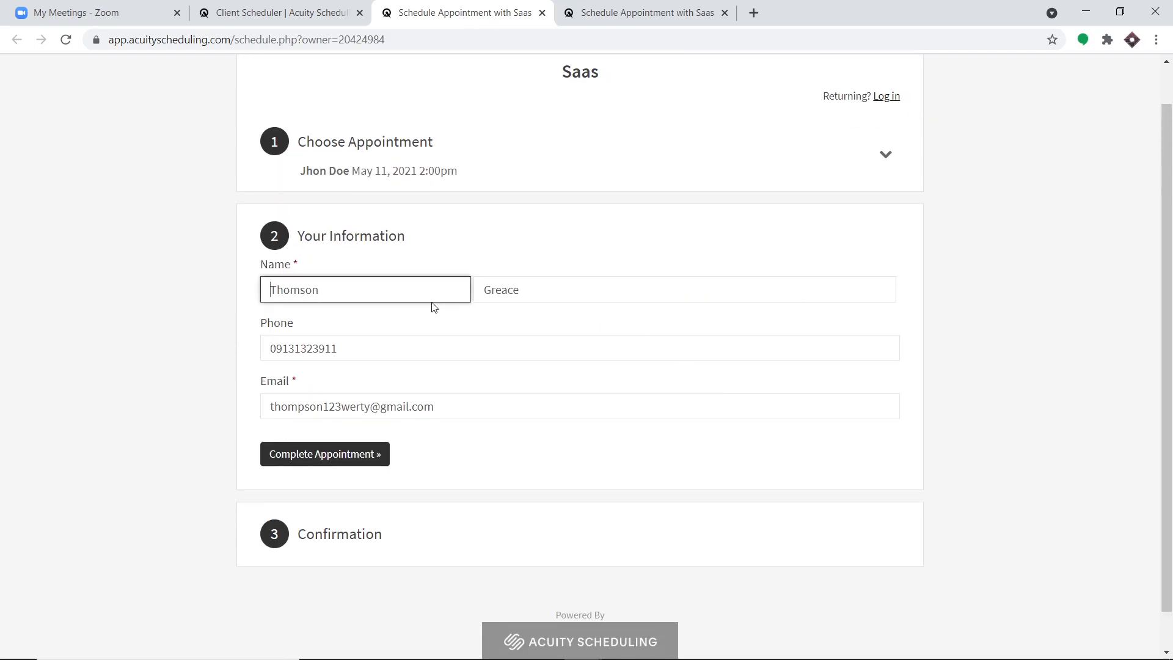
- Autofill the client form from a saved entry, correct the email, and complete the $12.00 booking
double_click(374, 291)
key("BackSpace")
type("t")
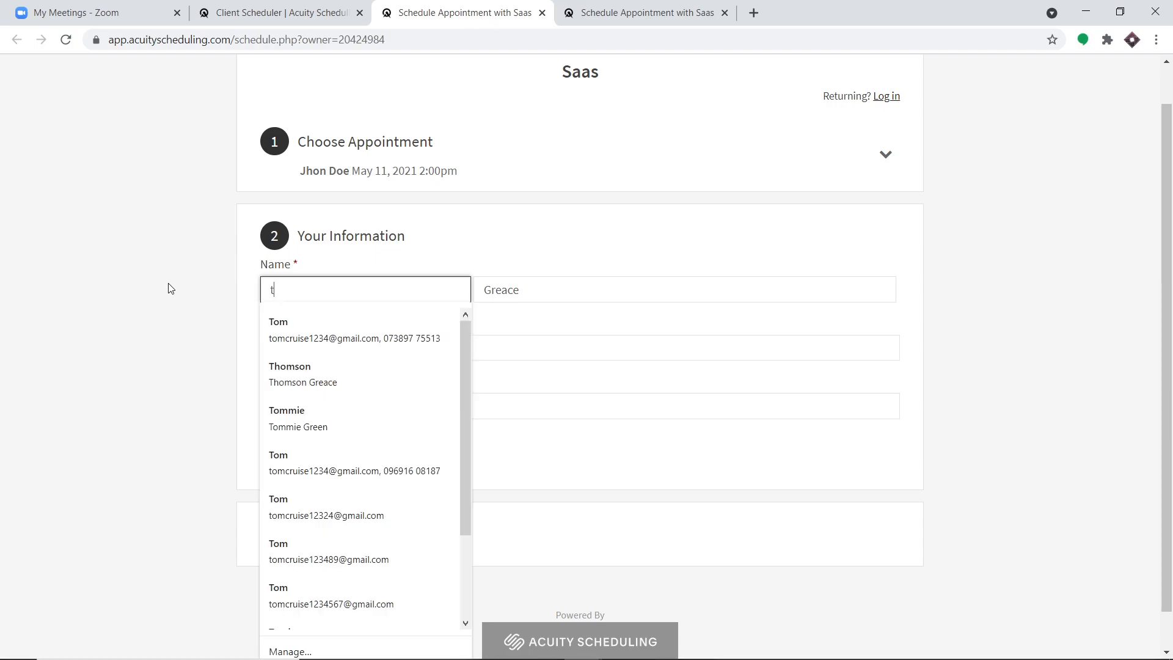
left_click(286, 416)
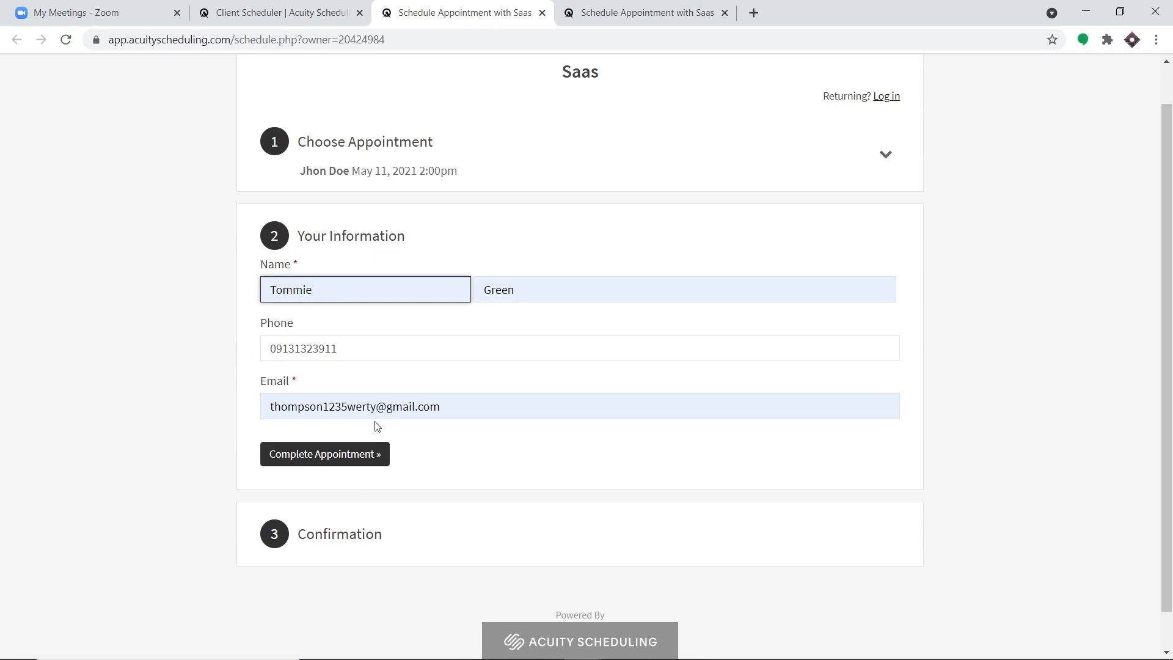
left_click(324, 408)
type("6")
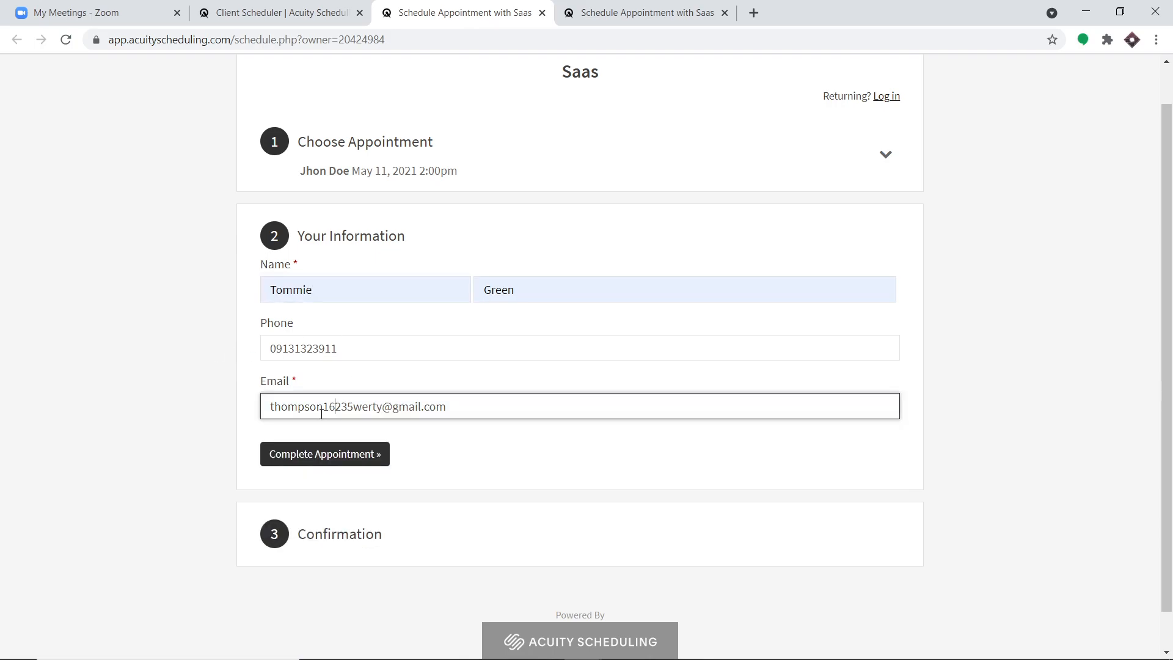
left_click(330, 455)
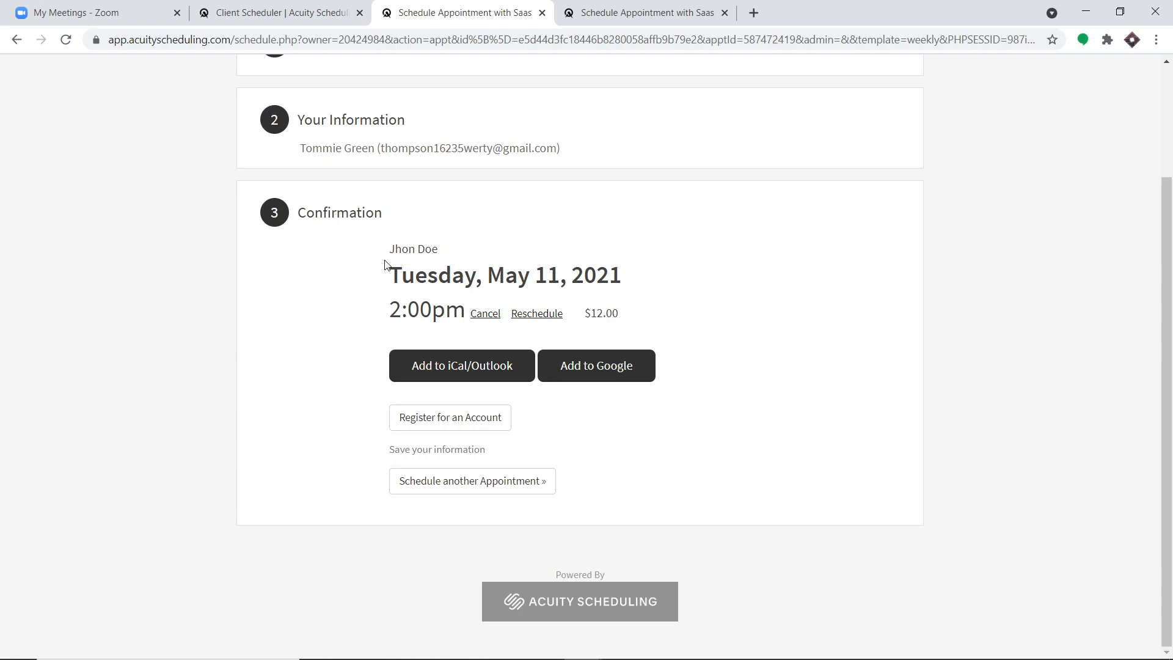
- Reload Zoom's My Meetings list and open the May 11 02:00 PM CHEMISTRY CLASSES meeting
left_click(91, 13)
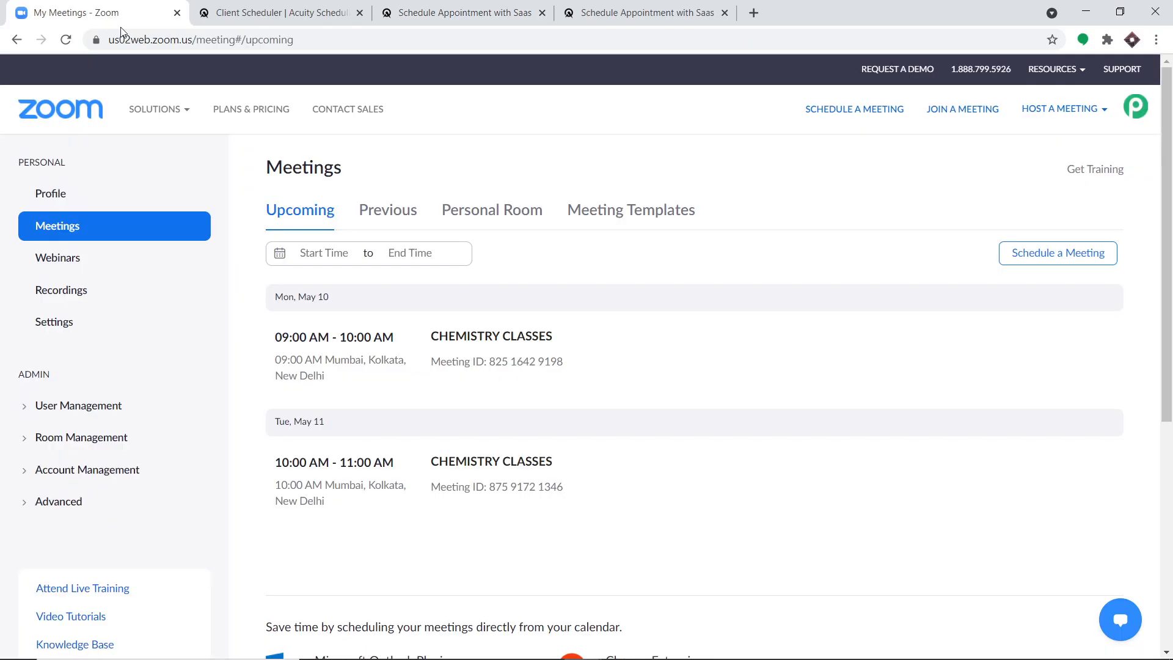
left_click(66, 39)
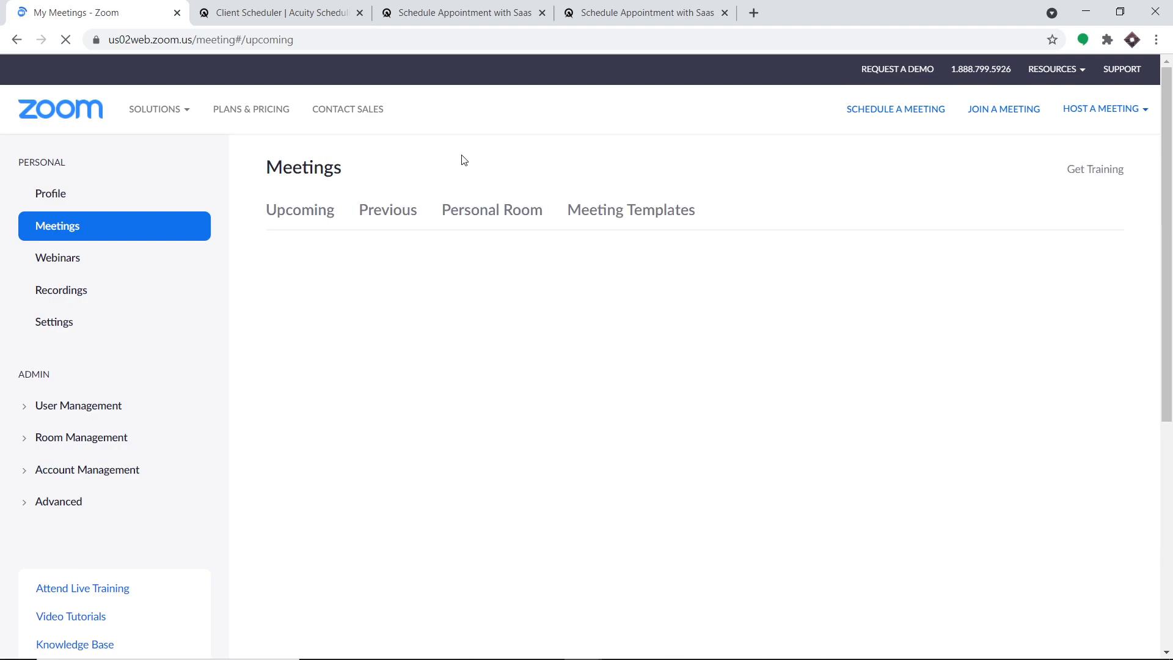
scroll(642, 294, "down", 1)
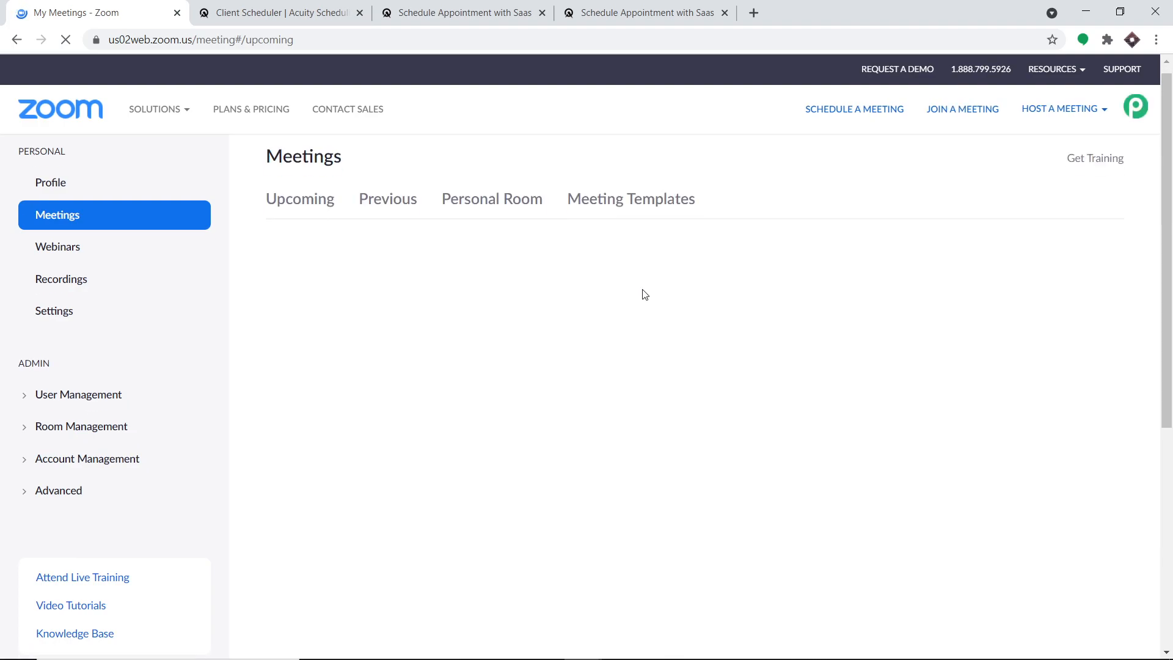
scroll(645, 295, "up", 1)
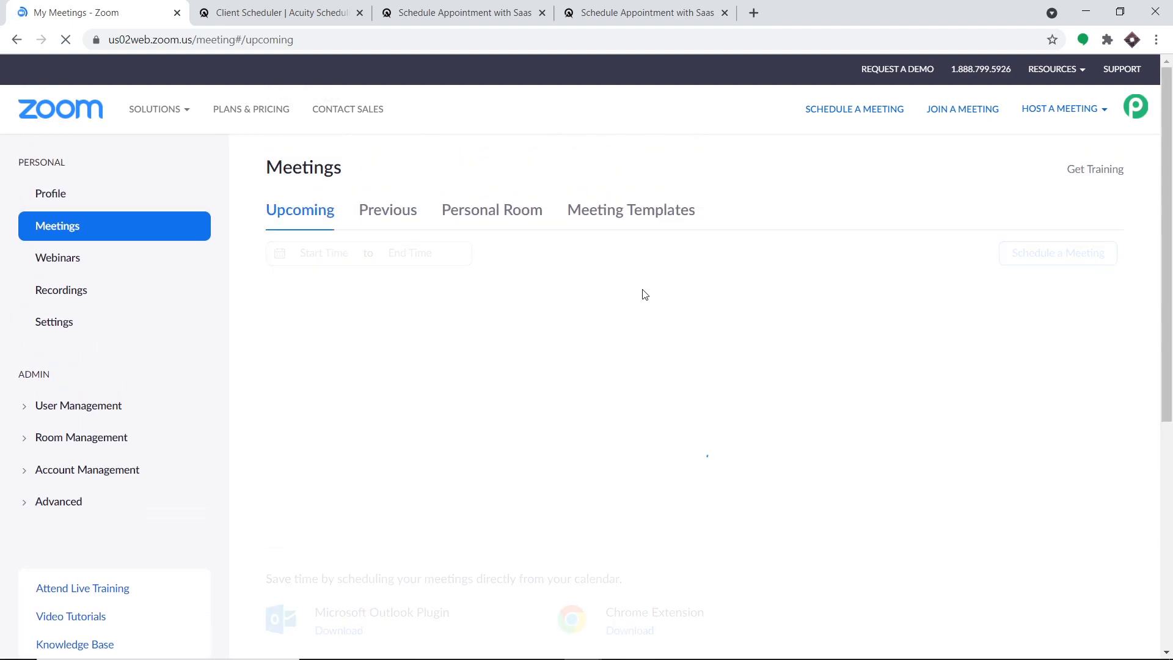
scroll(659, 308, "down", 1)
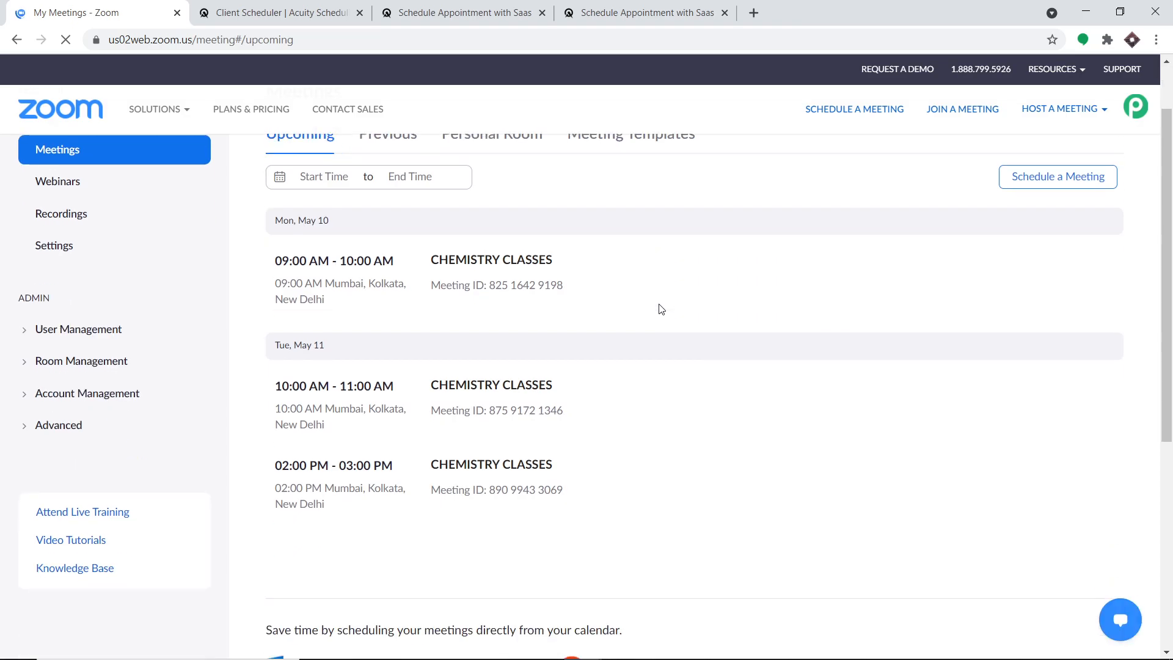
mouse_move(362, 471)
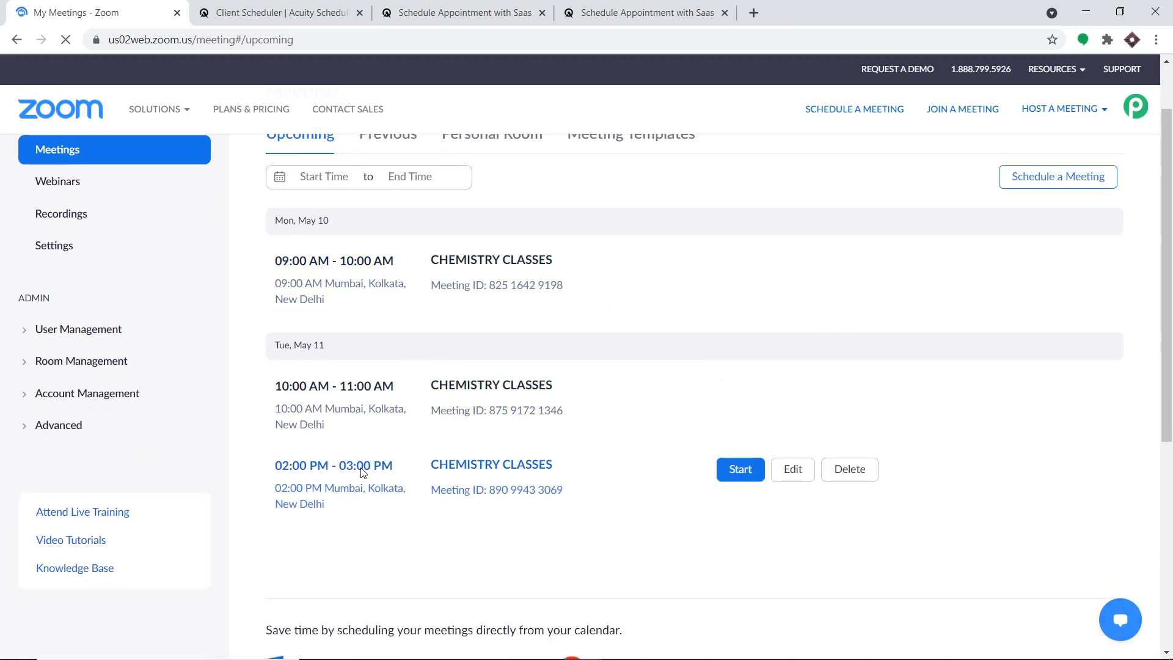
double_click(362, 467)
left_click(484, 467)
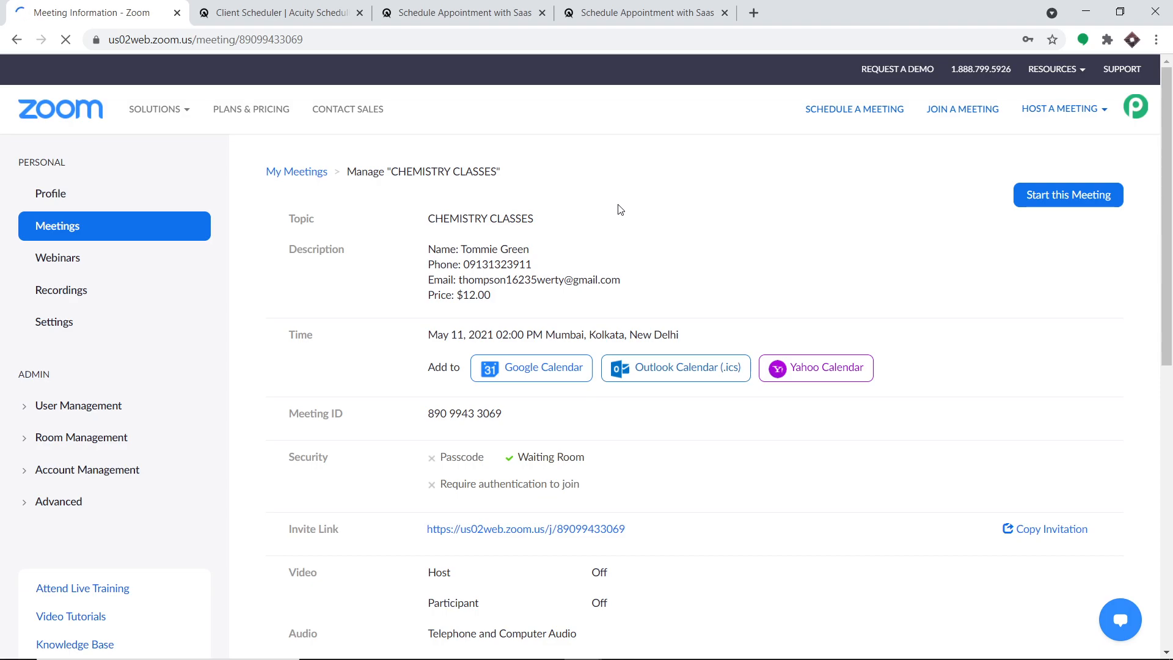
- Load pabbly.com in a new tab, sign in, and launch Pabbly Connect from the apps page
left_click(754, 13)
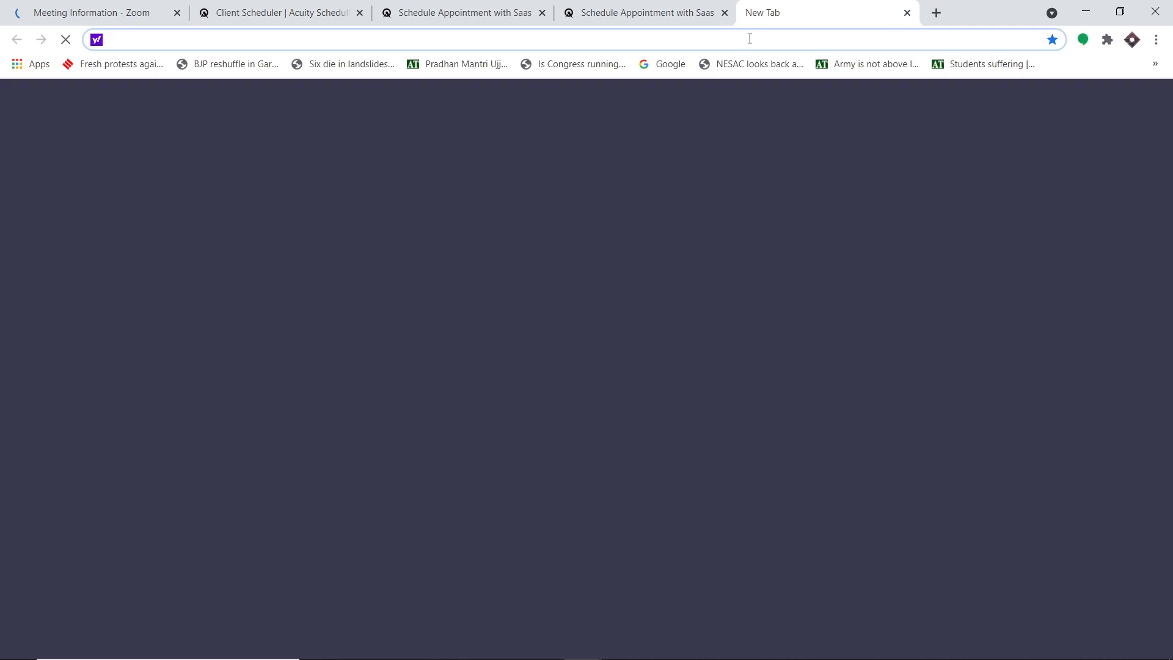
type("p")
key("Return")
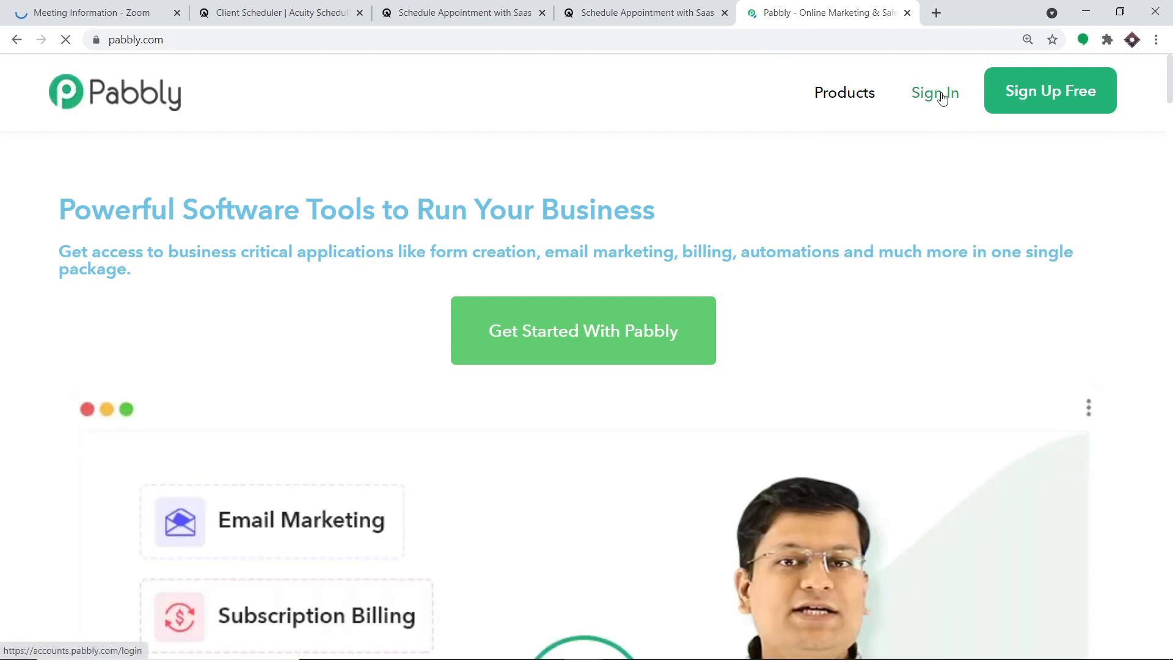
left_click(942, 95)
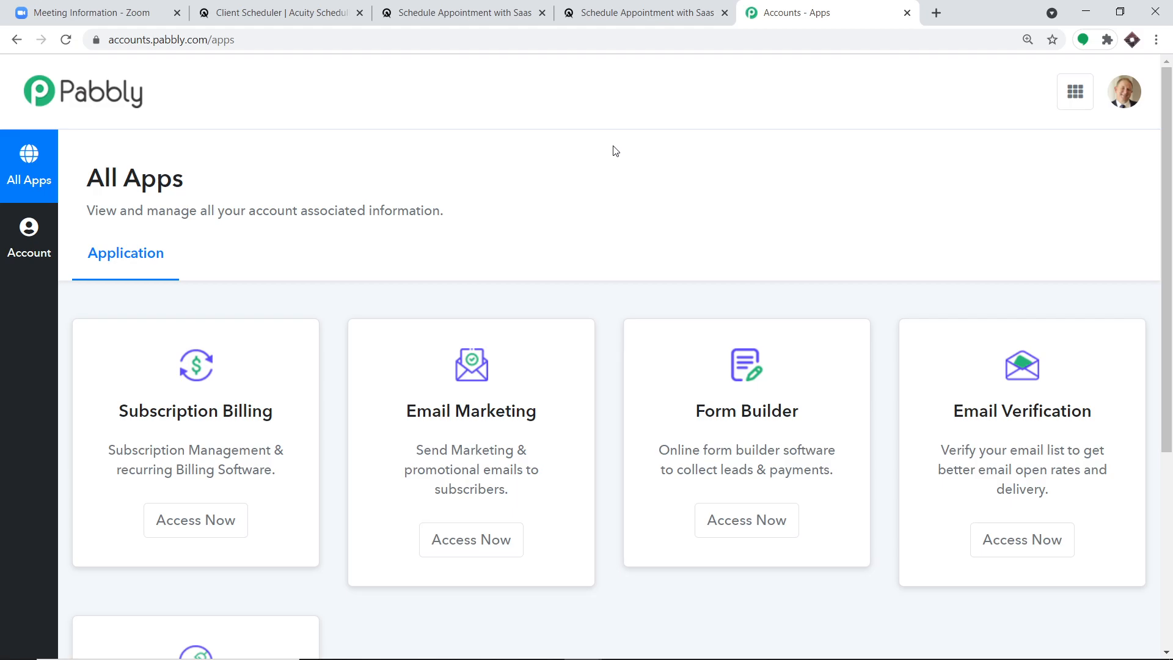
scroll(596, 165, "down", 5)
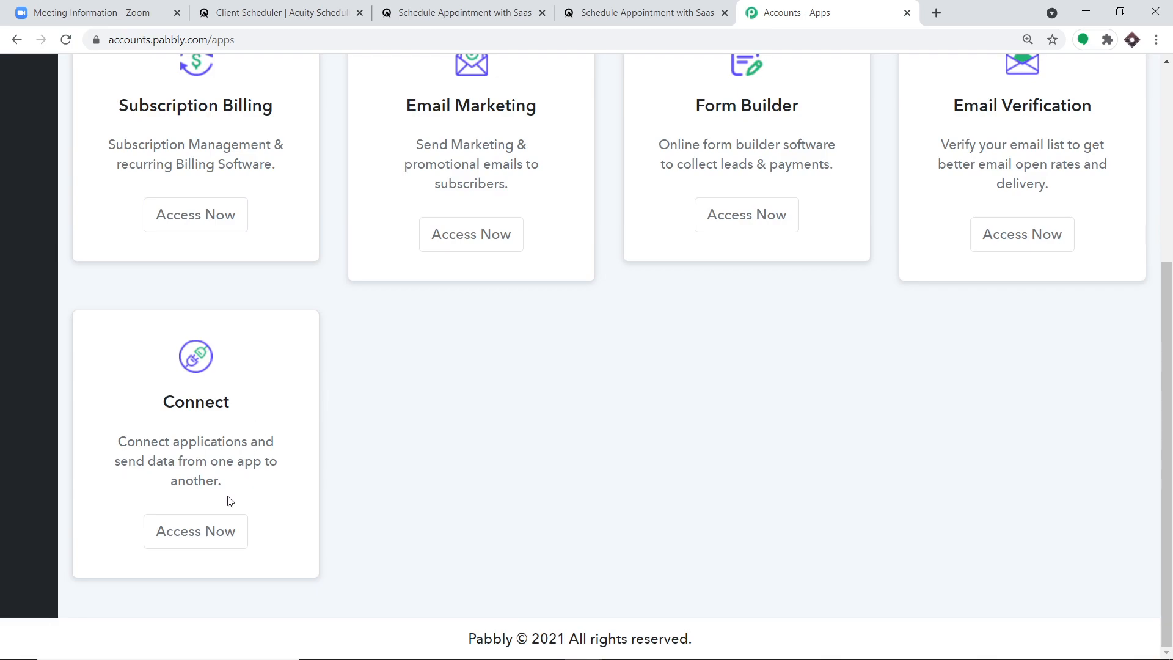
left_click(230, 527)
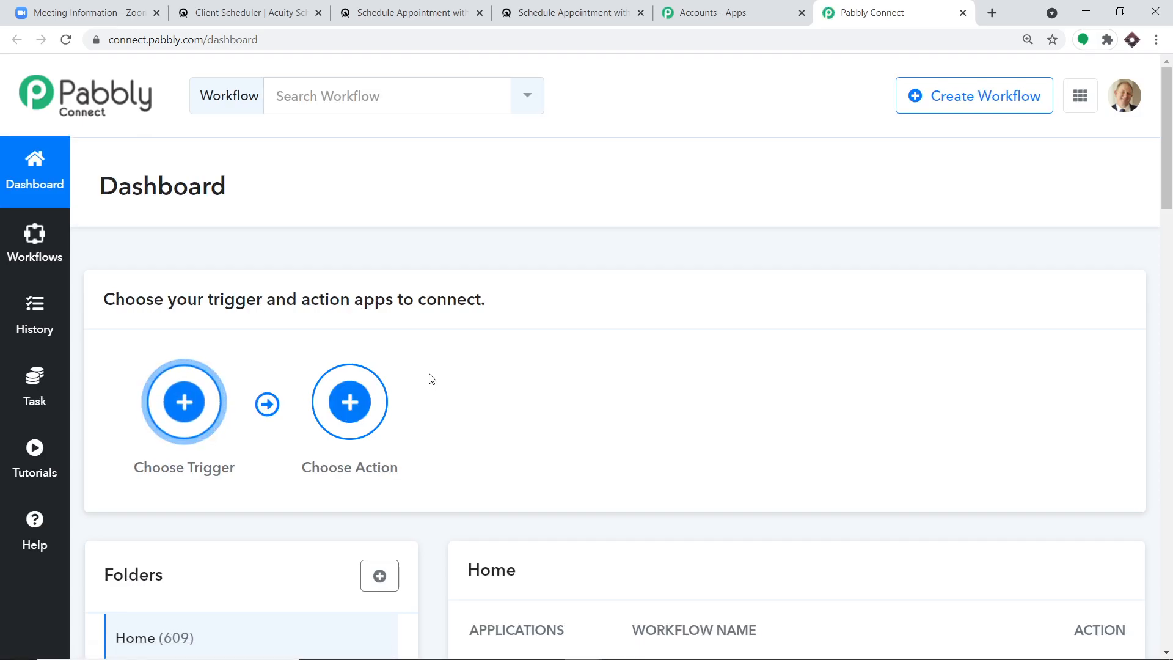
- Turn off the existing Acuity Scheduling workflow's status toggle, then start a new workflow
scroll(431, 363, "down", 5)
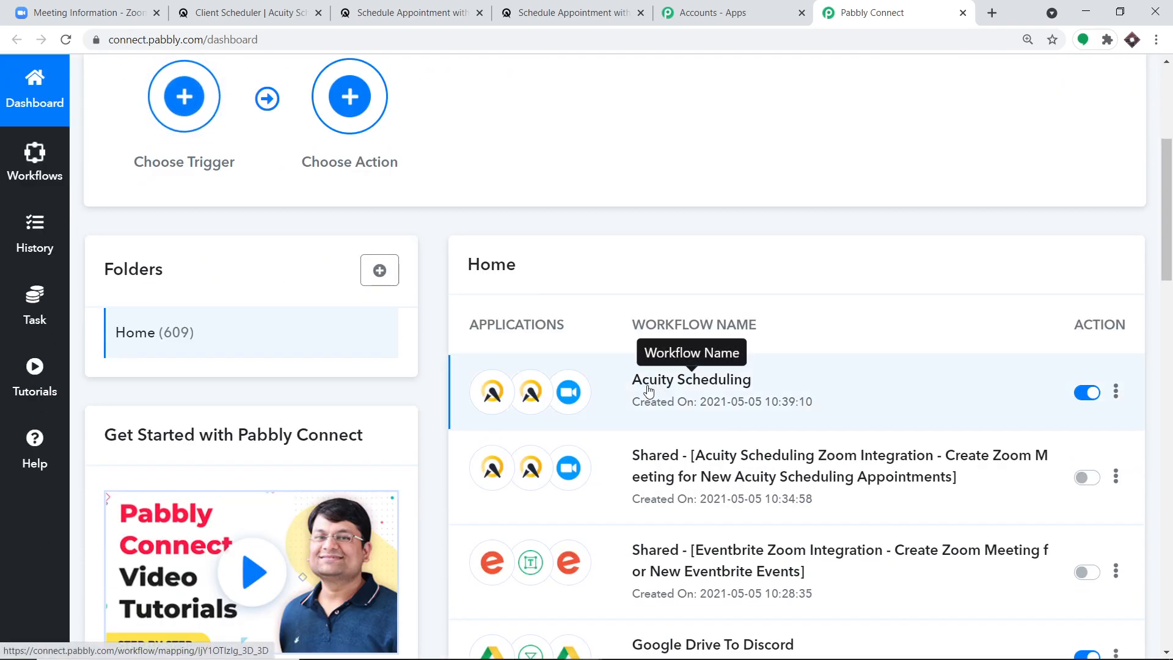
left_click(1082, 392)
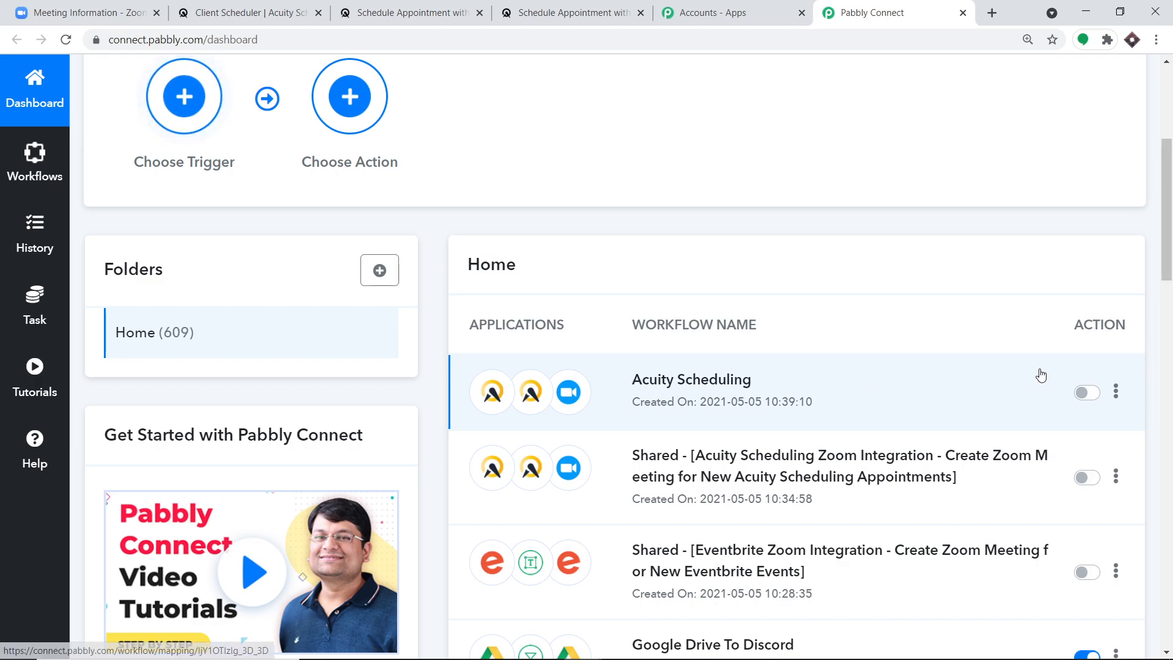
scroll(1032, 330, "up", 5)
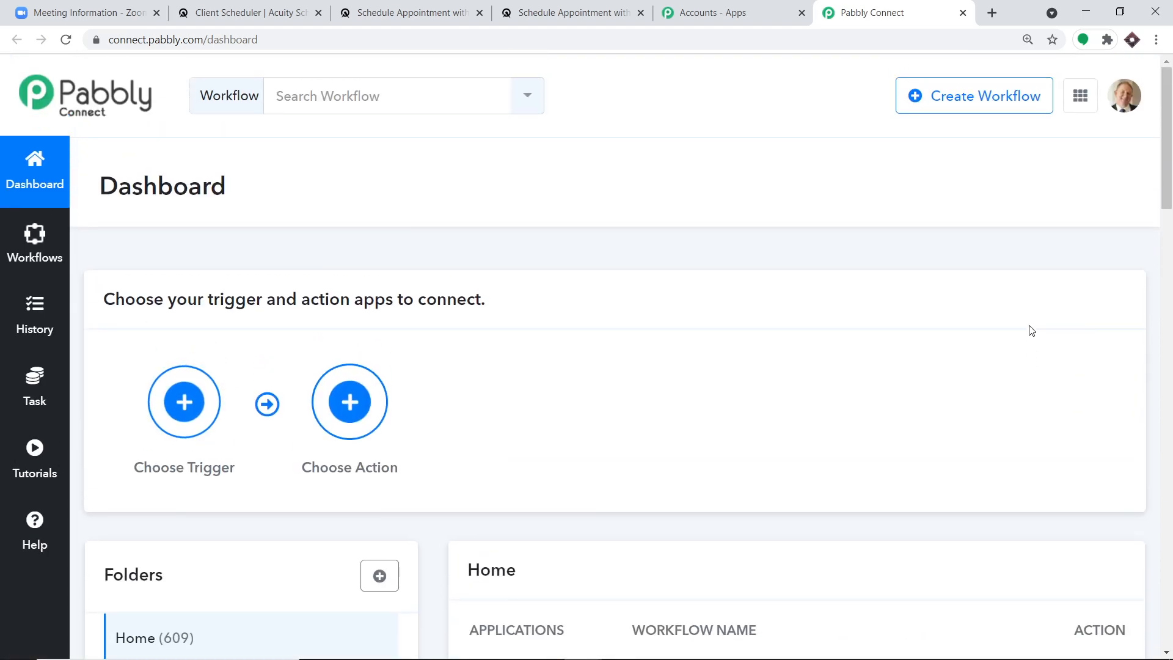
left_click(962, 113)
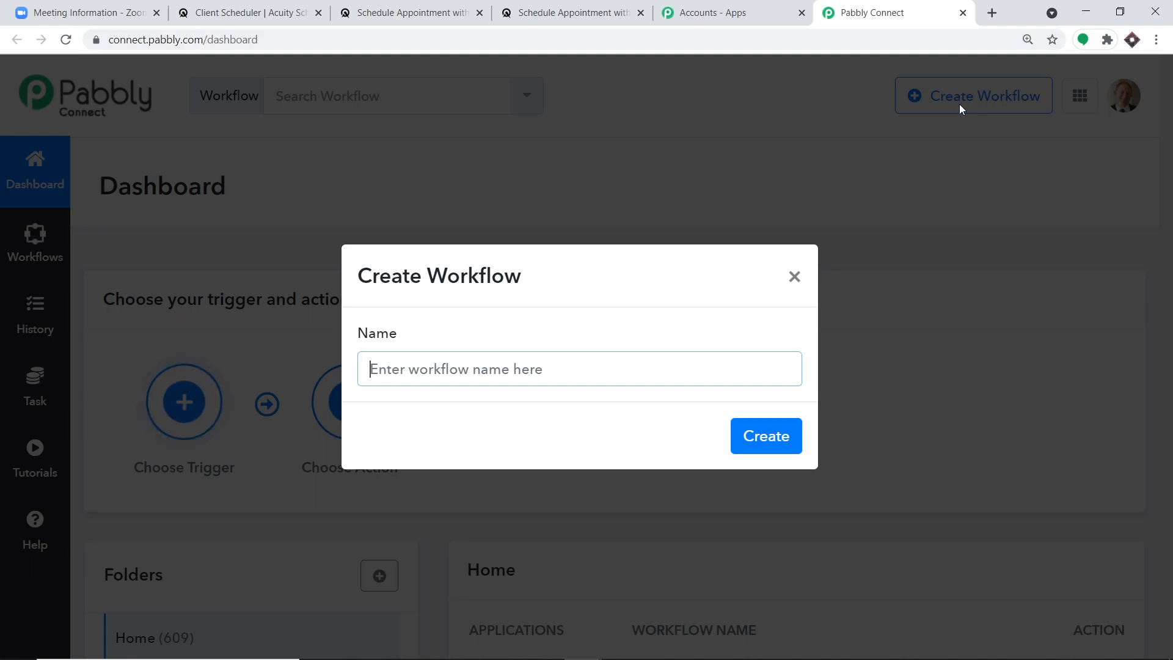
- Name the new workflow 'Acuity To Zoom' and create it
type("Acuit")
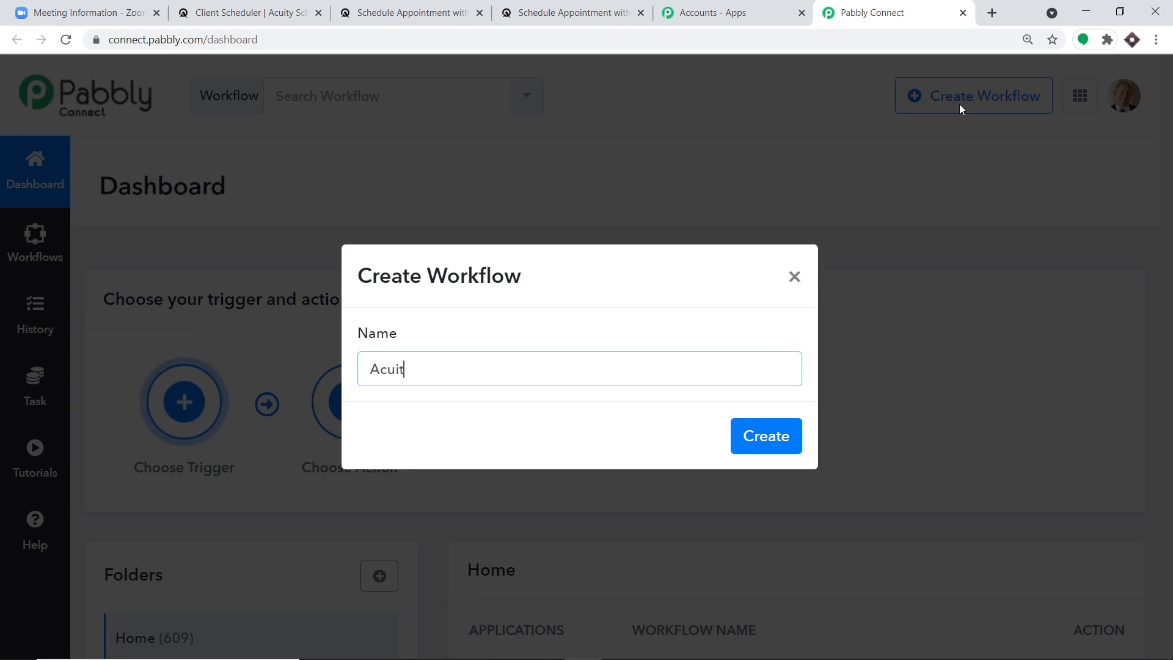
type("y To Zoom")
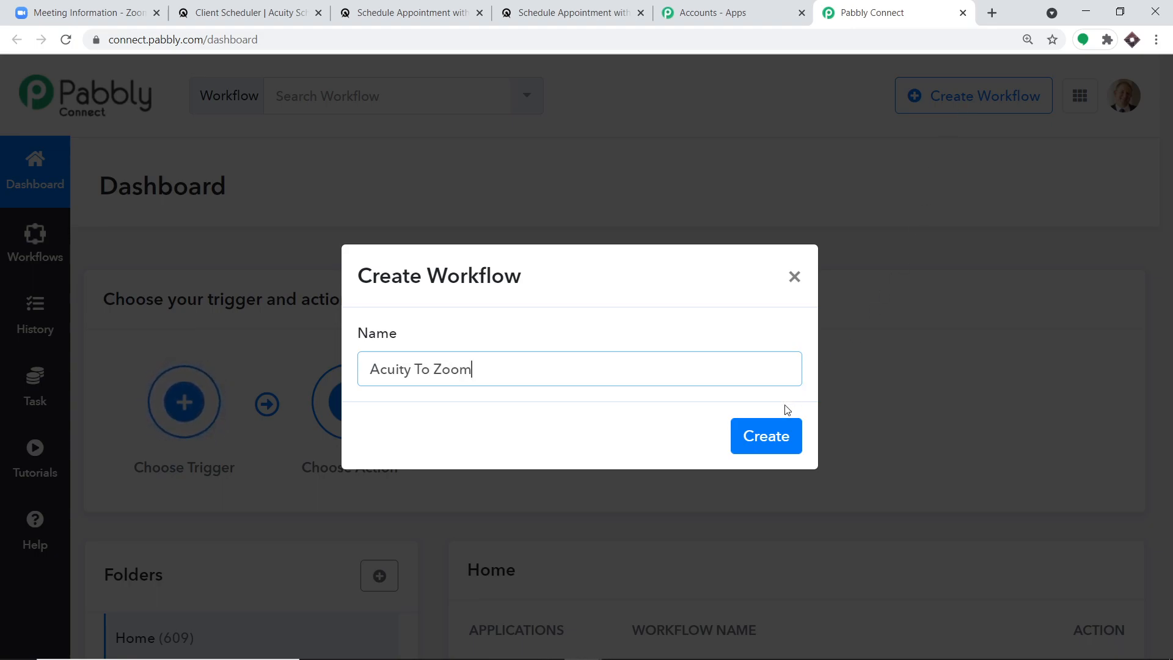
left_click(754, 442)
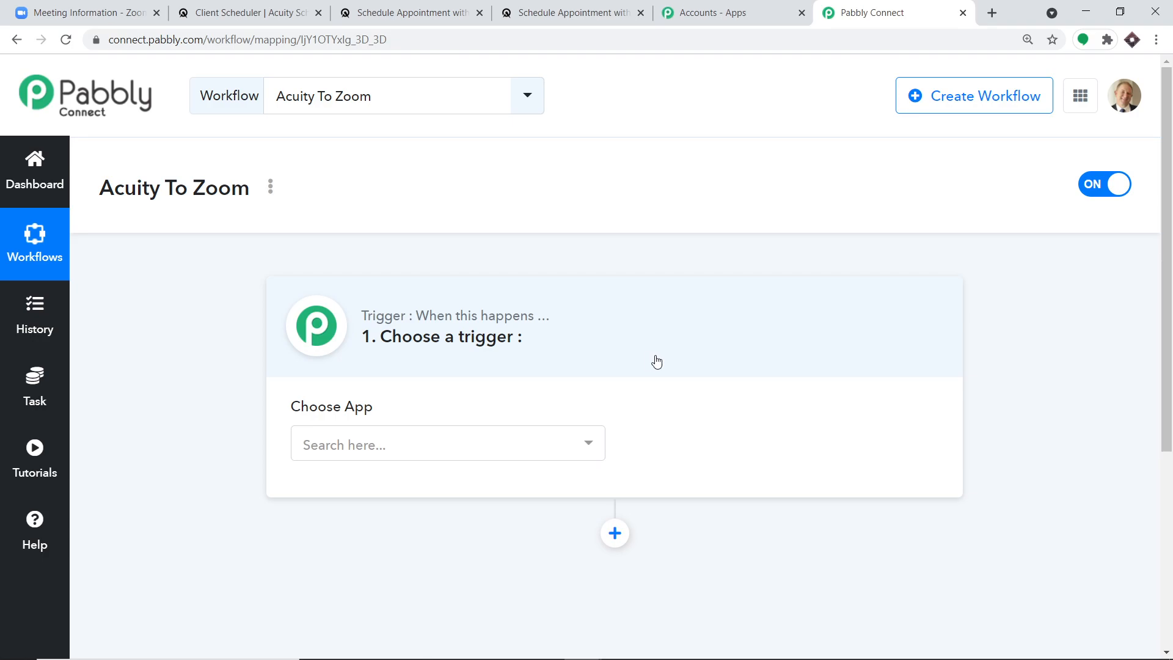
- Set the trigger app to Acuity Scheduling with the New Appointment trigger event
left_click(470, 438)
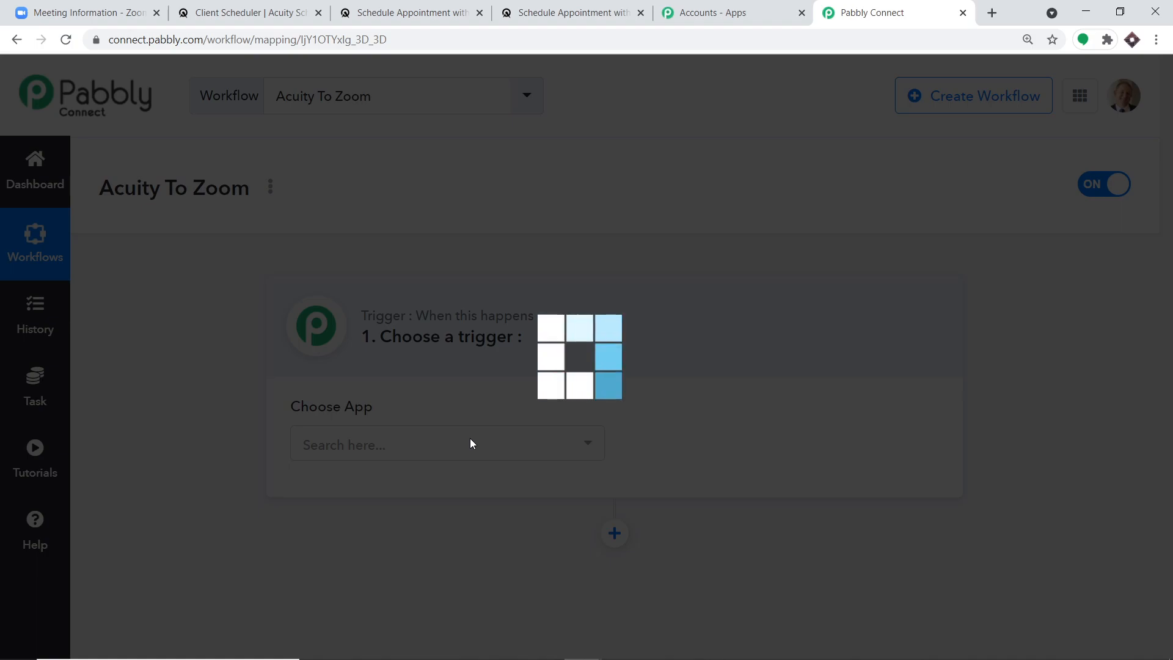
type("ac")
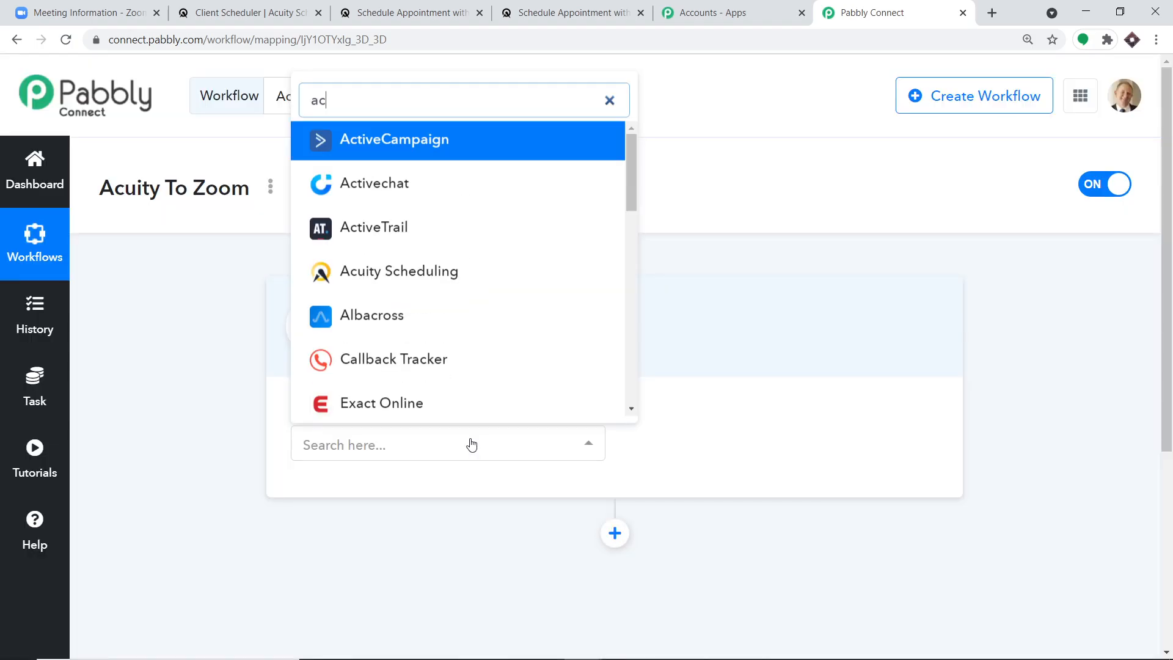
left_click(487, 281)
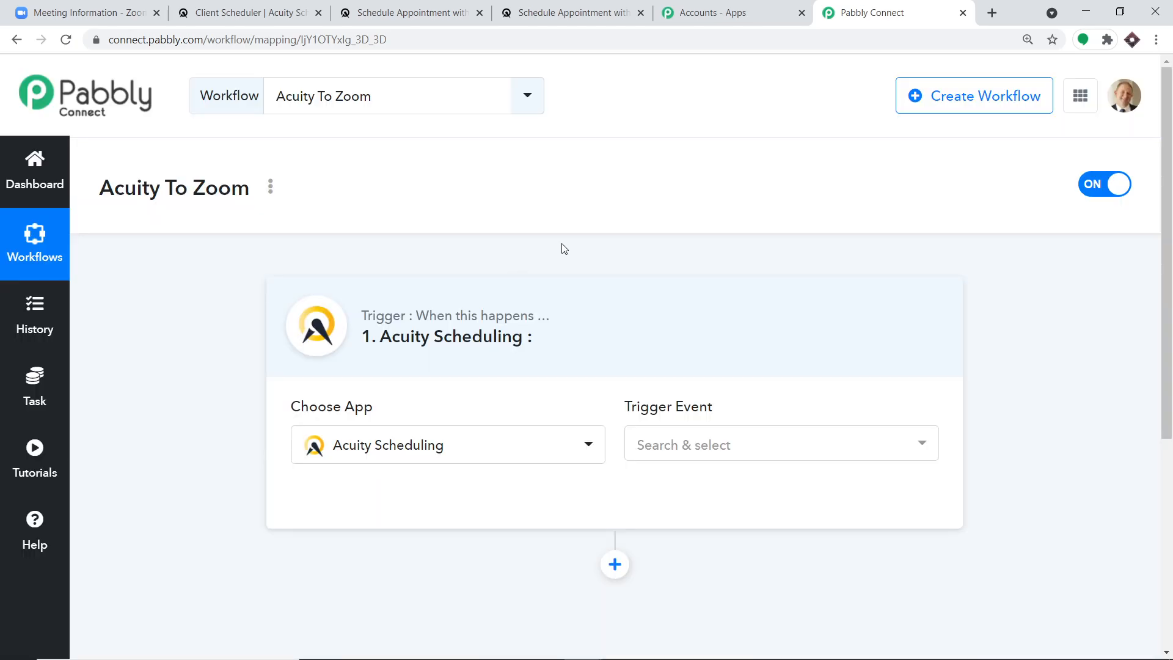
left_click(707, 440)
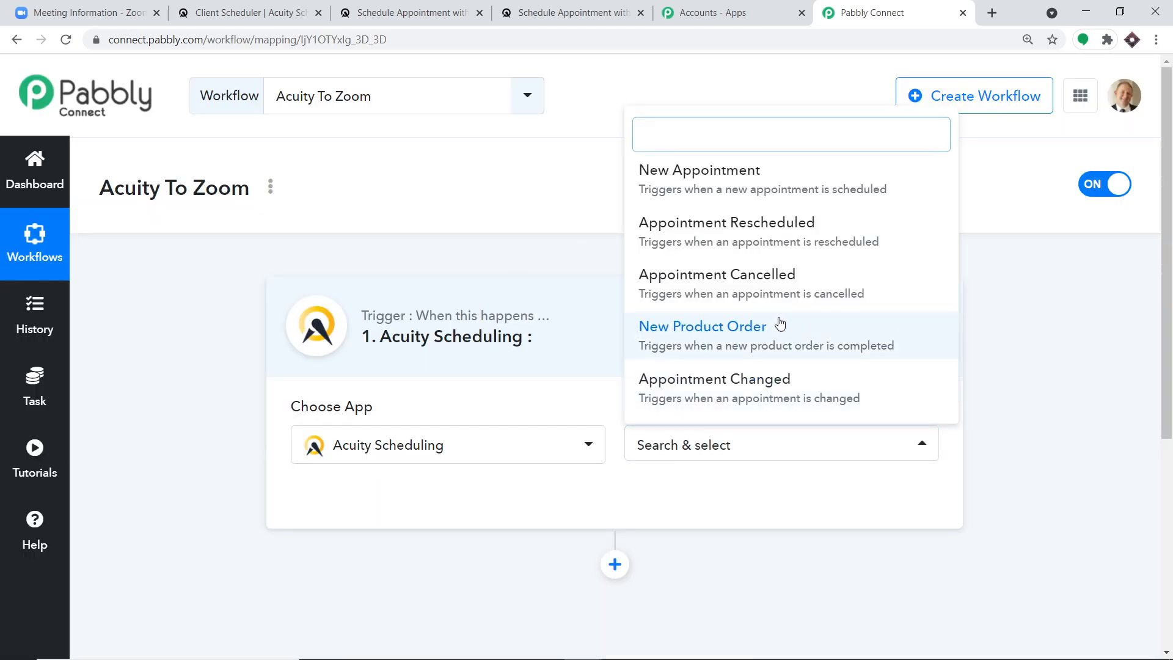
left_click(762, 191)
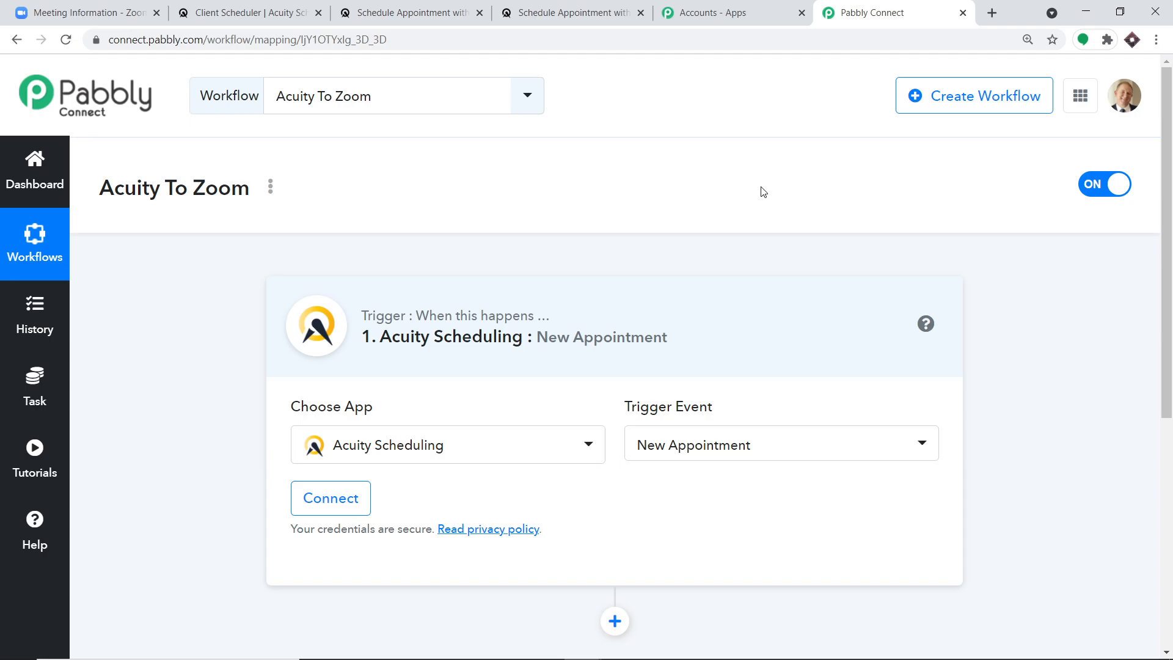
left_click(744, 453)
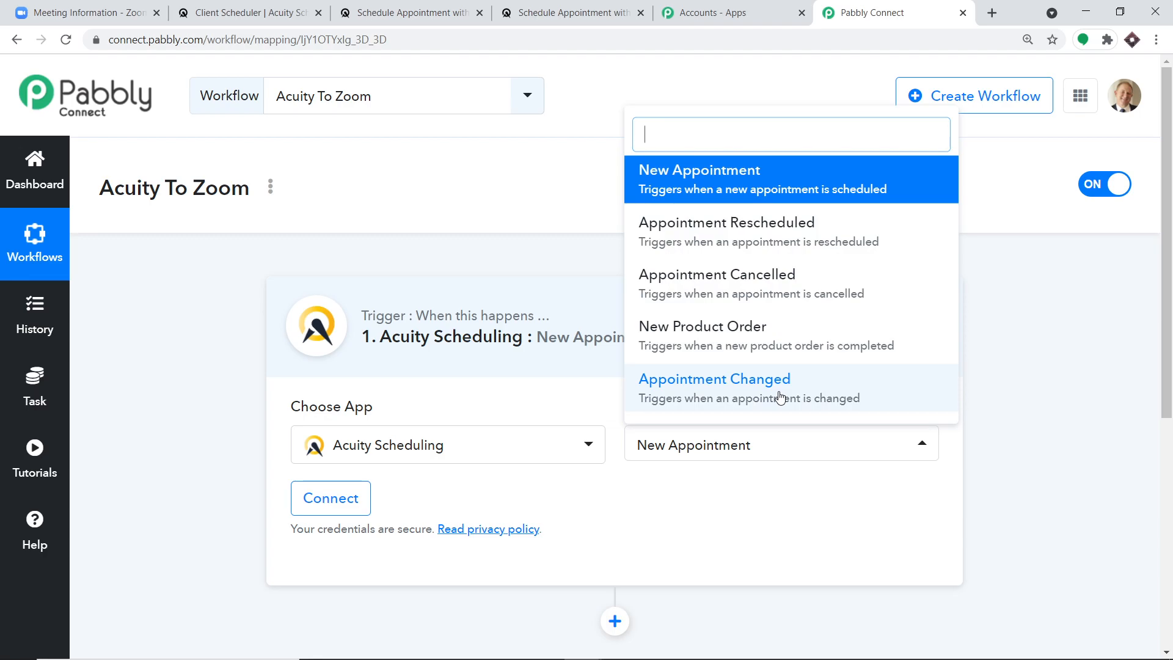
- Visit the Pabbly help forum, then return to the Acuity To Zoom trigger card
left_click(38, 526)
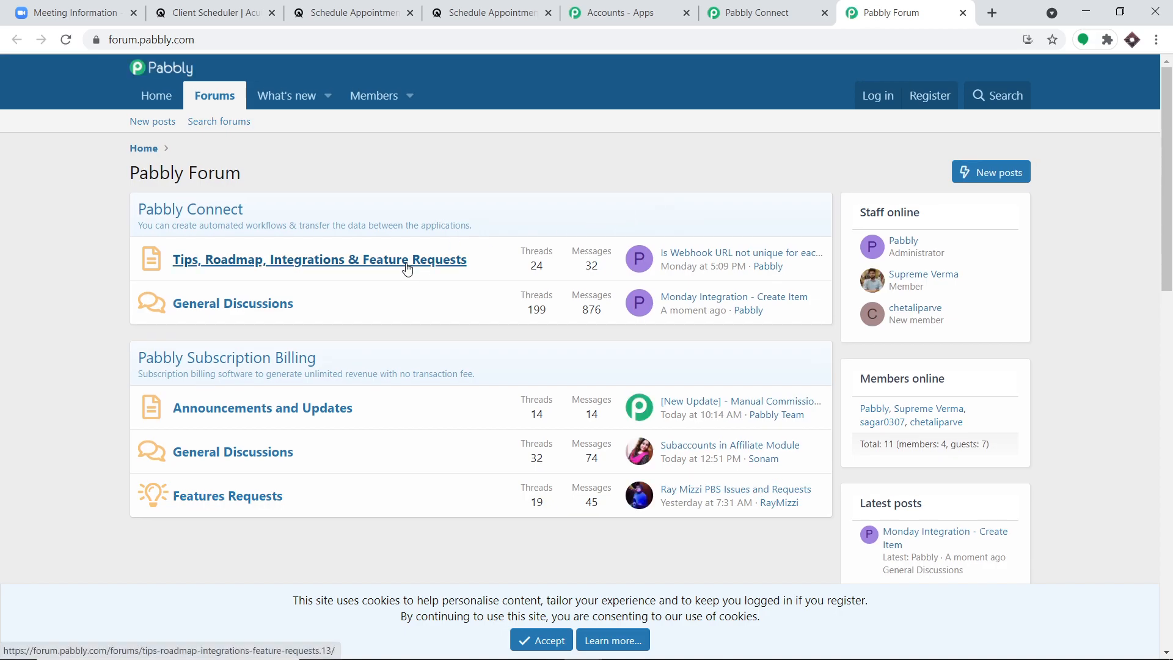
left_click(756, 13)
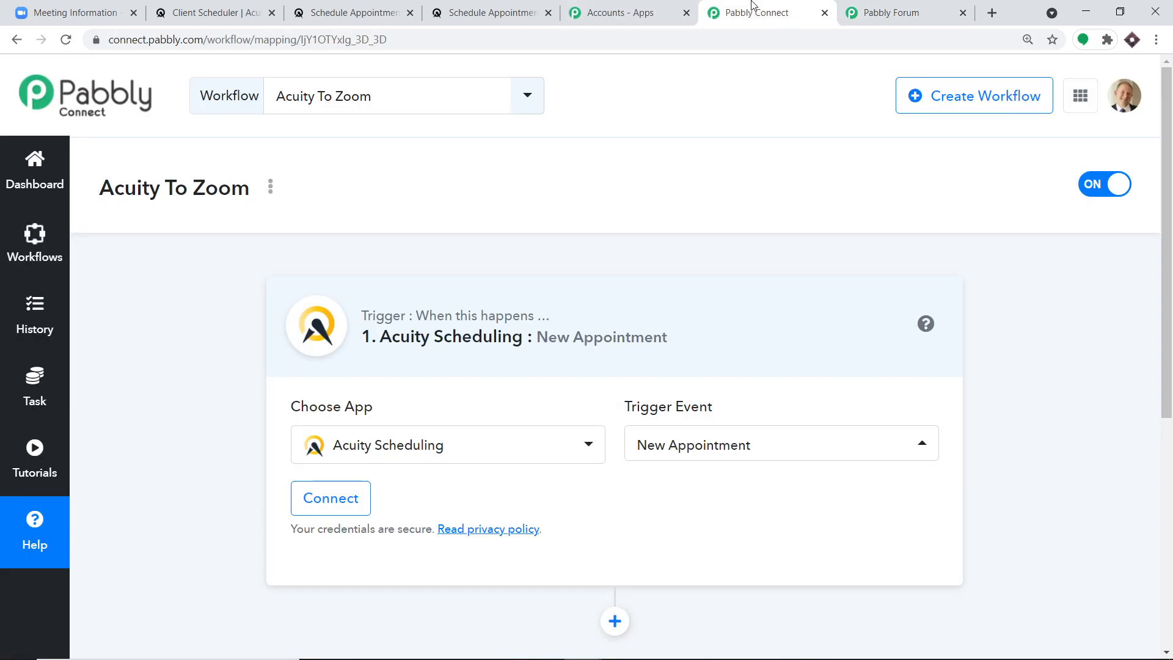
scroll(465, 257, "down", 3)
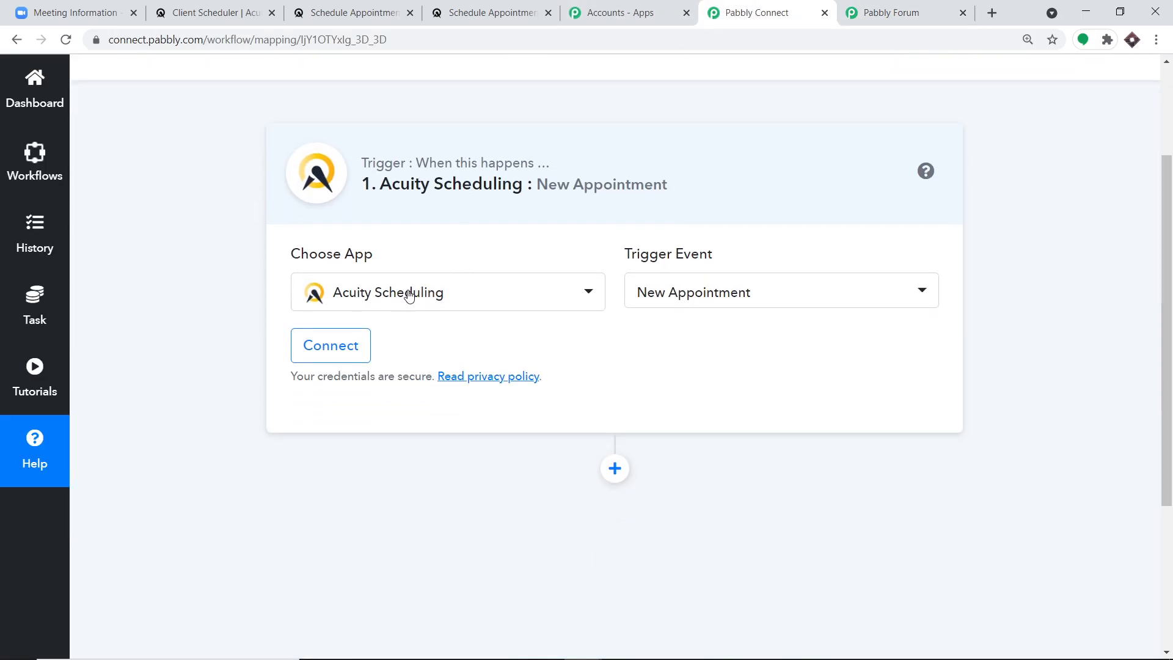
- Connect the Acuity Scheduling account using the saved login and allow Pabbly Connect access
left_click(346, 346)
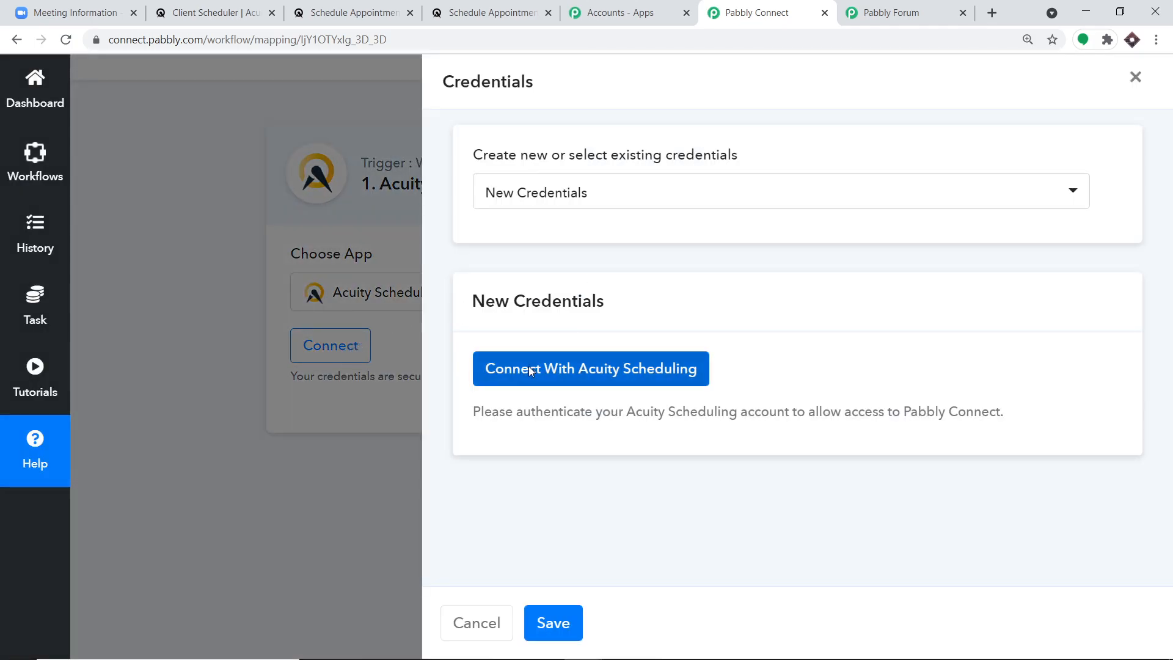
left_click(529, 366)
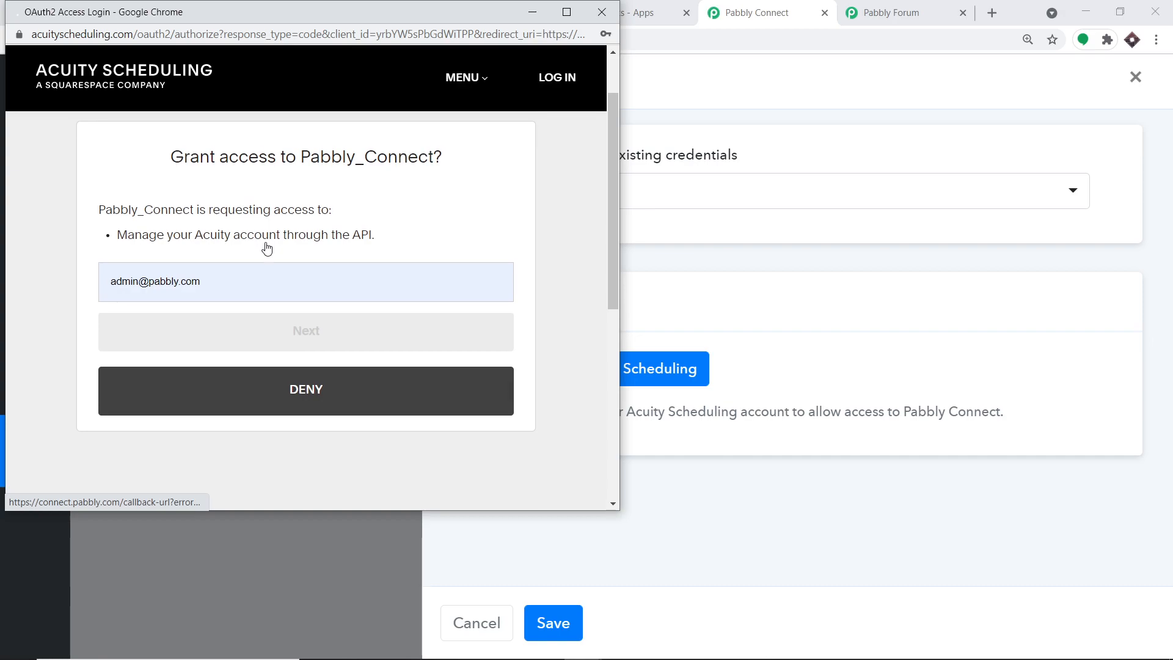
left_click(224, 298)
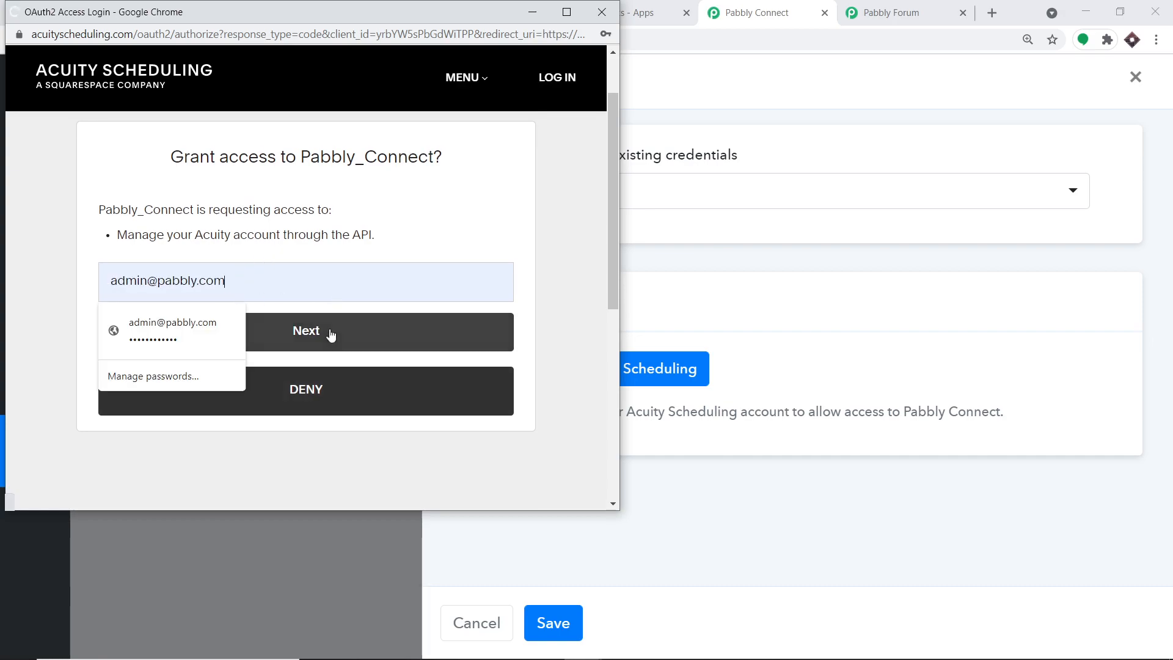
left_click(330, 335)
left_click(331, 335)
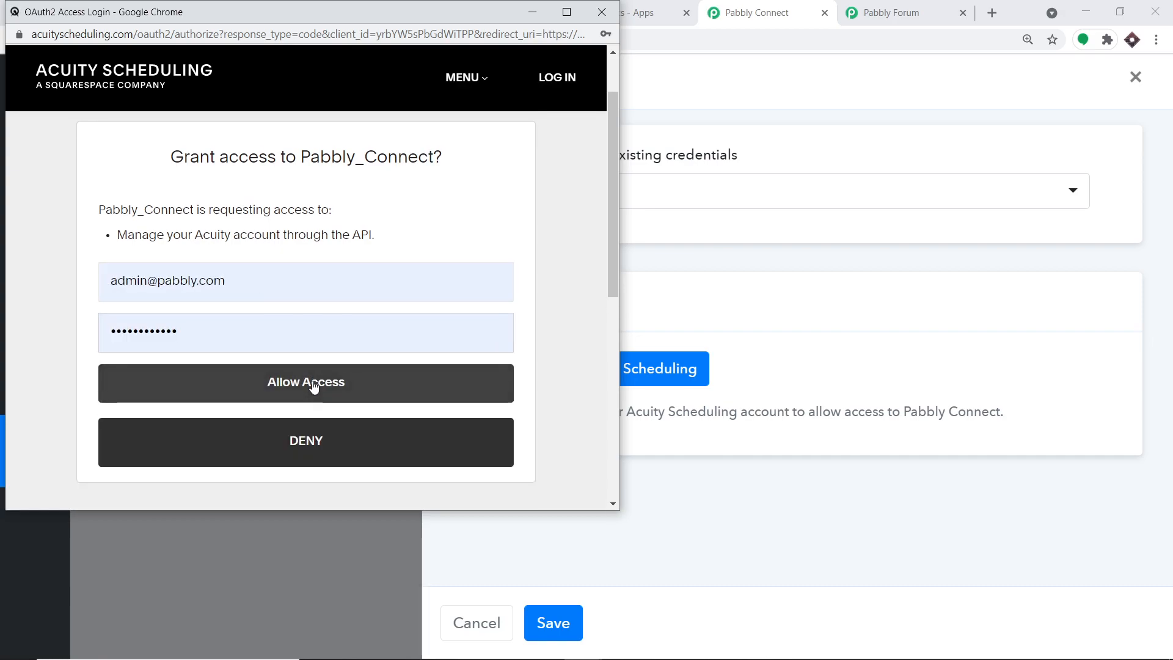
left_click(314, 385)
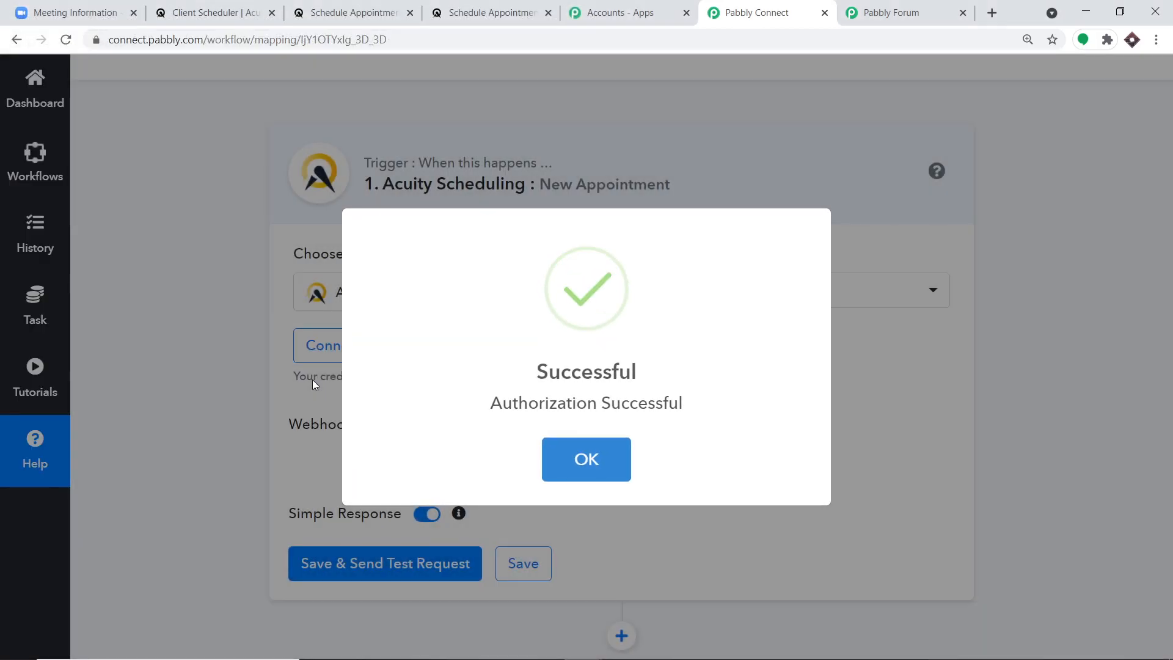
- Dismiss the authorization message, select the Webhook URL, and save and send a test request
left_click(590, 459)
scroll(633, 413, "down", 1)
left_click(649, 402)
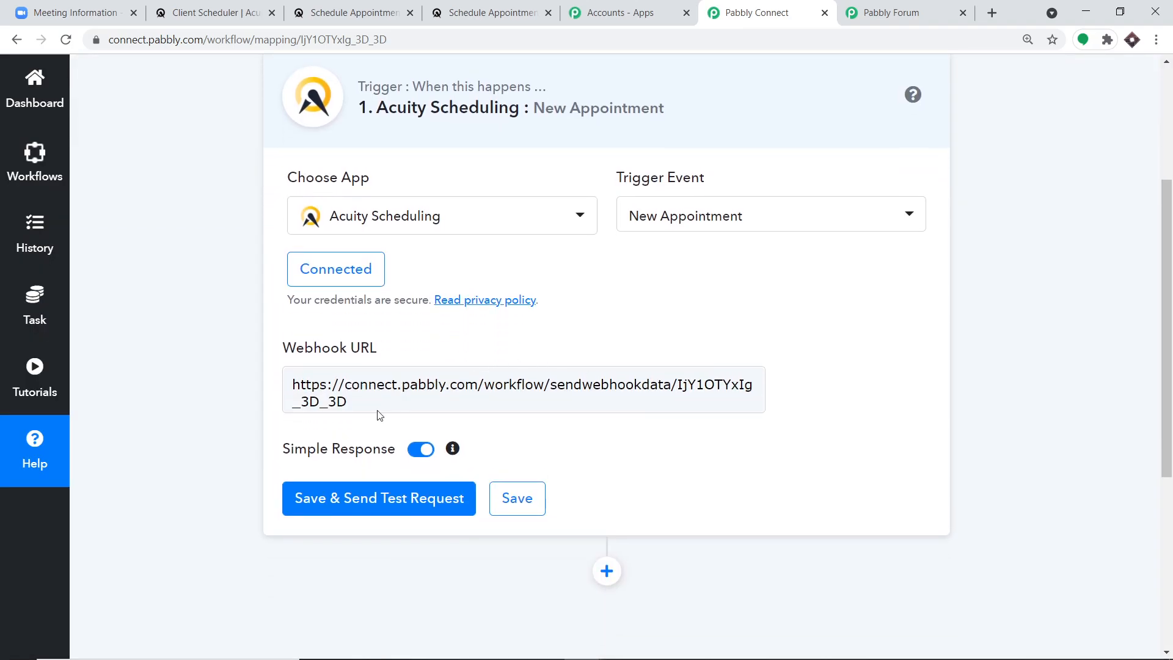
left_click_drag(368, 406, 291, 384)
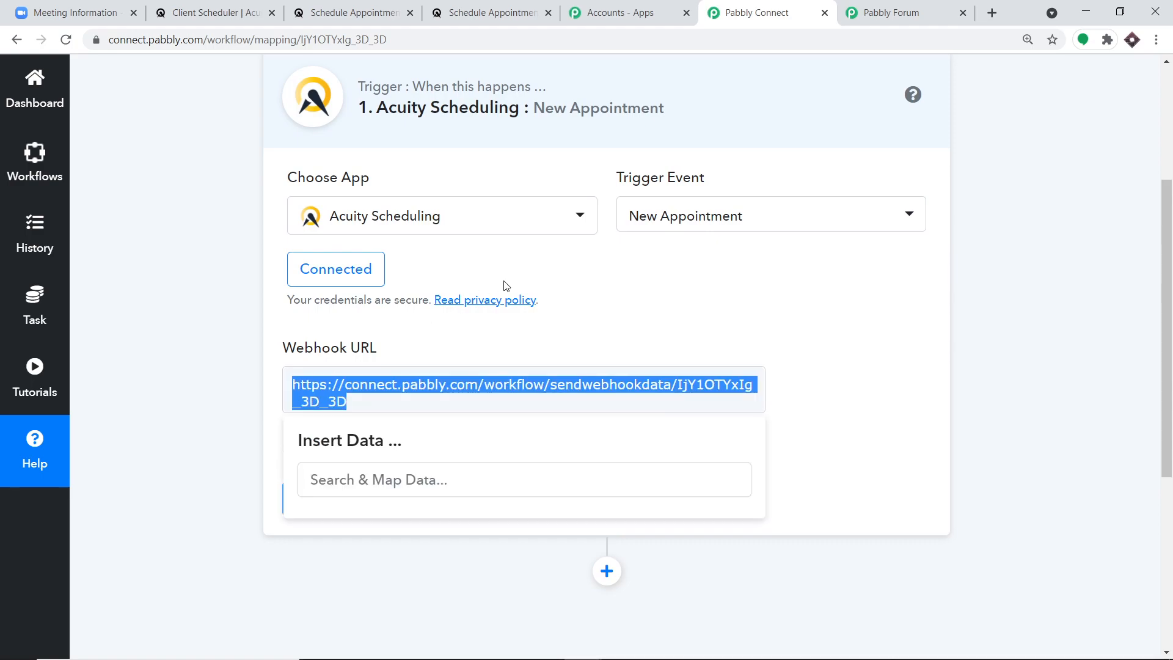
left_click(855, 292)
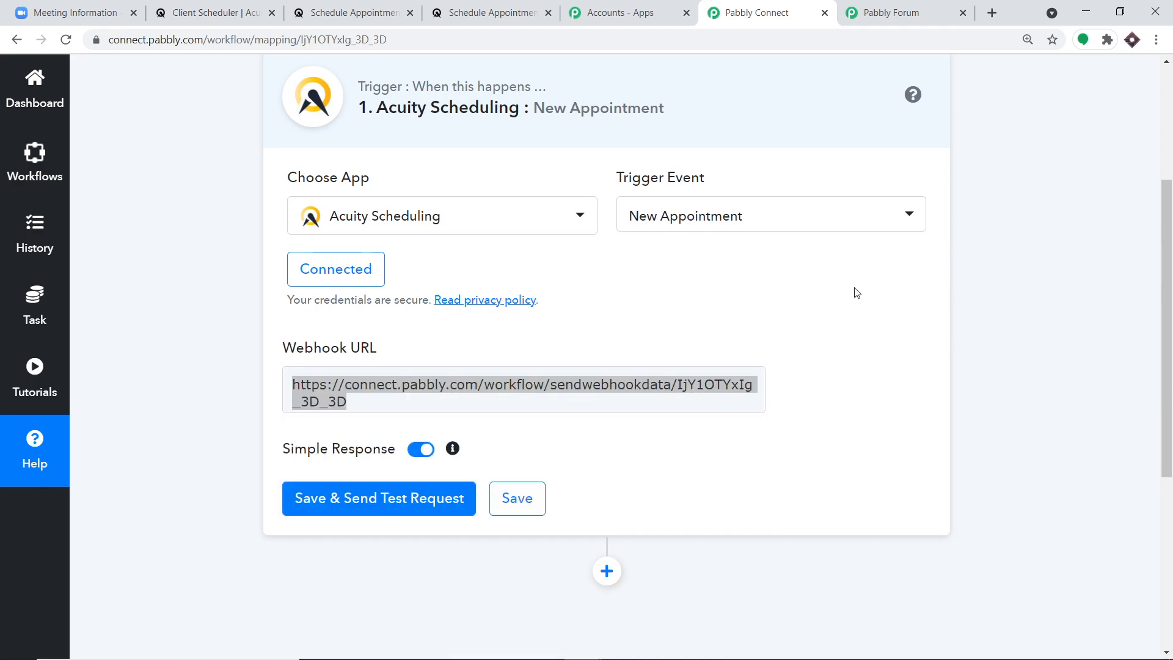
scroll(855, 299, "down", 1)
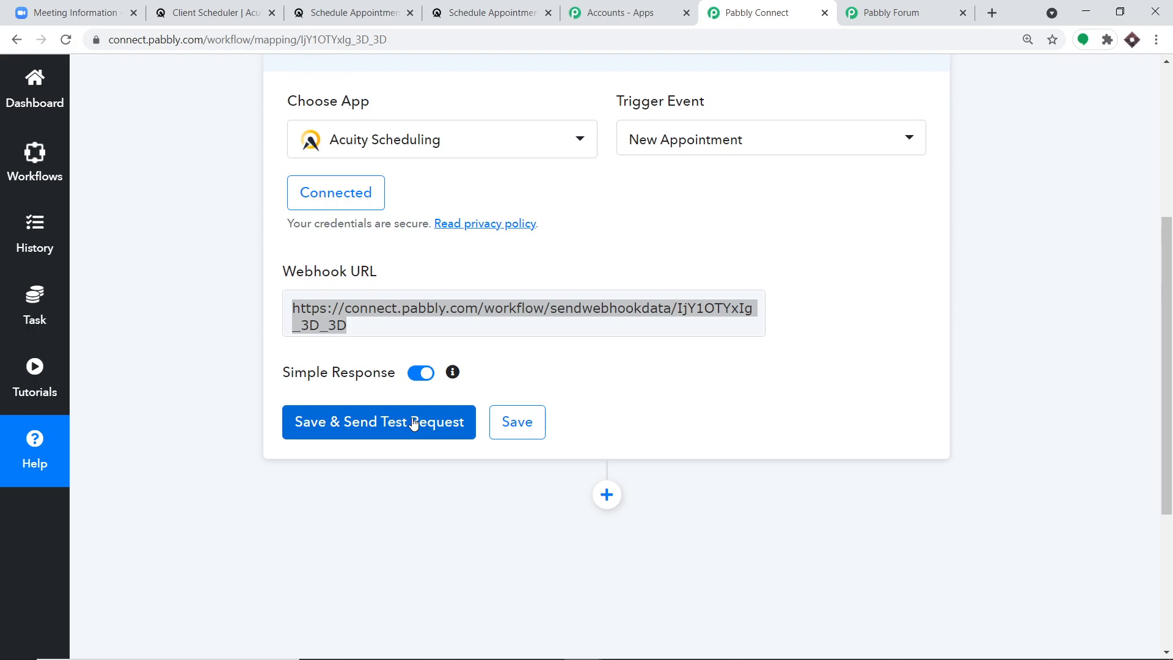
scroll(414, 423, "up", 1)
left_click(390, 496)
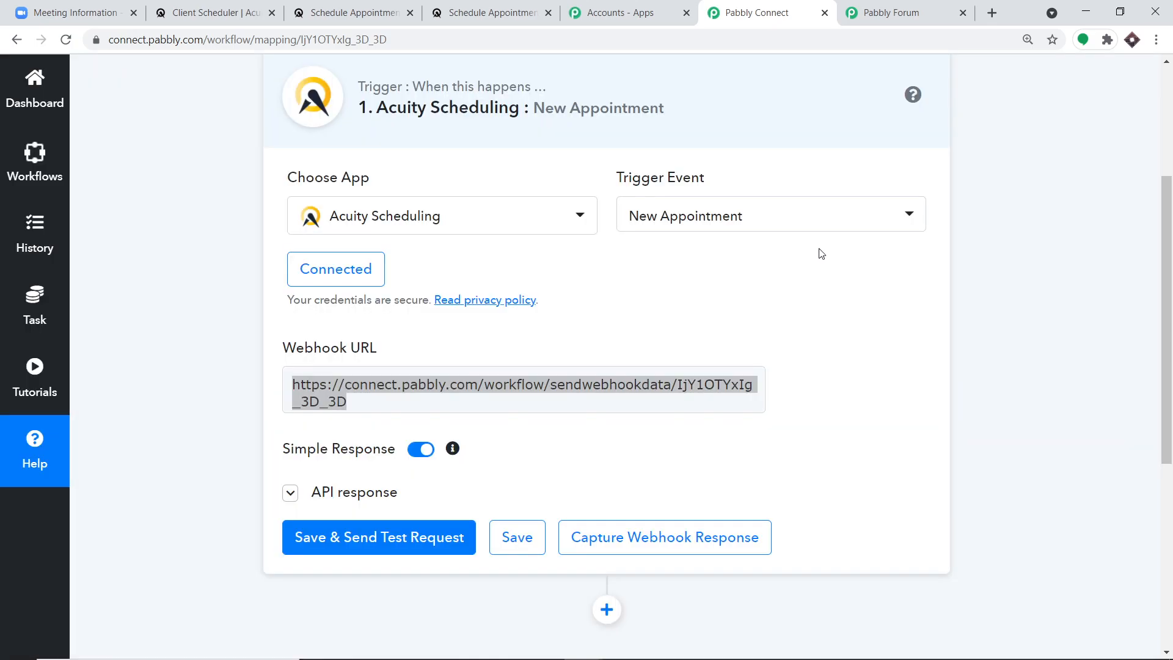
- Start capturing the webhook response and switch to the Acuity booking page
scroll(818, 269, "down", 3)
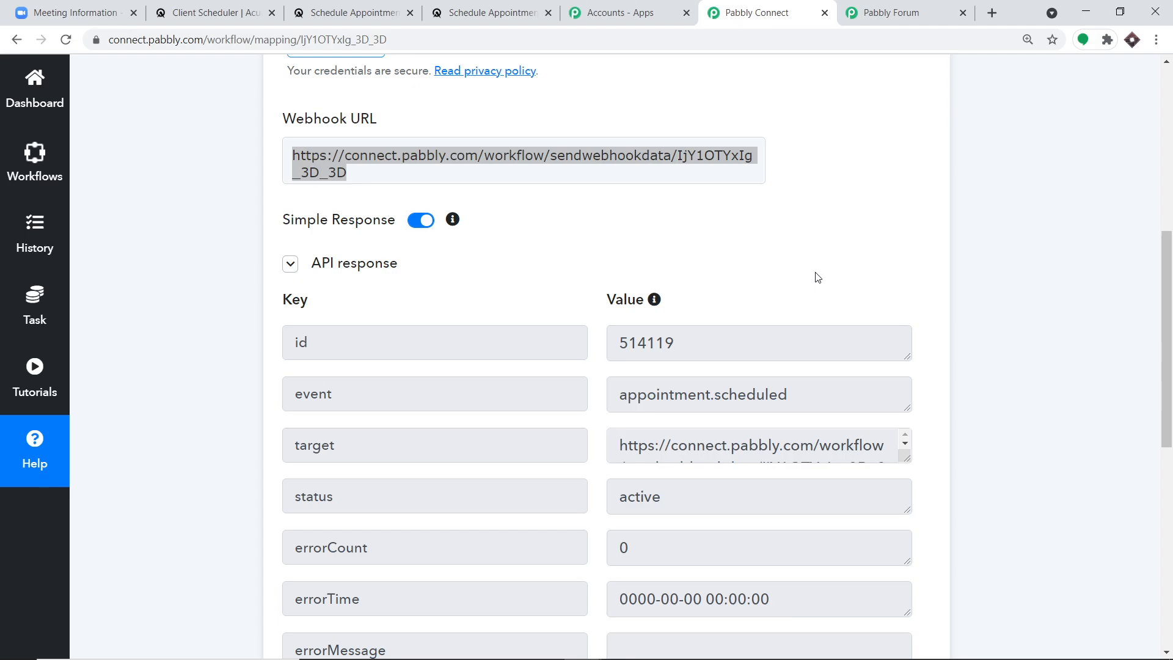
scroll(843, 312, "down", 7)
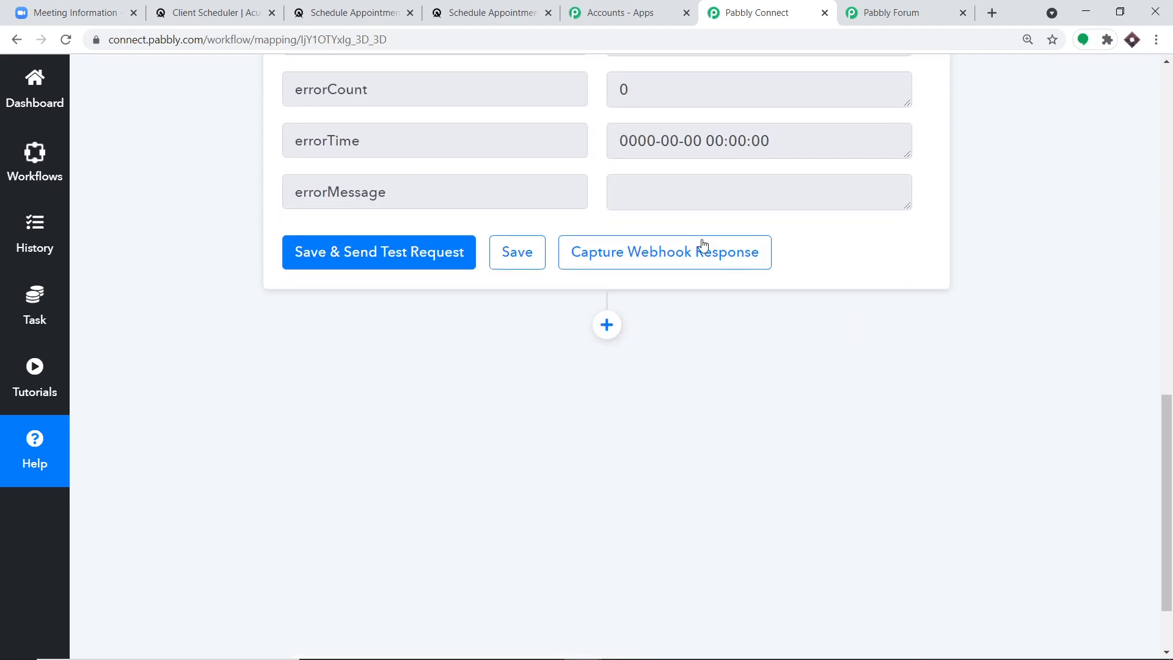
left_click(701, 250)
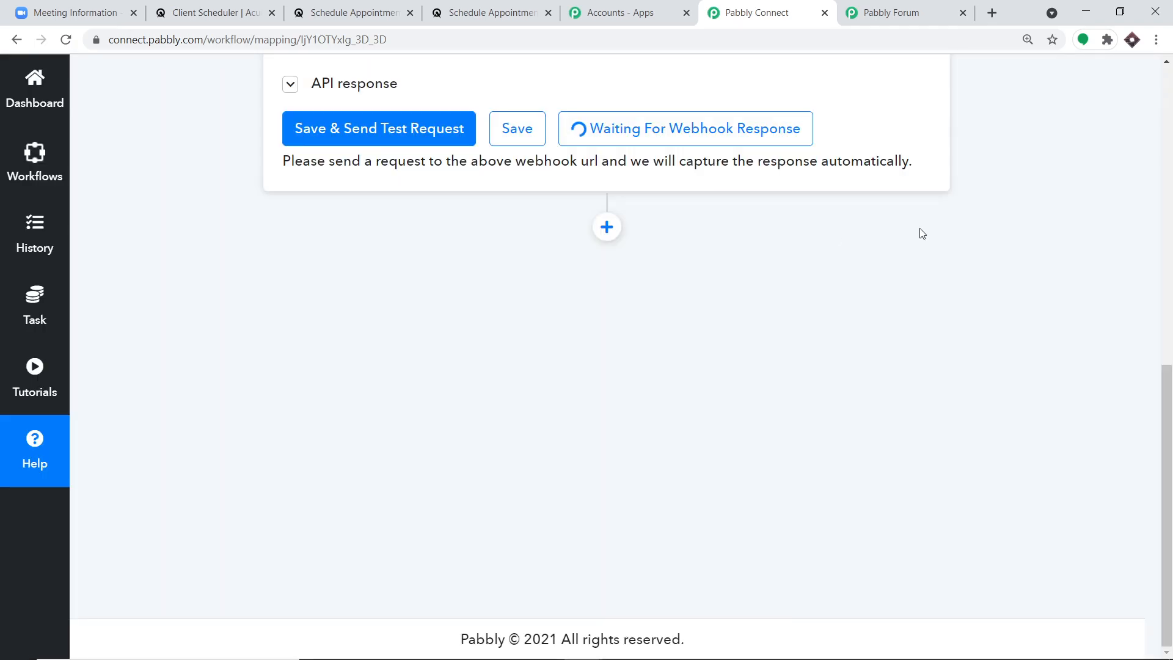
scroll(918, 294, "up", 2)
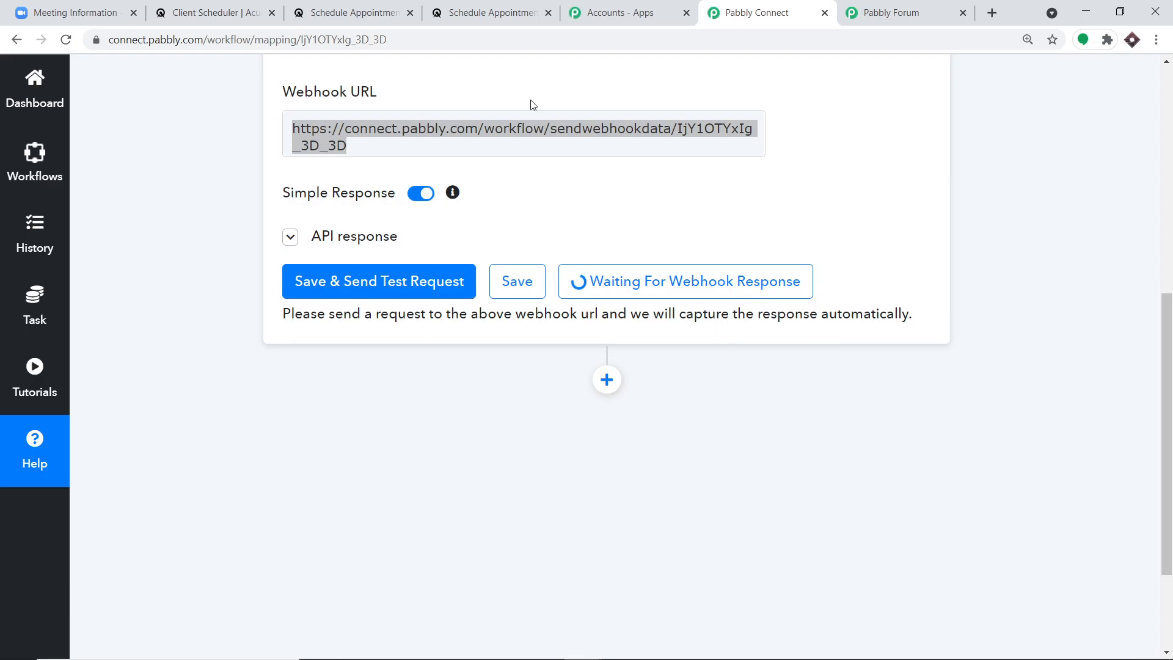
left_click(385, 4)
- From the Client Scheduler, open the public scheduling page and choose Friday May 14, 9:00am
left_click(256, 12)
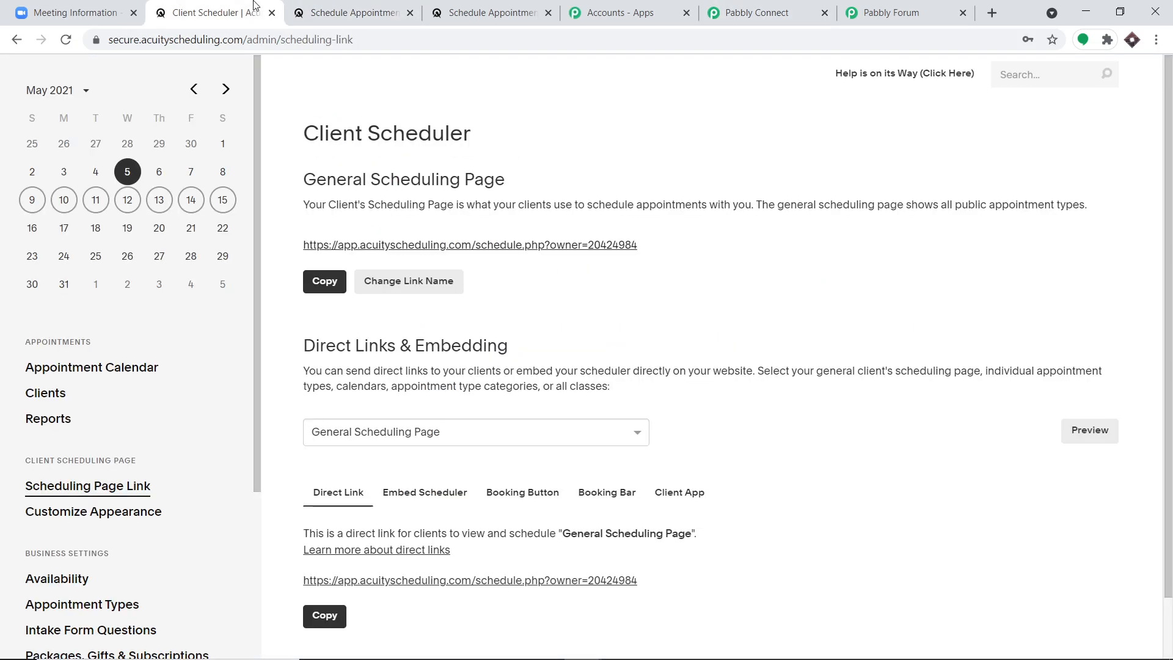
left_click(427, 246)
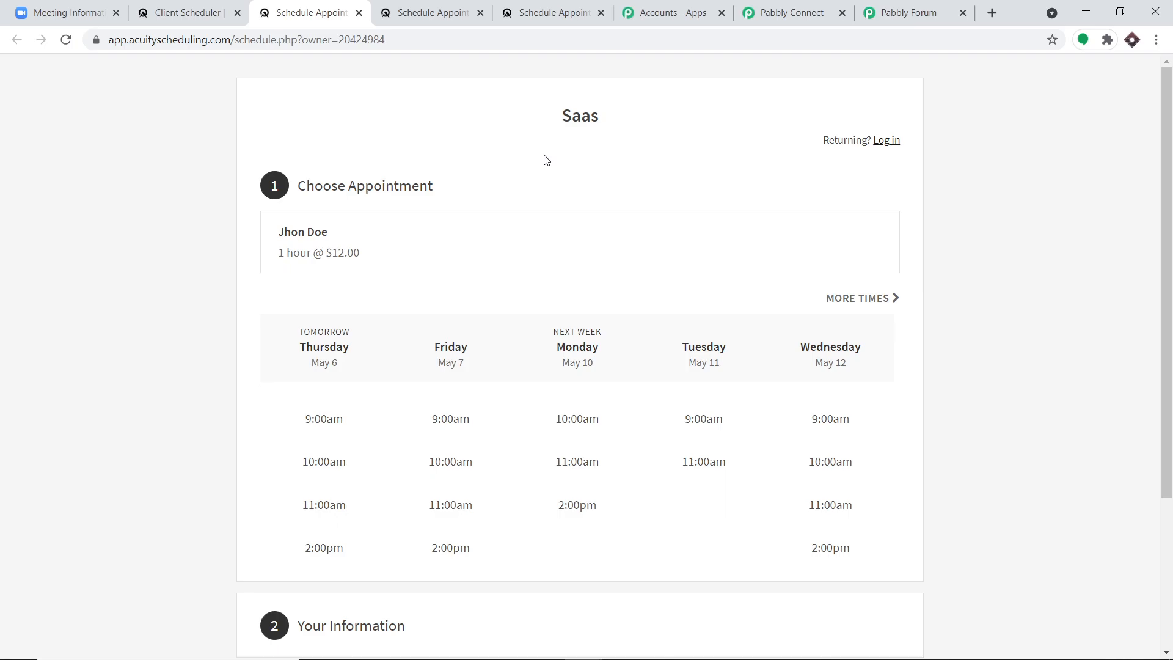
scroll(548, 168, "down", 2)
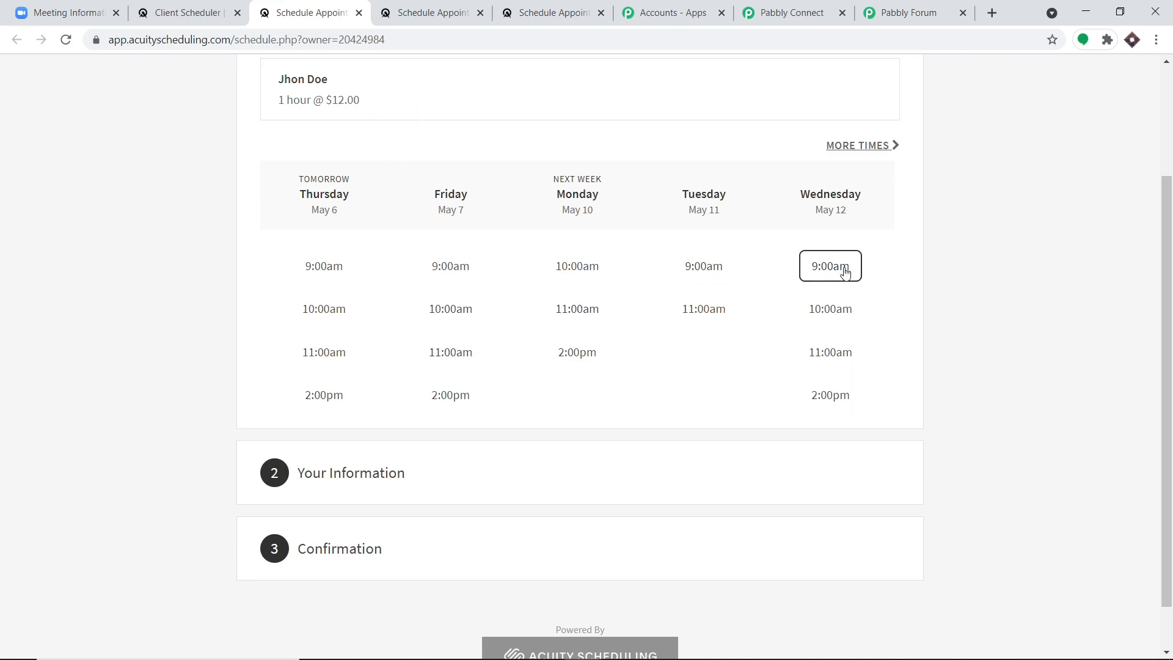
left_click(895, 146)
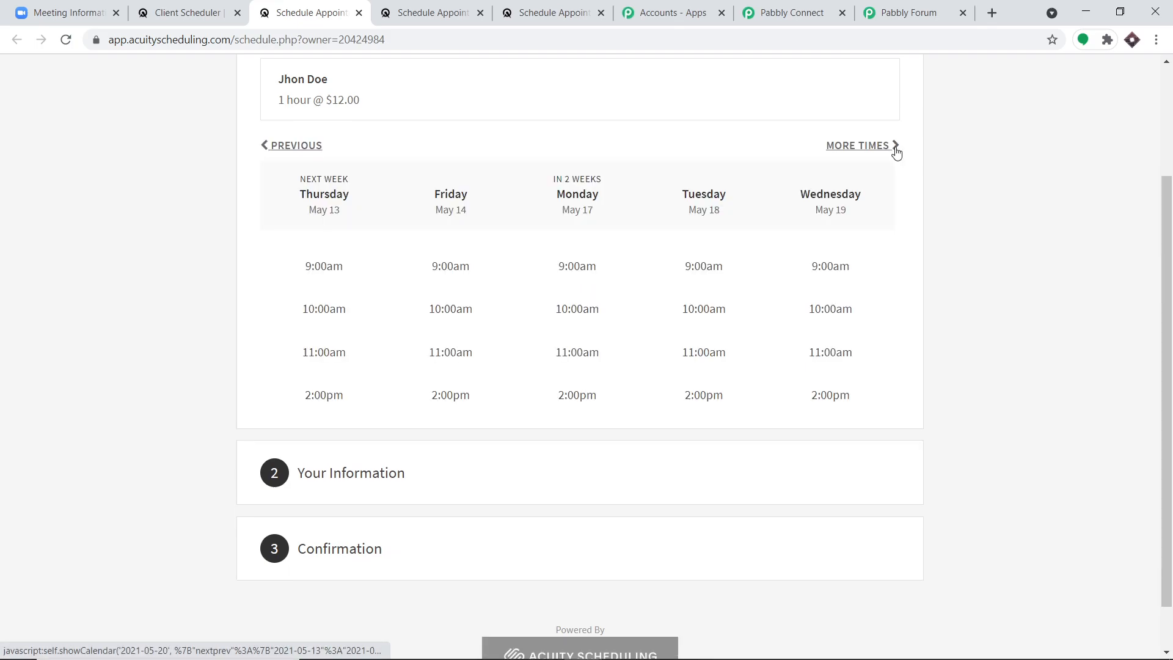
left_click(463, 267)
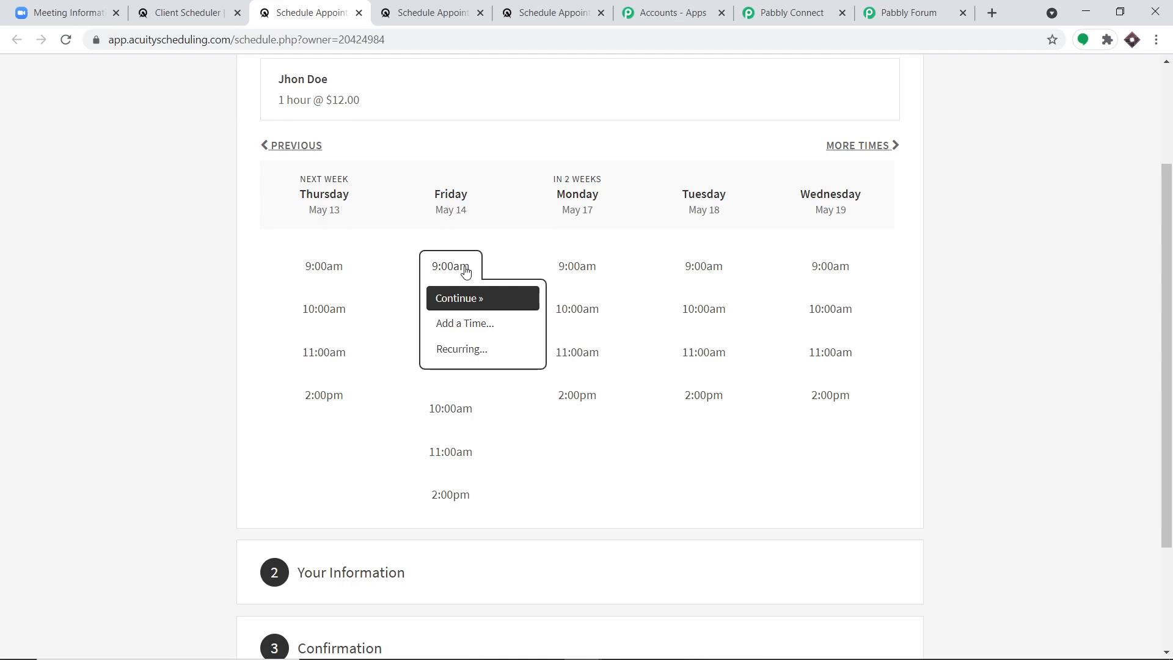
scroll(488, 345, "down", 2)
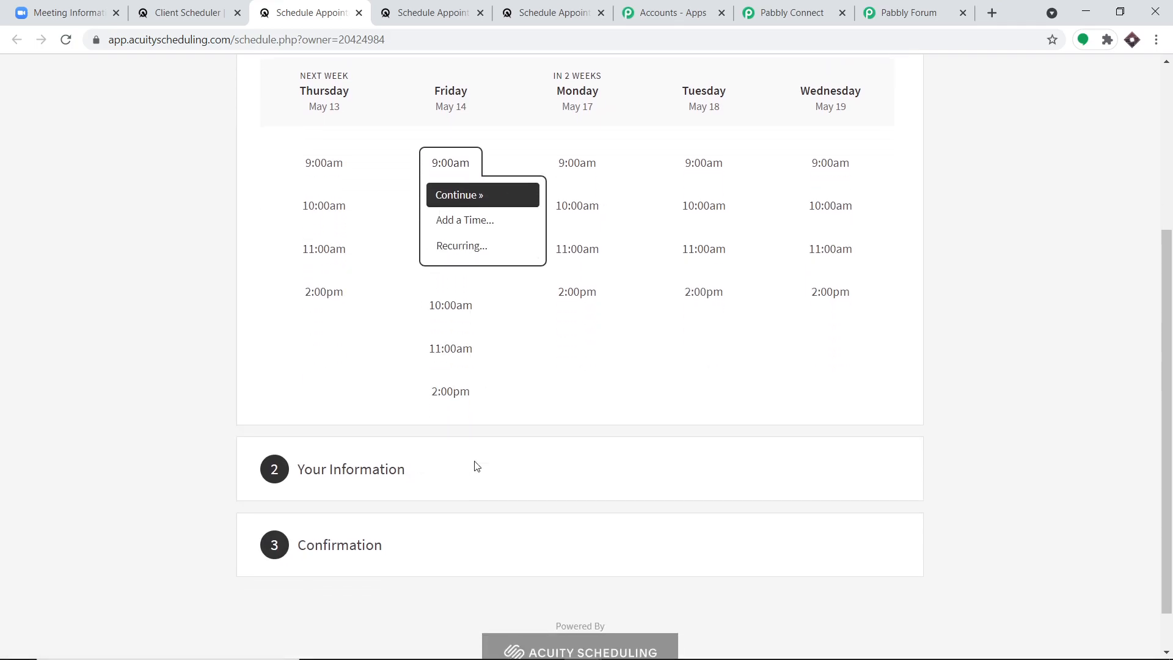
scroll(474, 466, "down", 2)
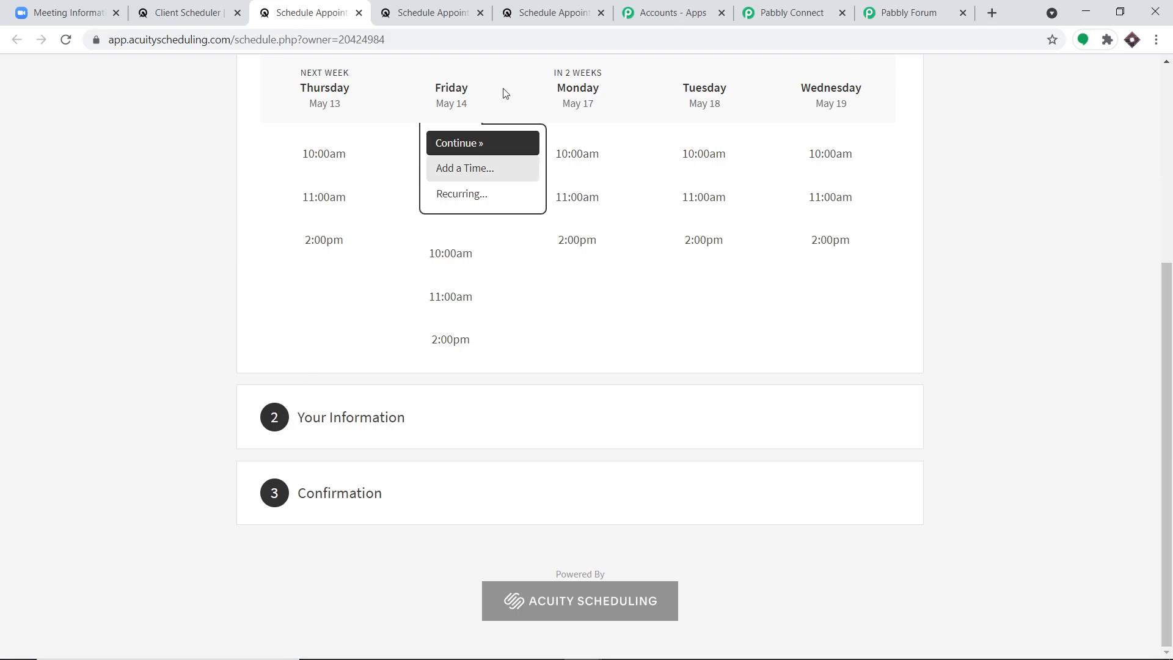
left_click(460, 144)
- Fill the booking form with a saved contact's details and book the Friday, May 14, 9:00am slot
left_click_drag(357, 298, 261, 289)
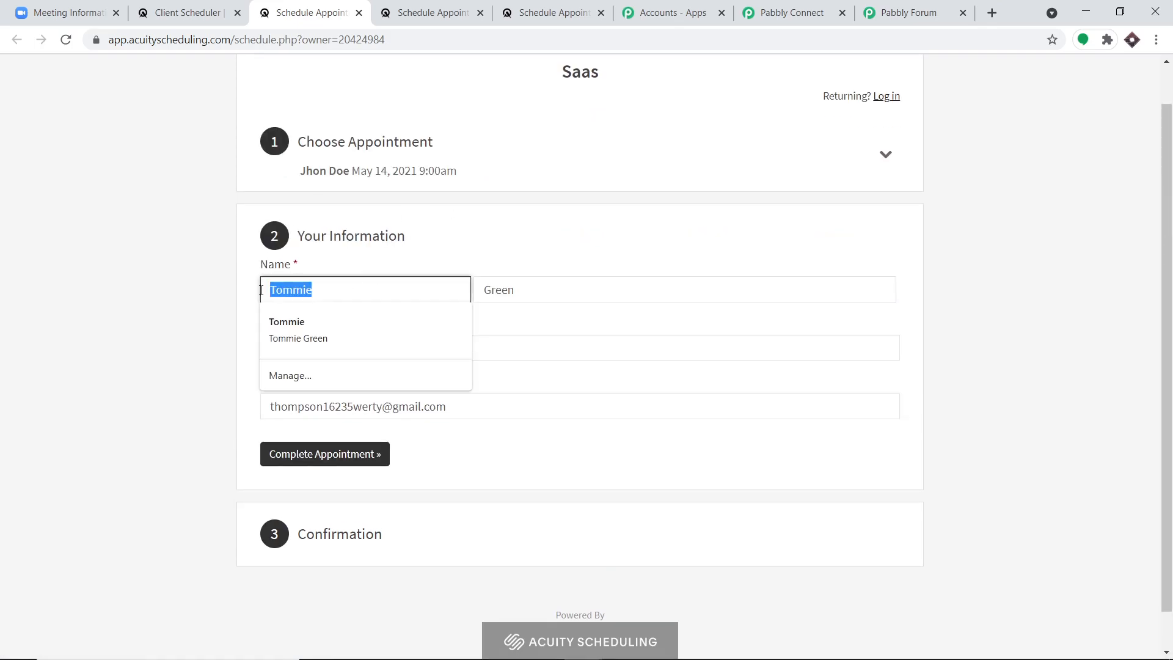
key("BackSpace")
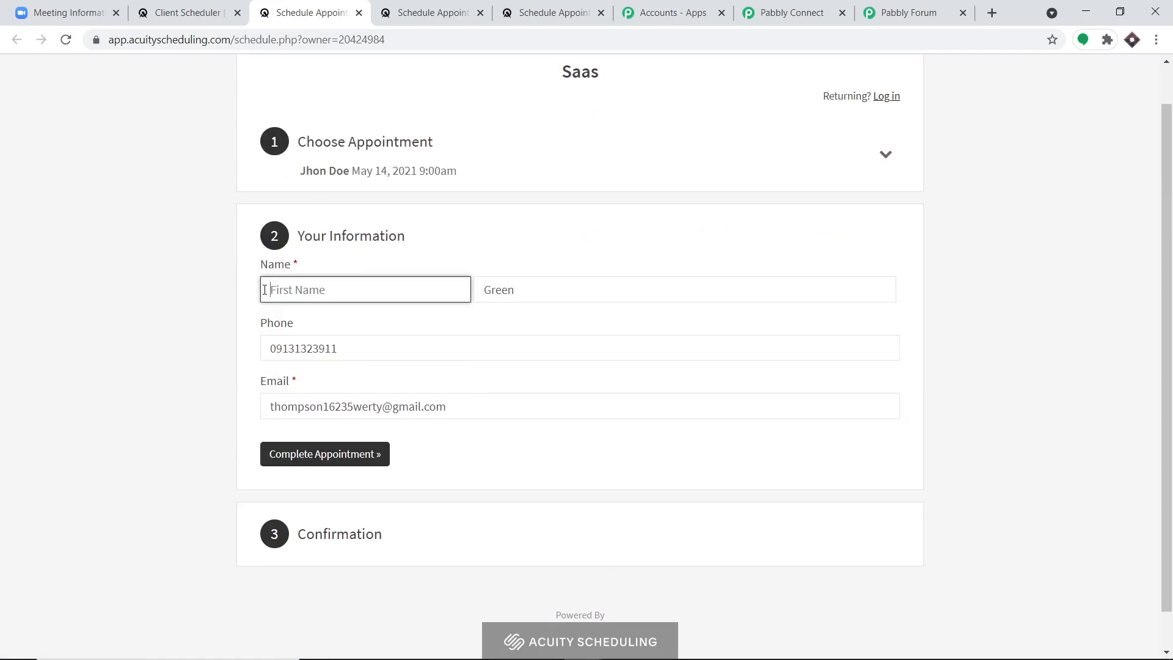
type("a")
left_click(350, 330)
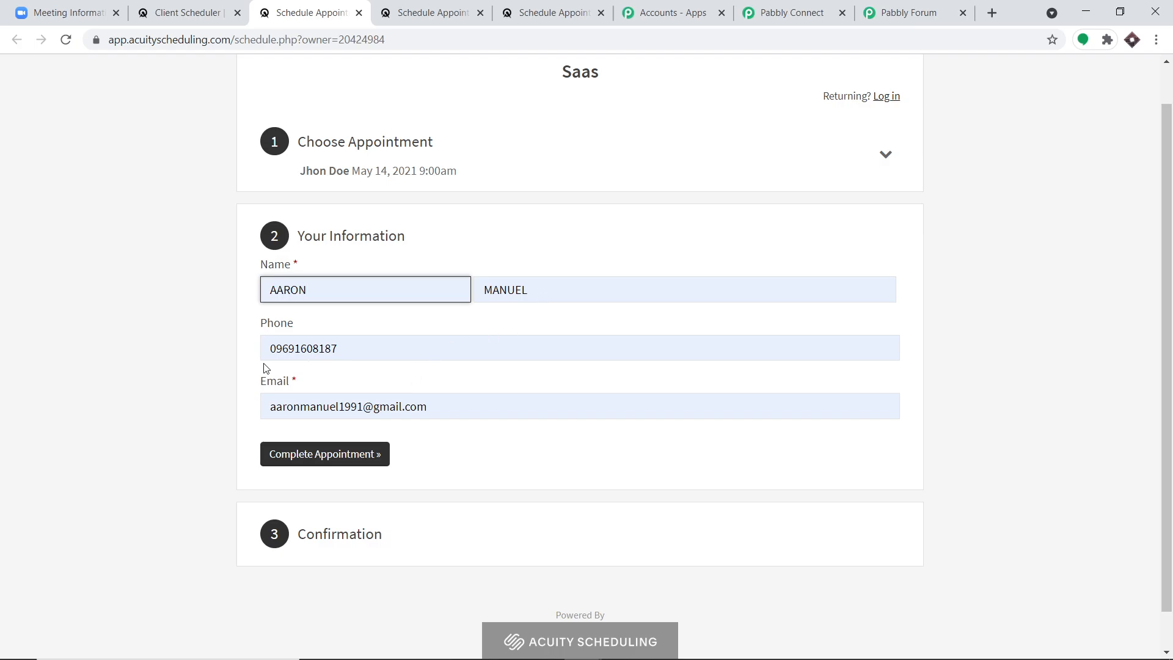
left_click(357, 455)
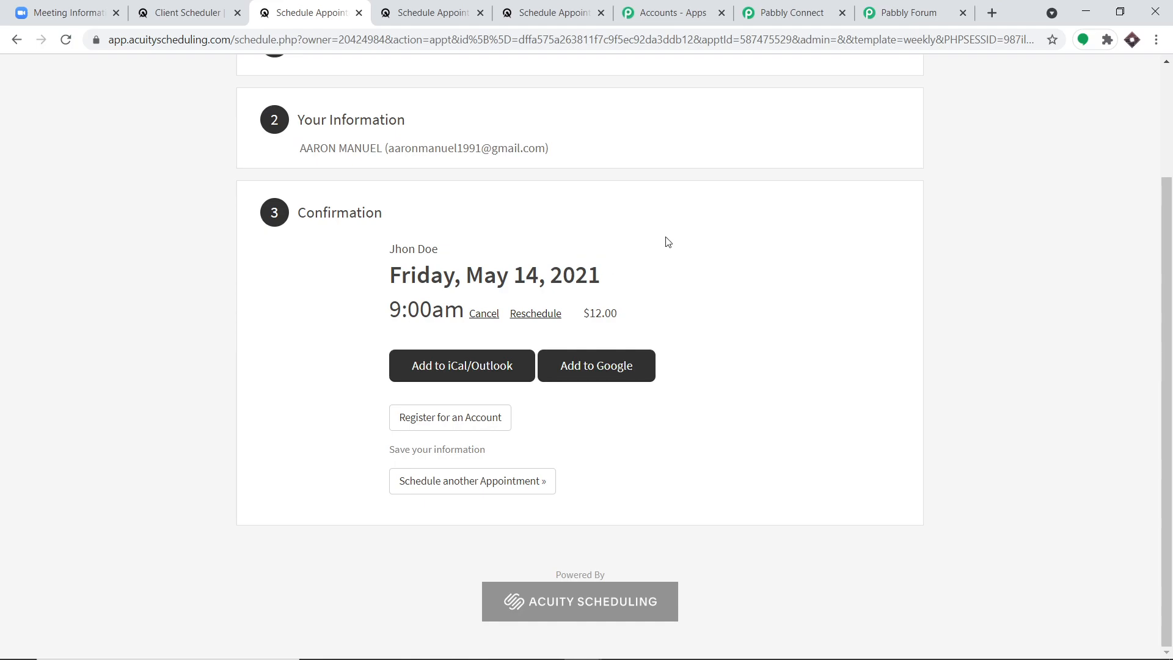
left_click(811, 5)
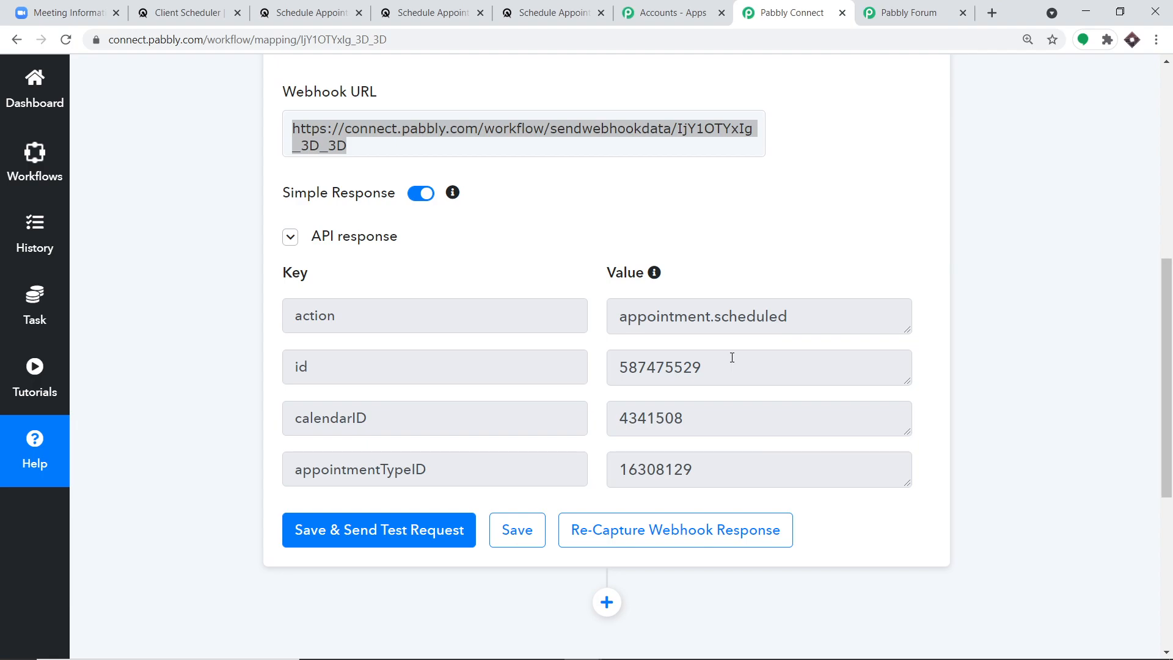
left_click_drag(731, 365, 619, 362)
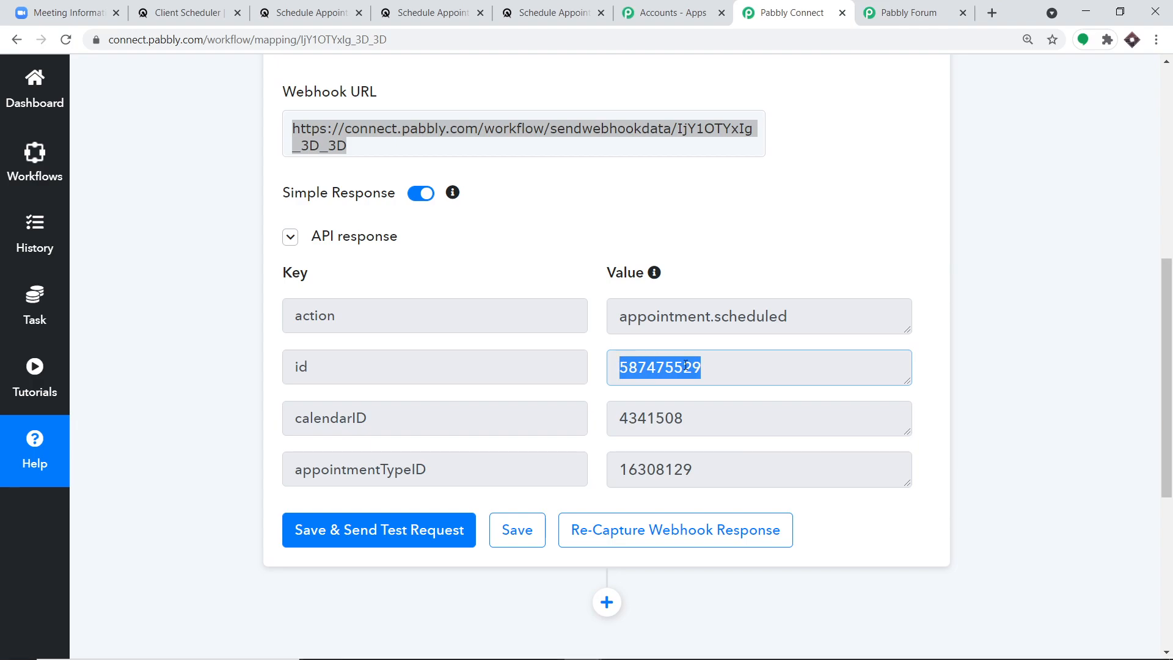
scroll(764, 317, "down", 6)
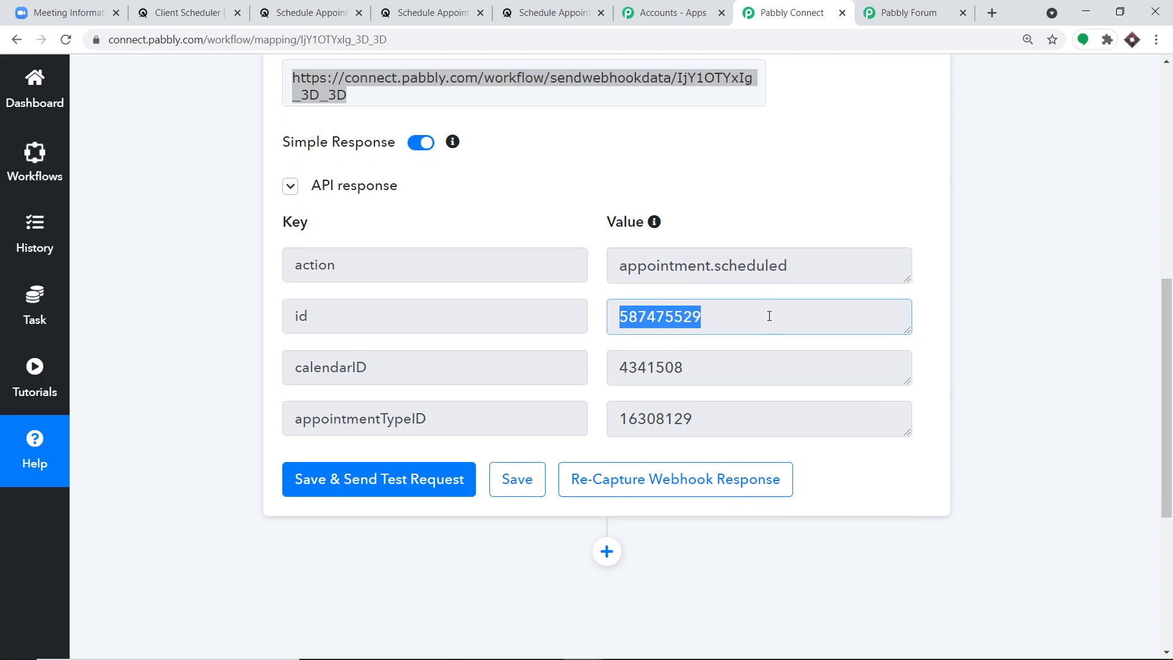
left_click(606, 229)
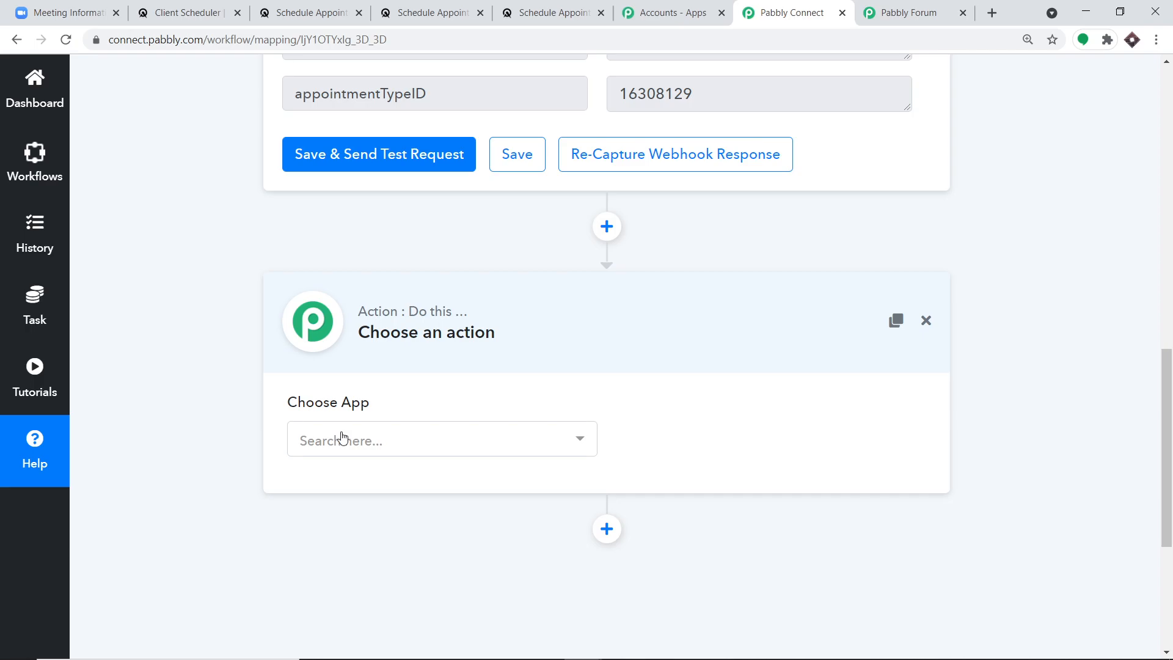
- Search 'acui' and choose Acuity Scheduling as the action app
left_click(342, 438)
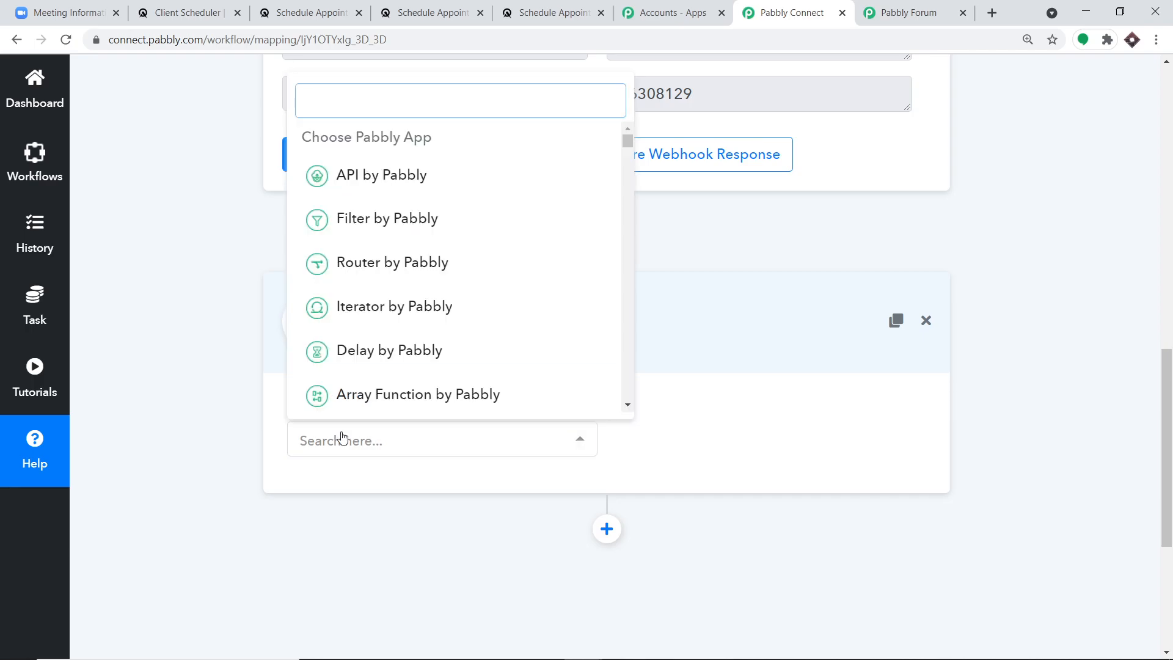
type("acui")
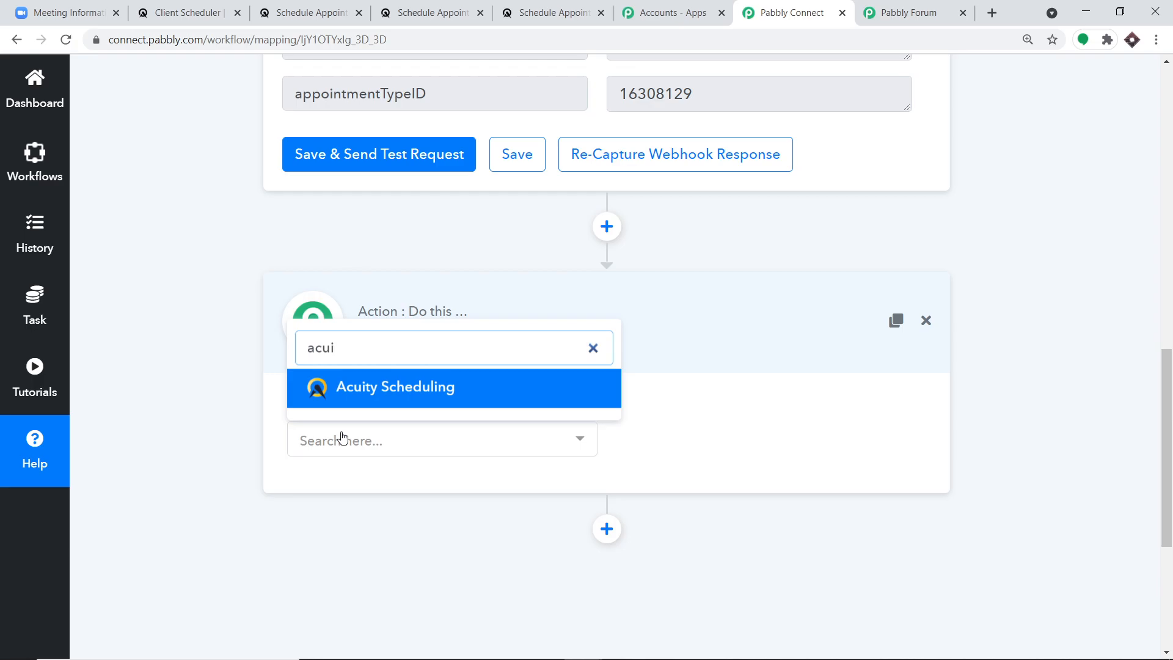
left_click(369, 394)
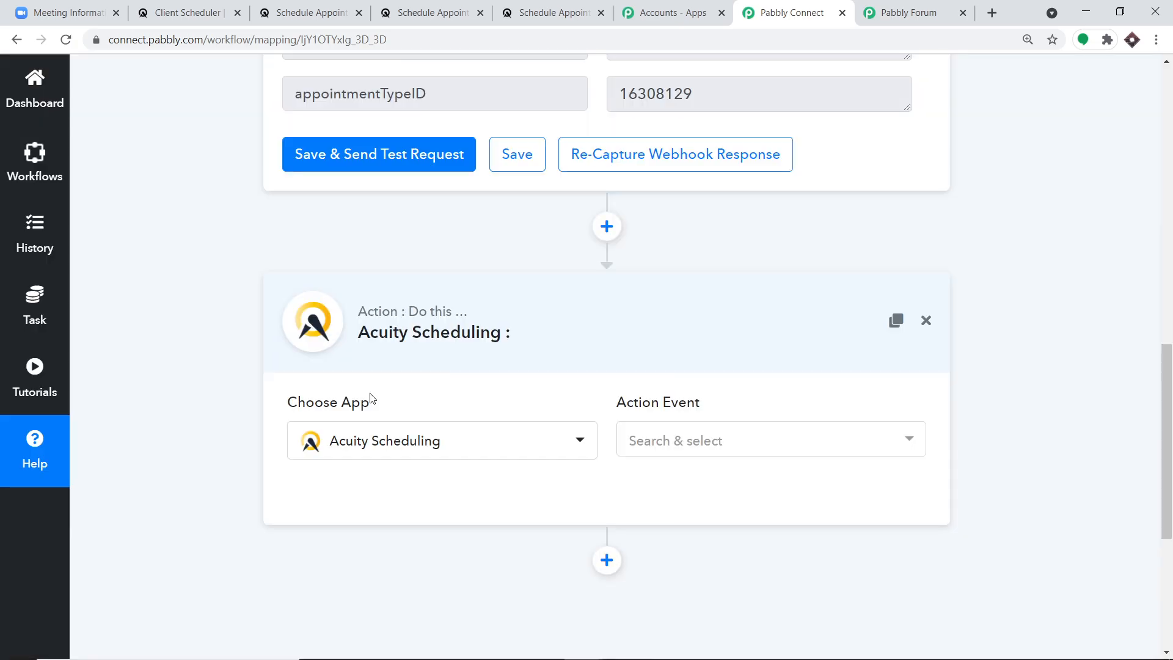
- Set the action event to Get a Single Appointment by ID and begin connecting
left_click(749, 451)
scroll(793, 214, "down", 1)
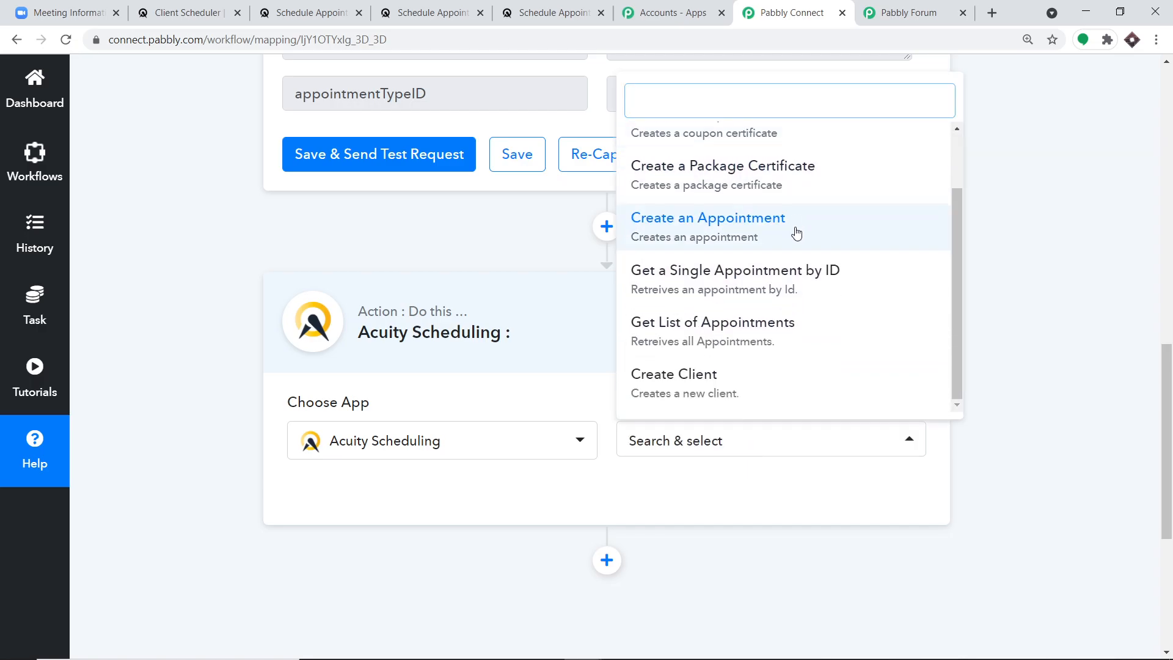
scroll(793, 292, "down", 1)
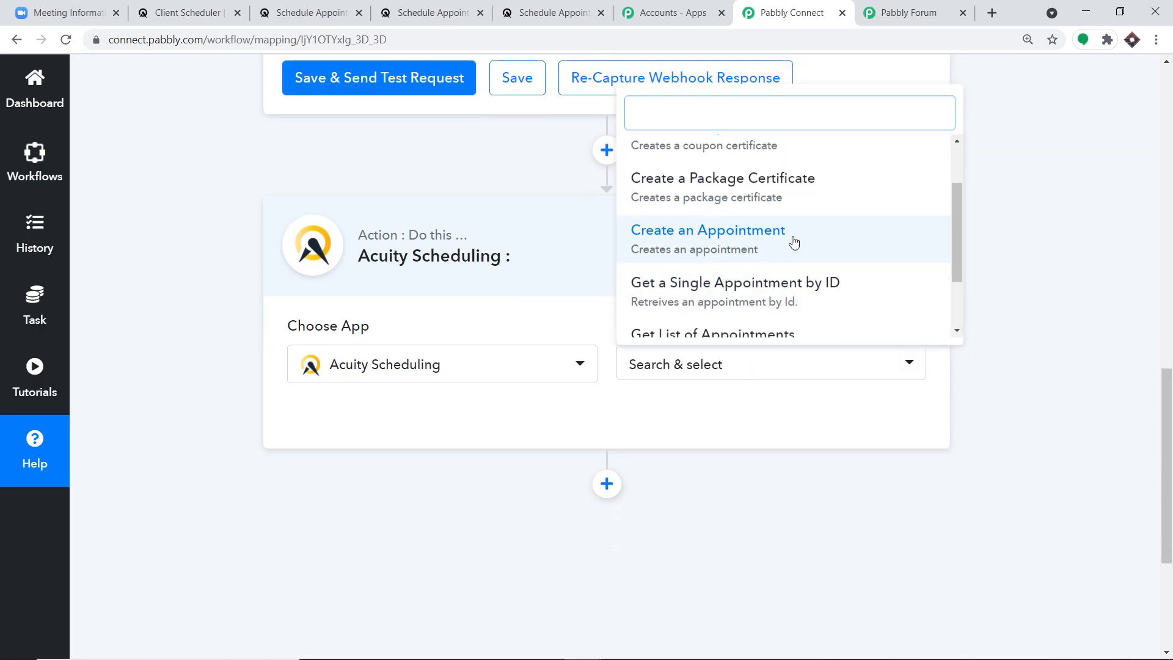
left_click(759, 297)
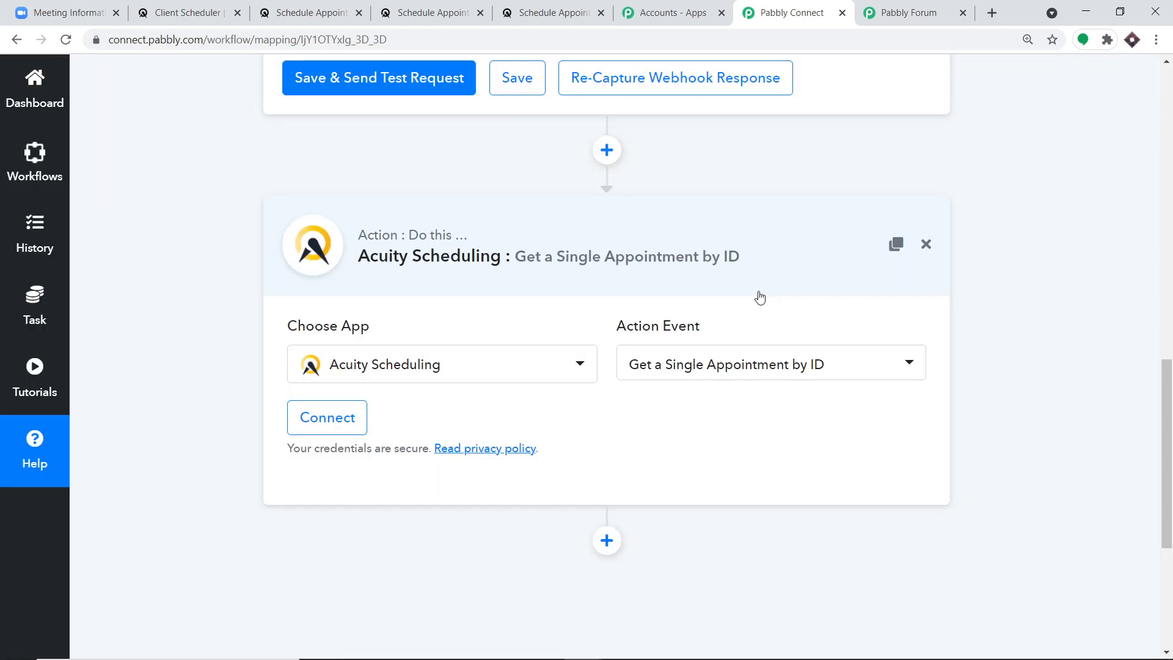
scroll(749, 275, "up", 1)
scroll(748, 275, "up", 3)
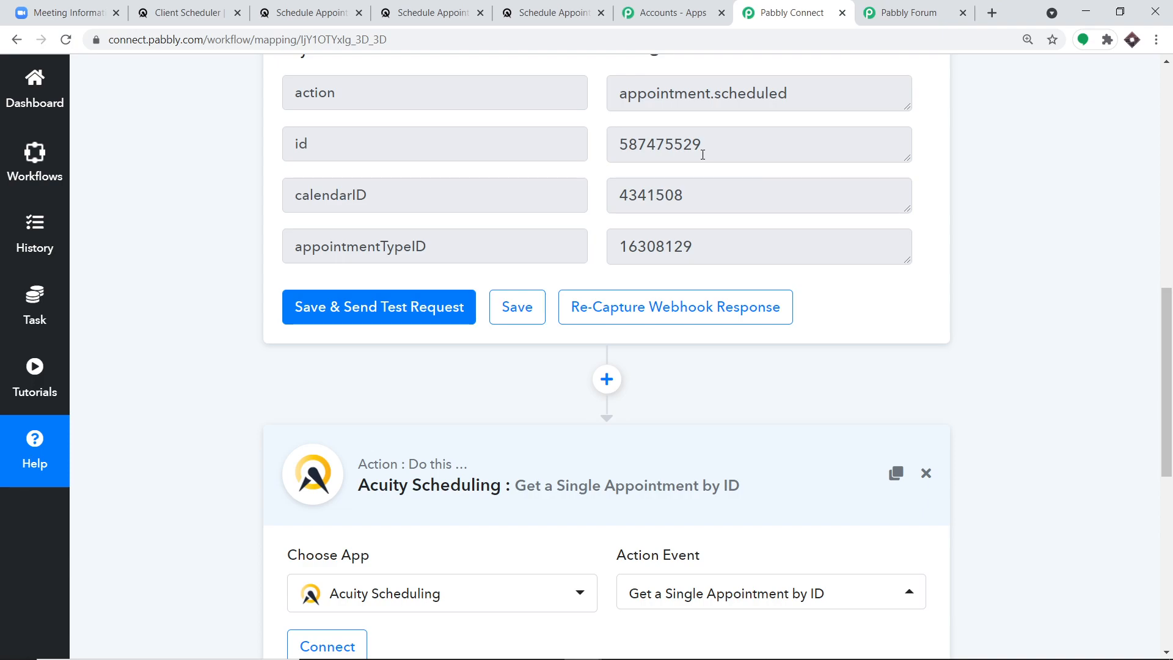
left_click_drag(823, 149, 611, 148)
scroll(911, 408, "down", 3)
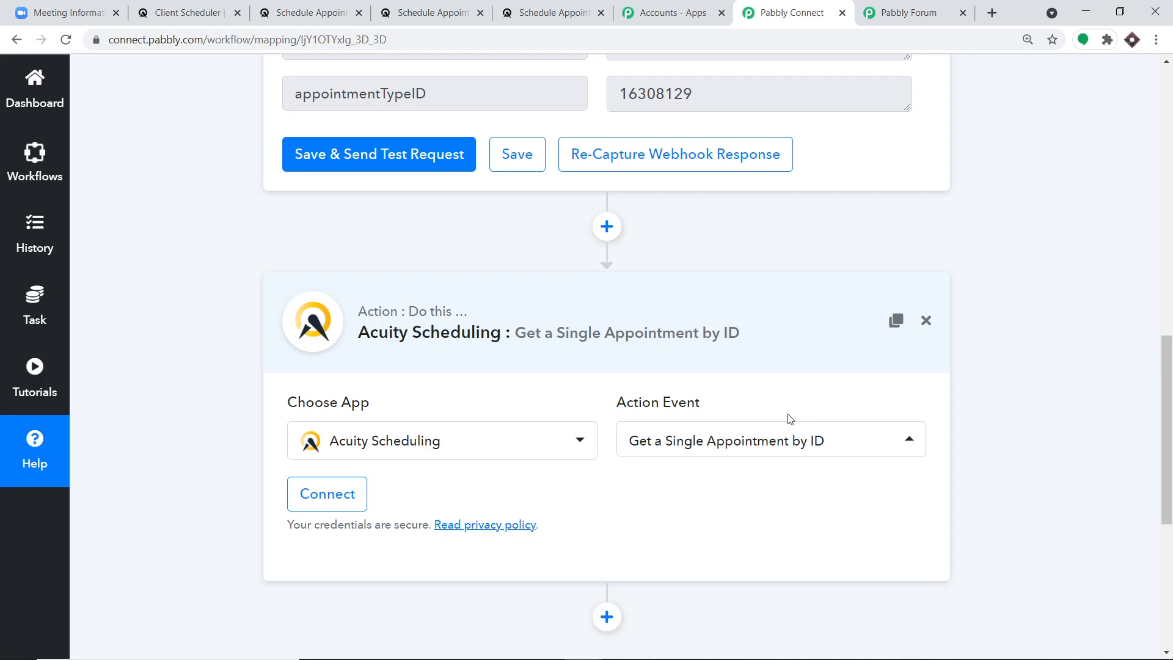
scroll(591, 373, "down", 3)
left_click(335, 342)
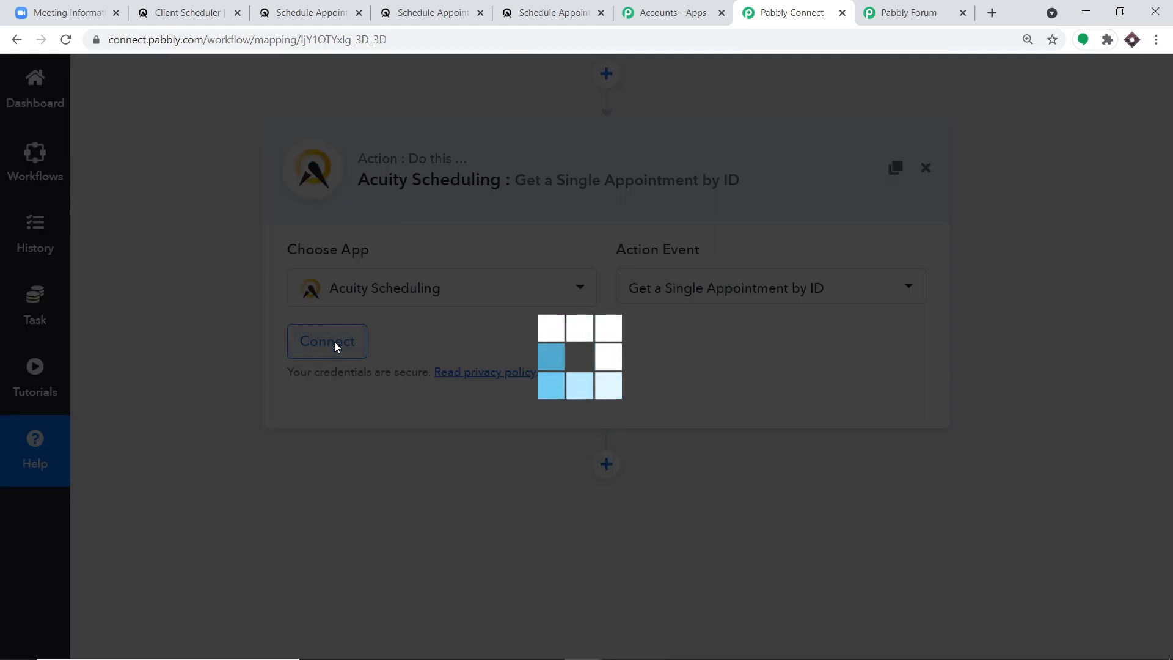
- Select the saved Acuity Scheduling #5 credential and save the connection
left_click(586, 195)
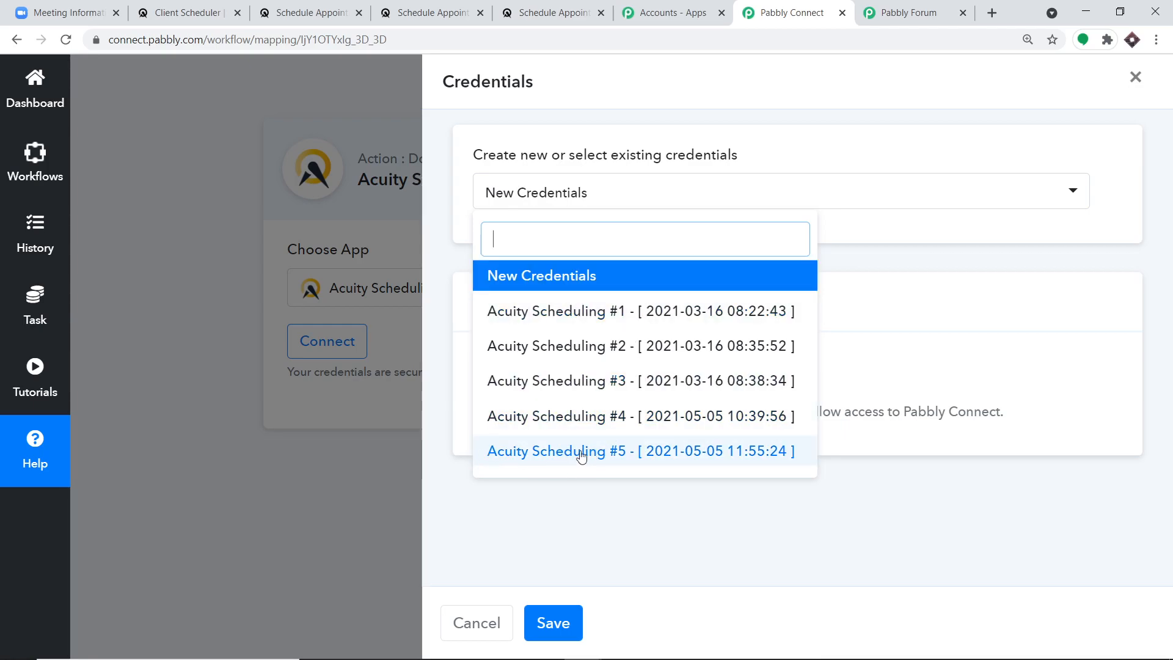
left_click(618, 455)
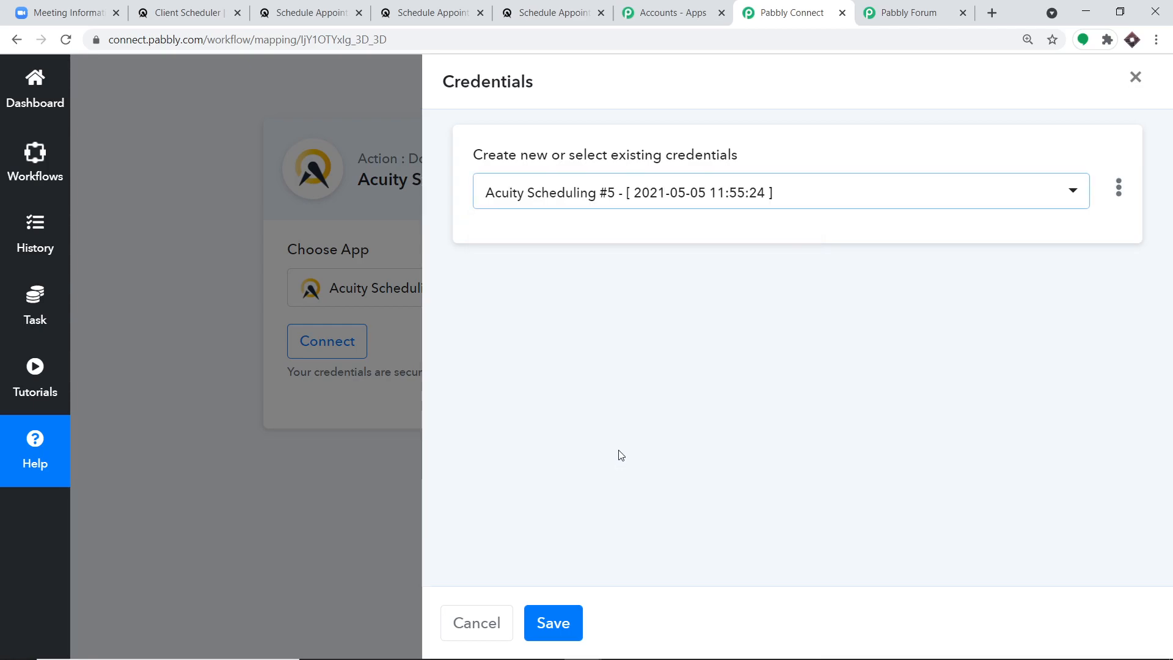
left_click(560, 626)
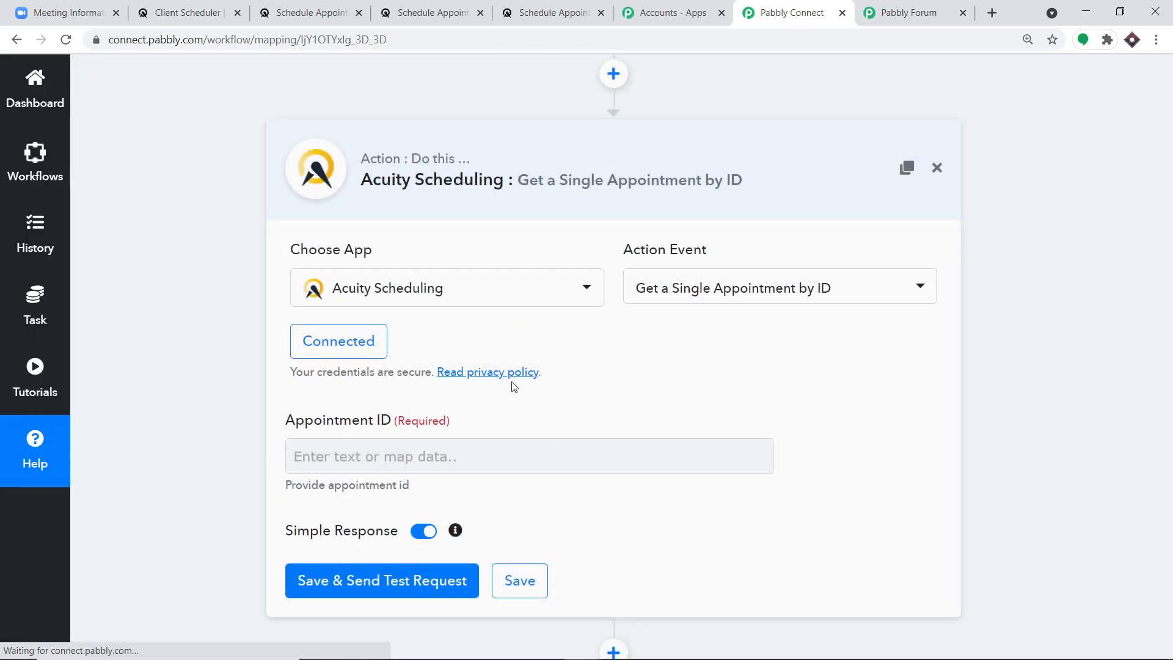
scroll(782, 342, "up", 5)
scroll(787, 331, "up", 2)
left_click_drag(712, 298, 626, 294)
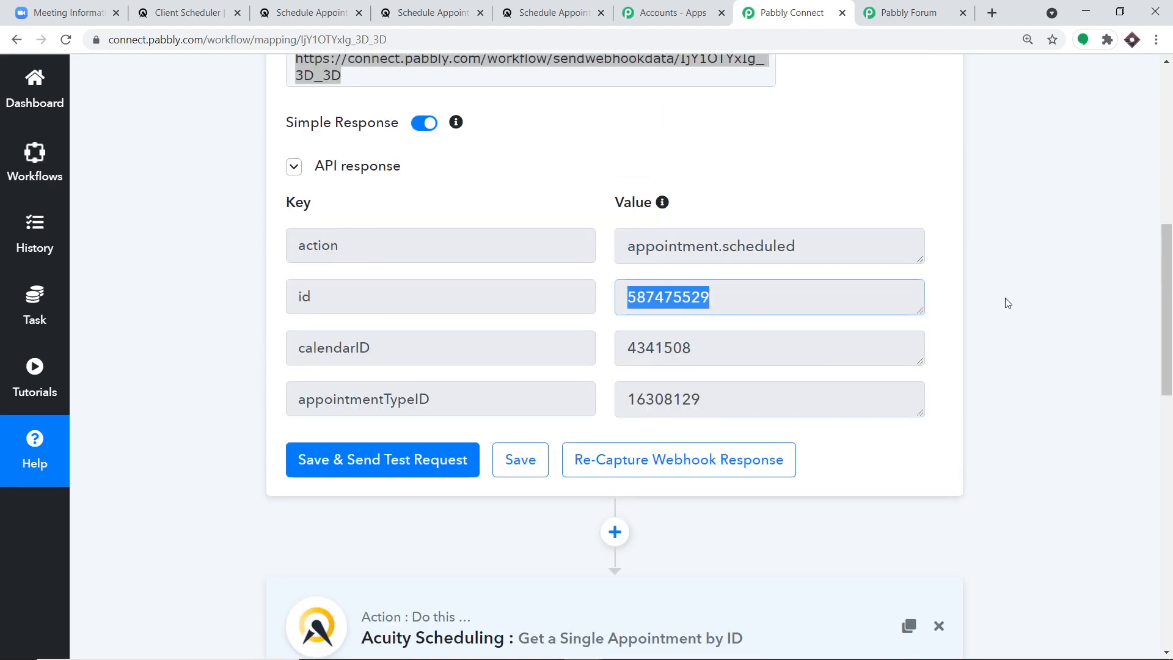
scroll(1007, 301, "down", 10)
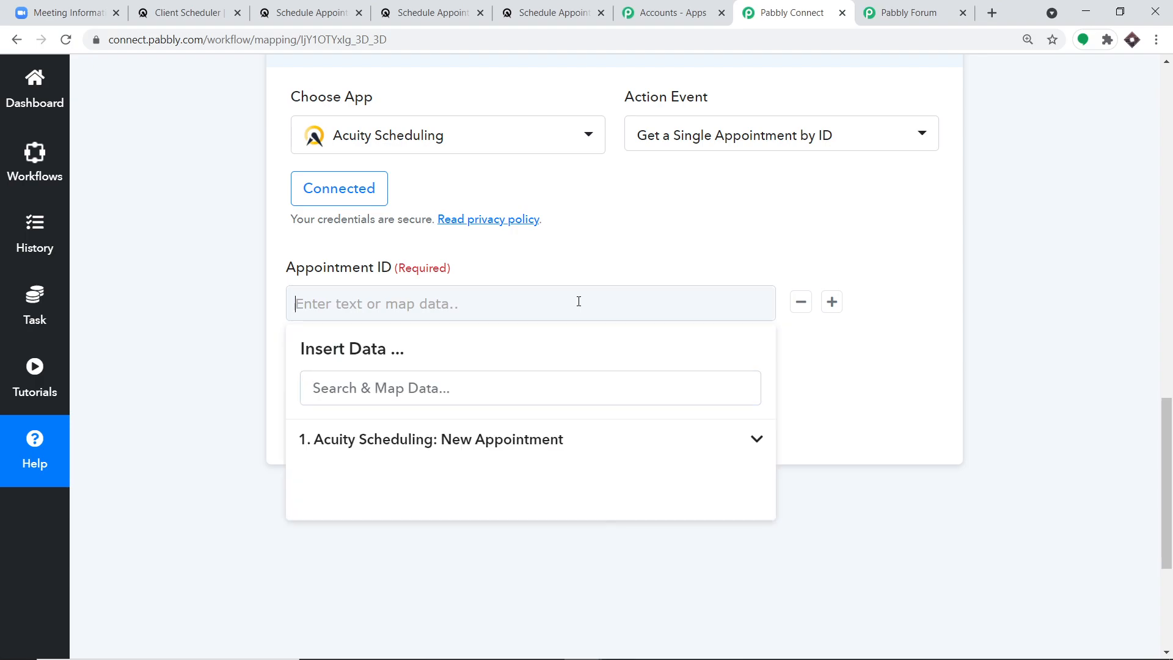
left_click(466, 453)
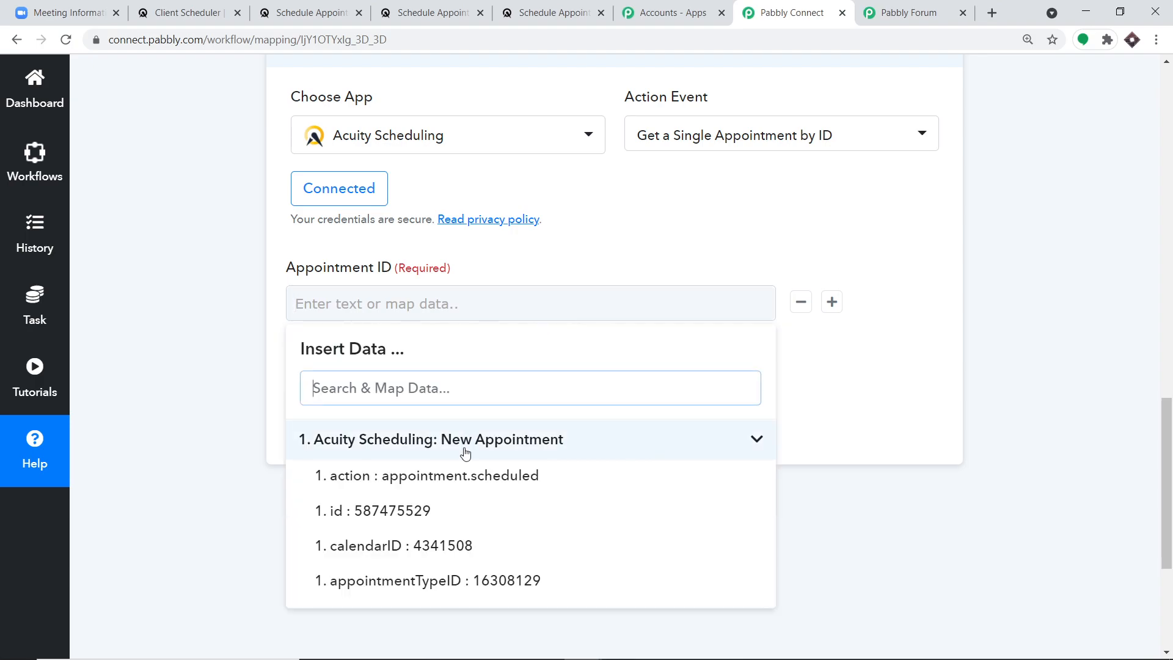
left_click(485, 509)
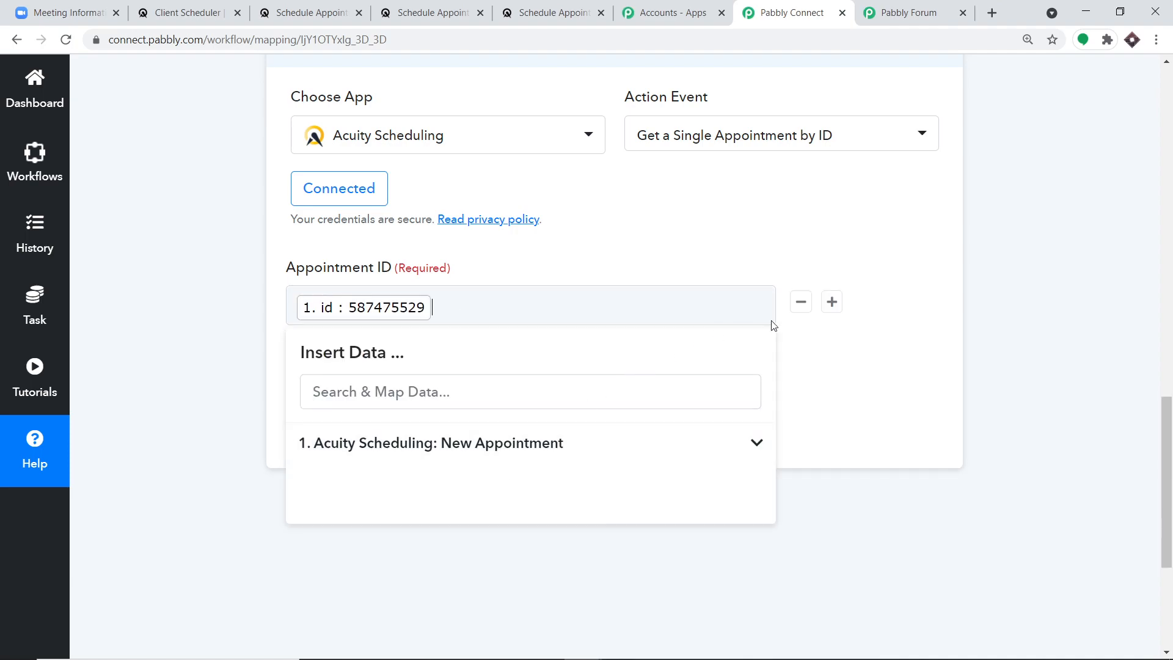
left_click(920, 327)
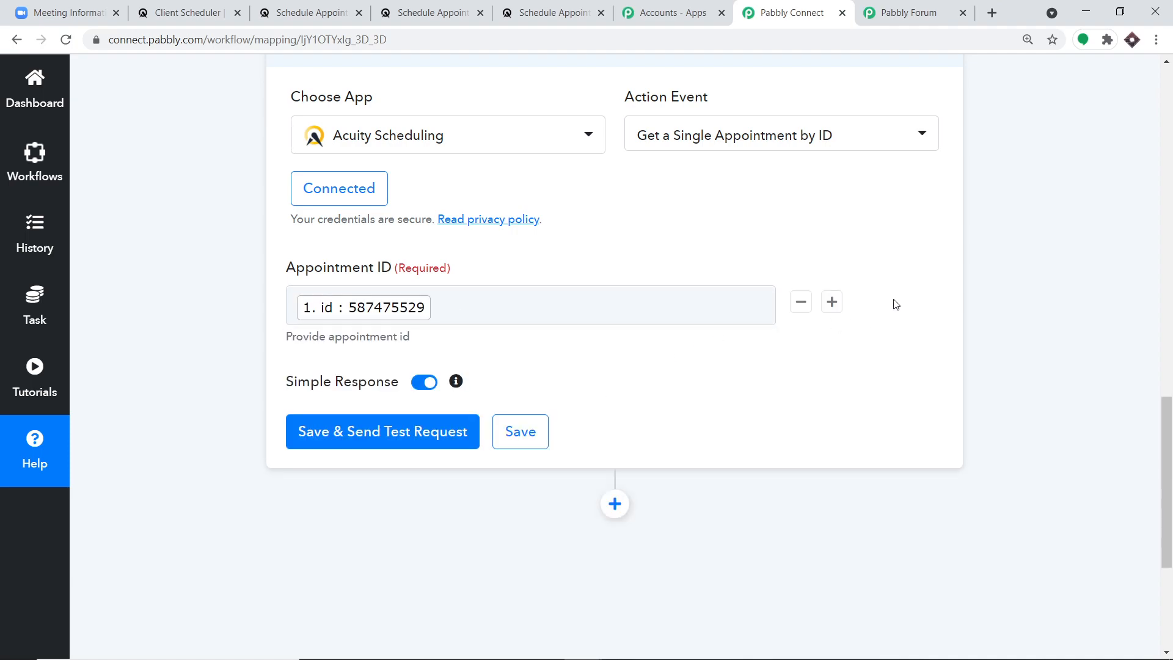
left_click(384, 432)
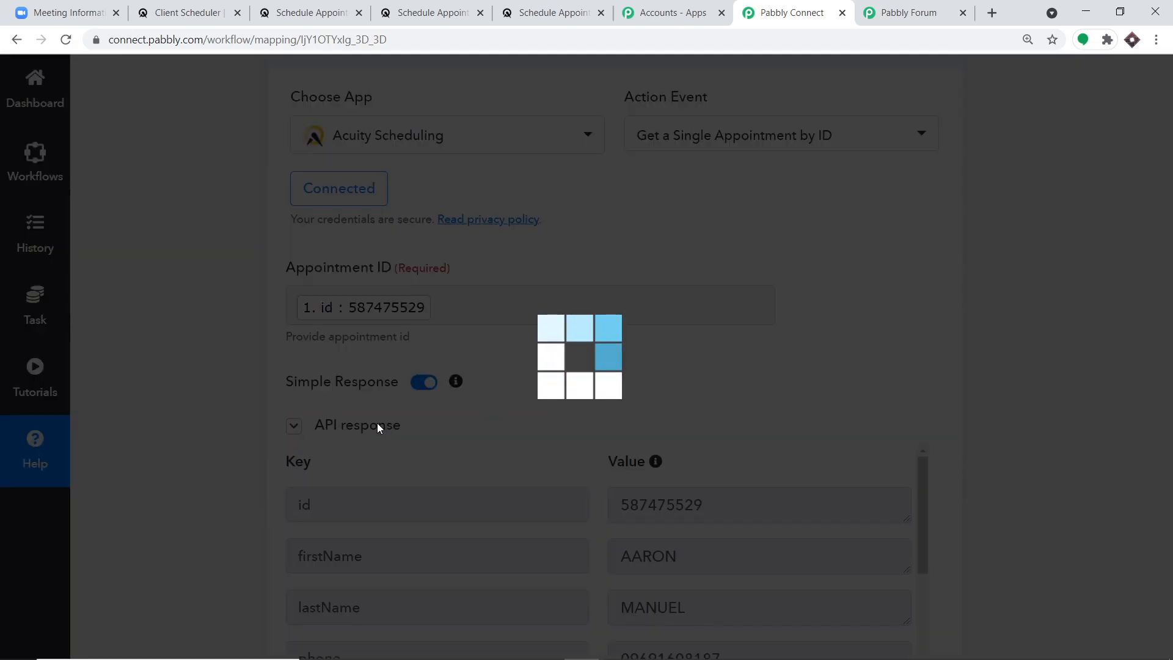
scroll(611, 315, "down", 4)
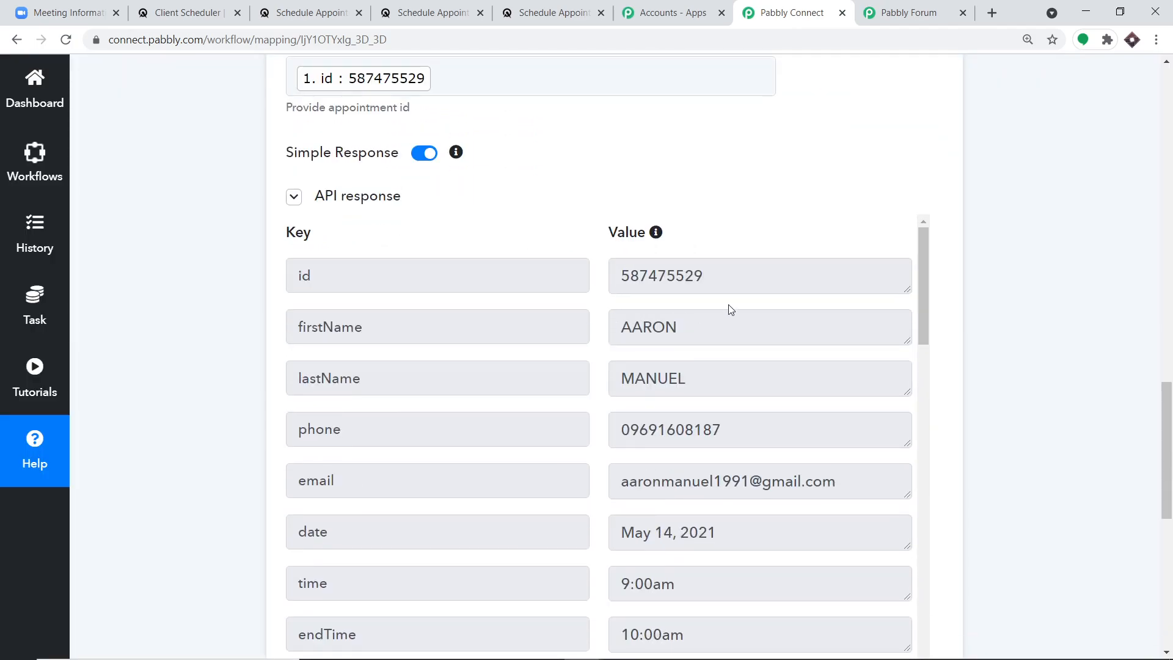
scroll(435, 251, "down", 2)
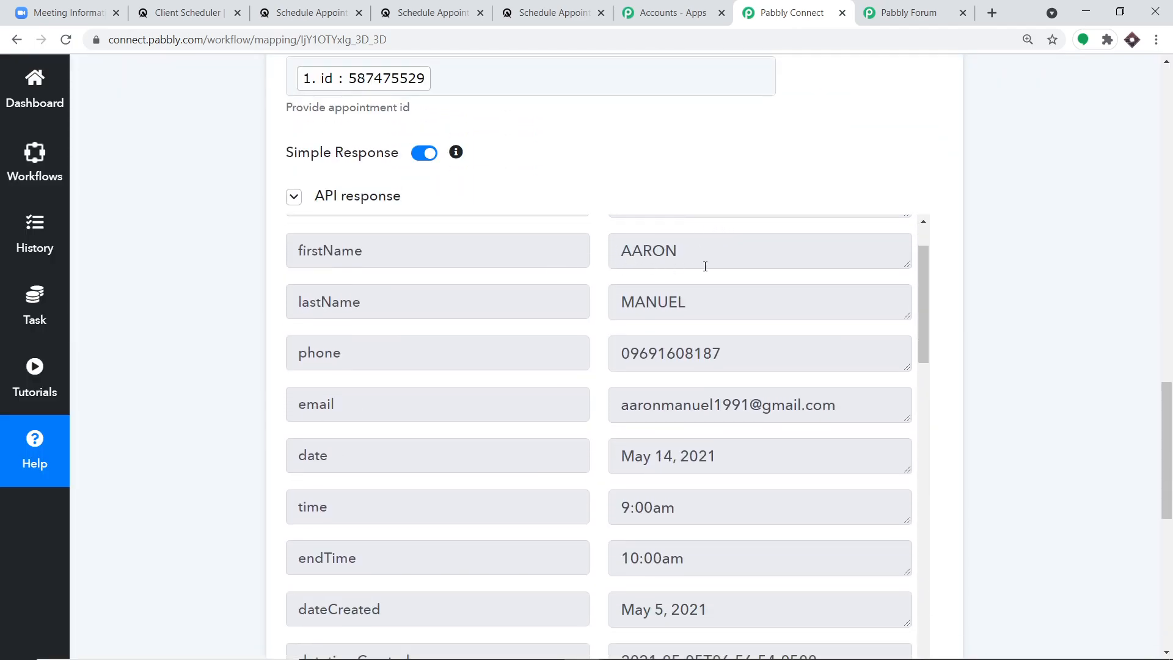
scroll(703, 264, "down", 2)
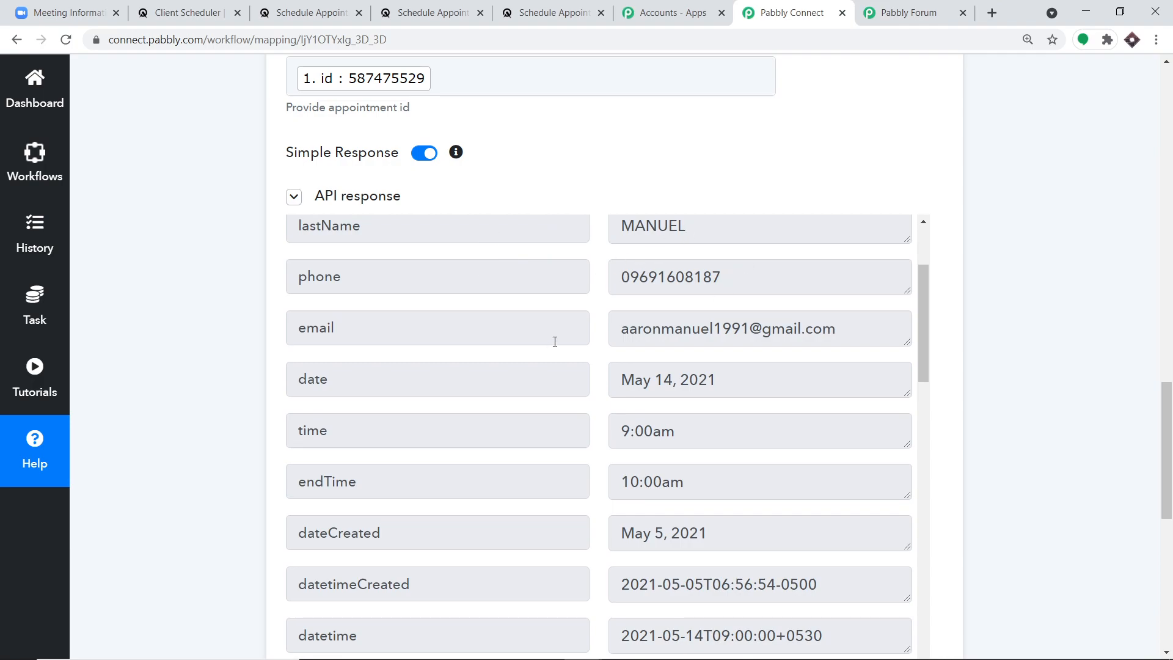
scroll(826, 329, "down", 2)
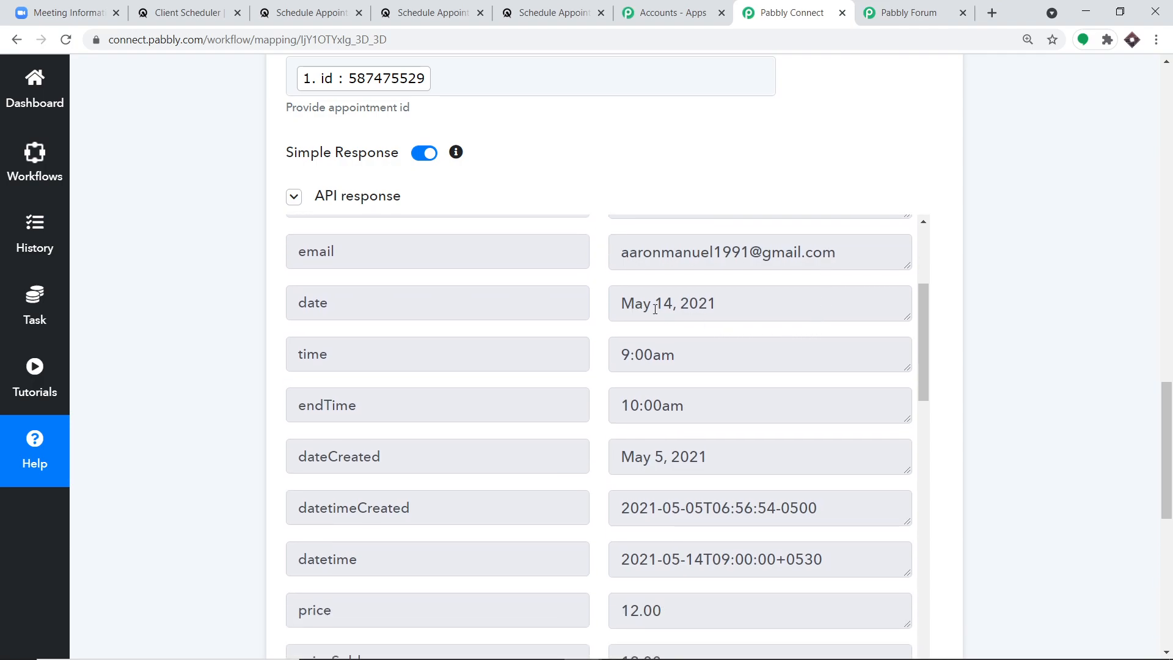
left_click_drag(719, 307, 626, 304)
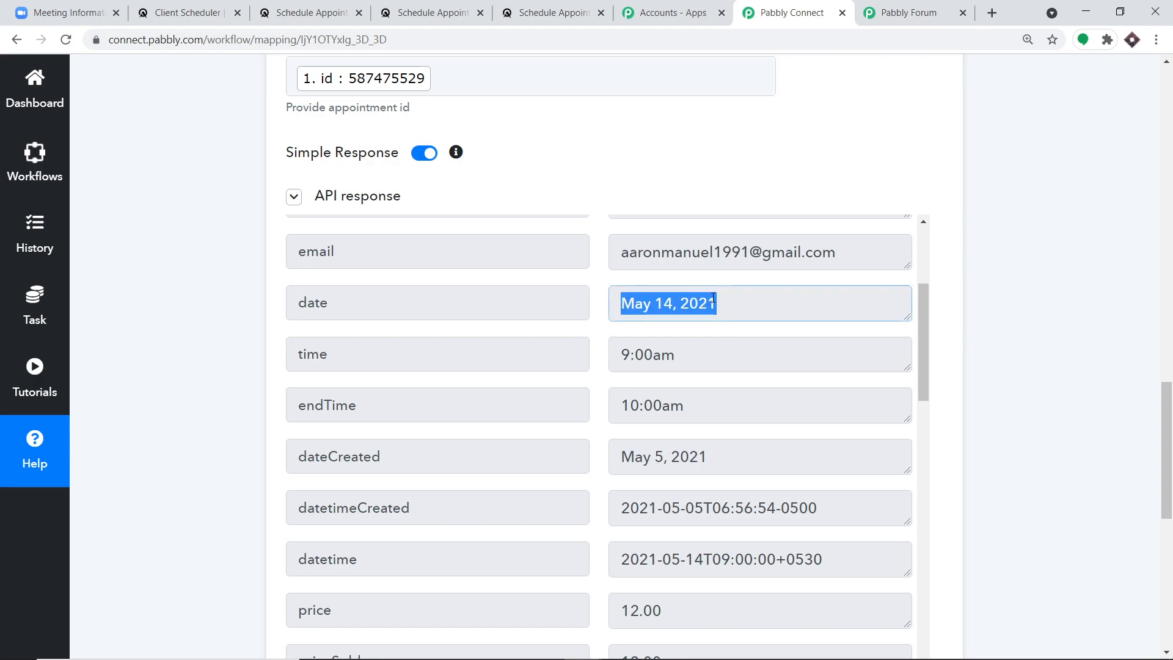
left_click_drag(678, 354, 596, 361)
left_click_drag(706, 400, 647, 383)
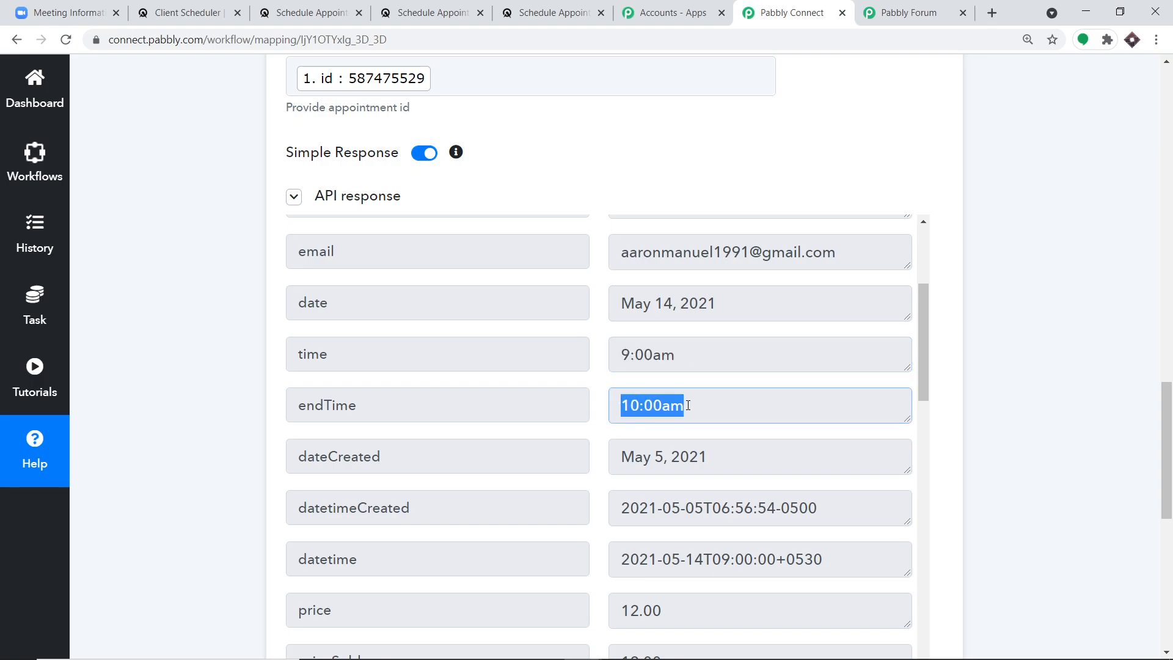
scroll(699, 390, "down", 3)
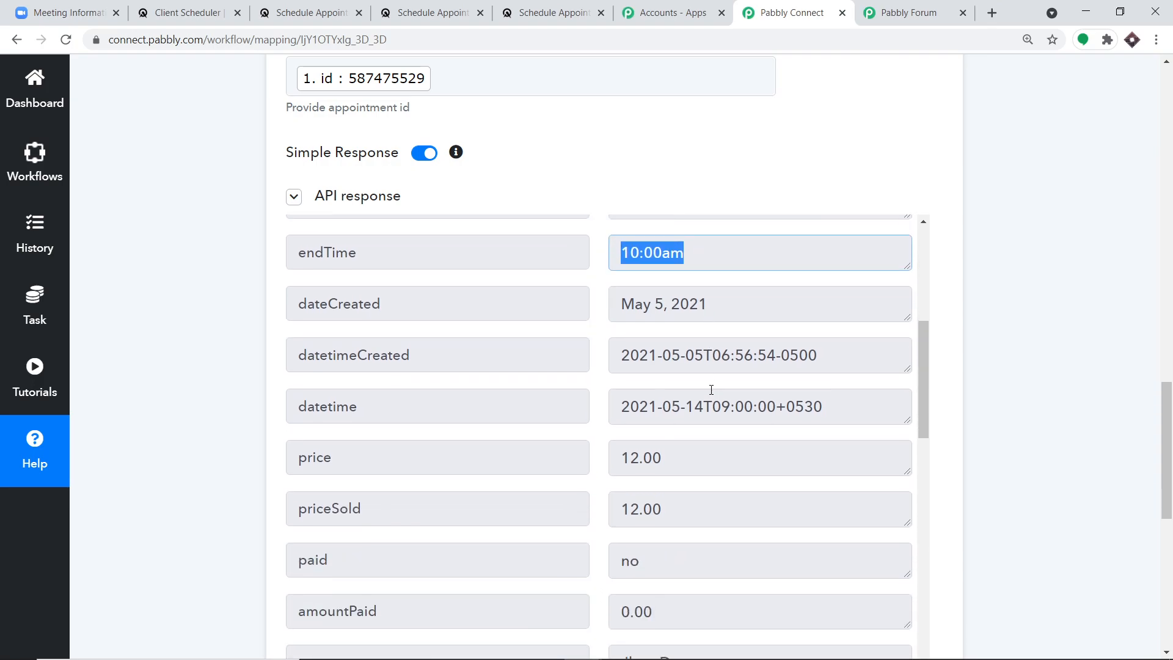
left_click_drag(838, 413, 623, 405)
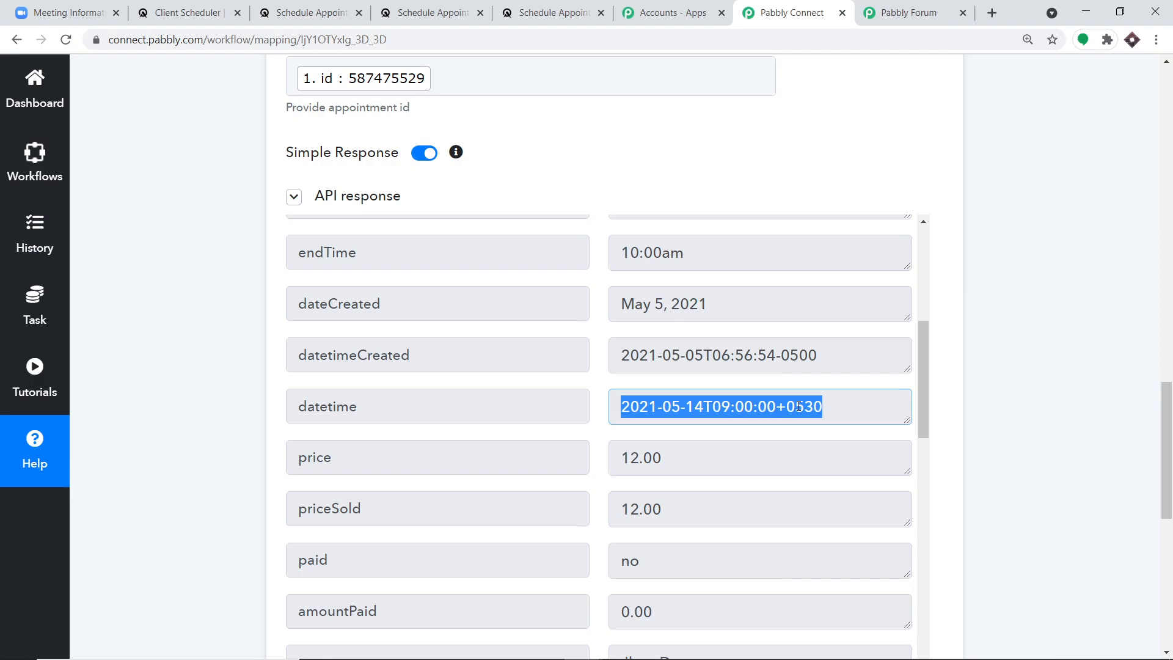
scroll(735, 414, "down", 3)
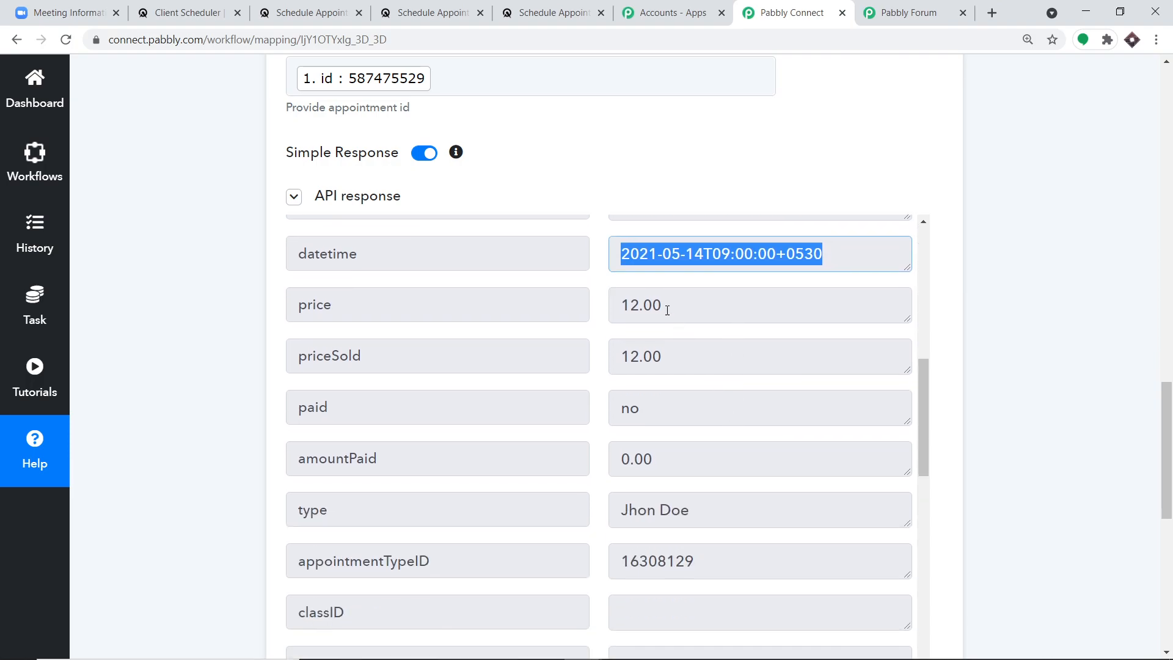
left_click_drag(670, 311, 618, 299)
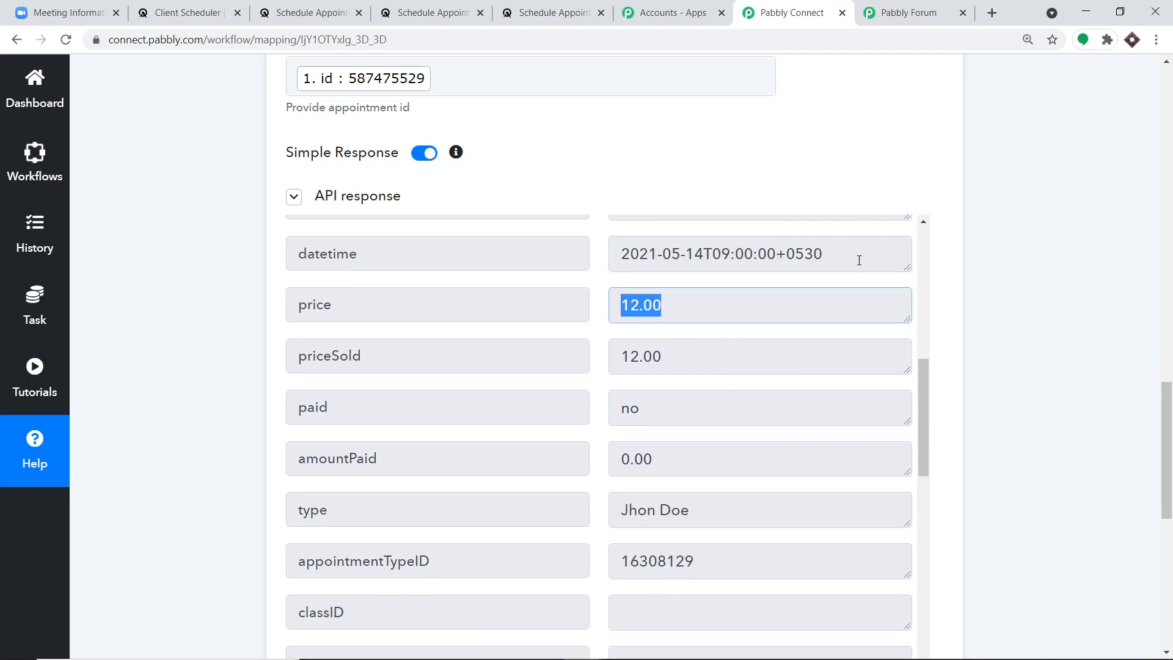
scroll(709, 374, "down", 5)
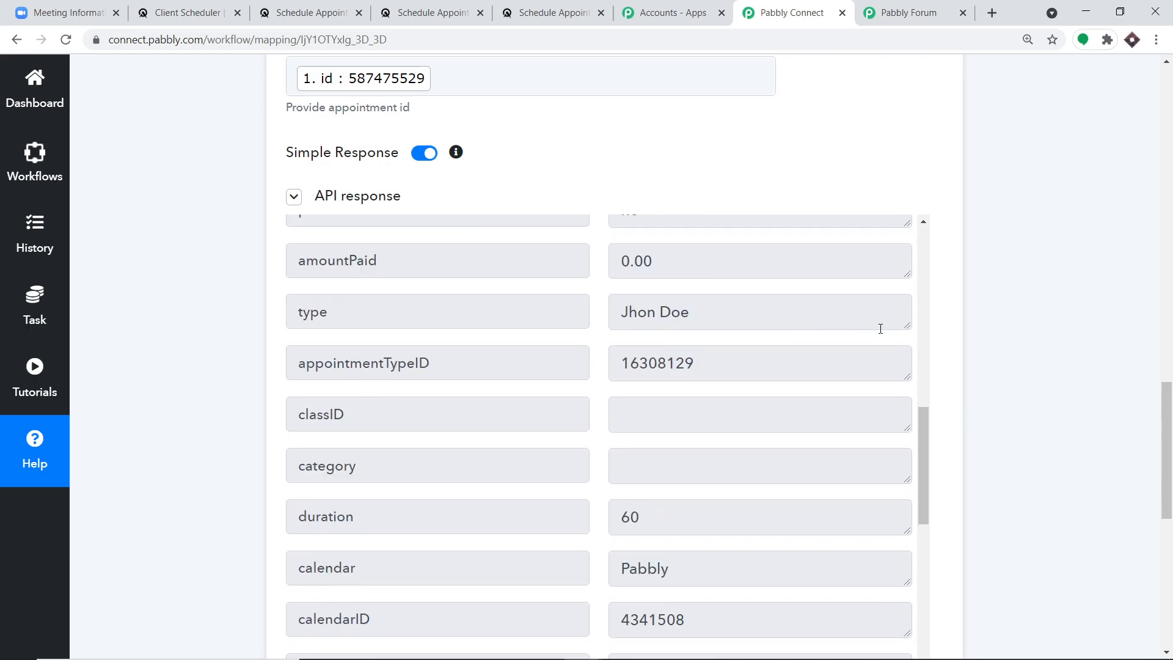
scroll(1011, 336, "down", 3)
scroll(1036, 323, "down", 4)
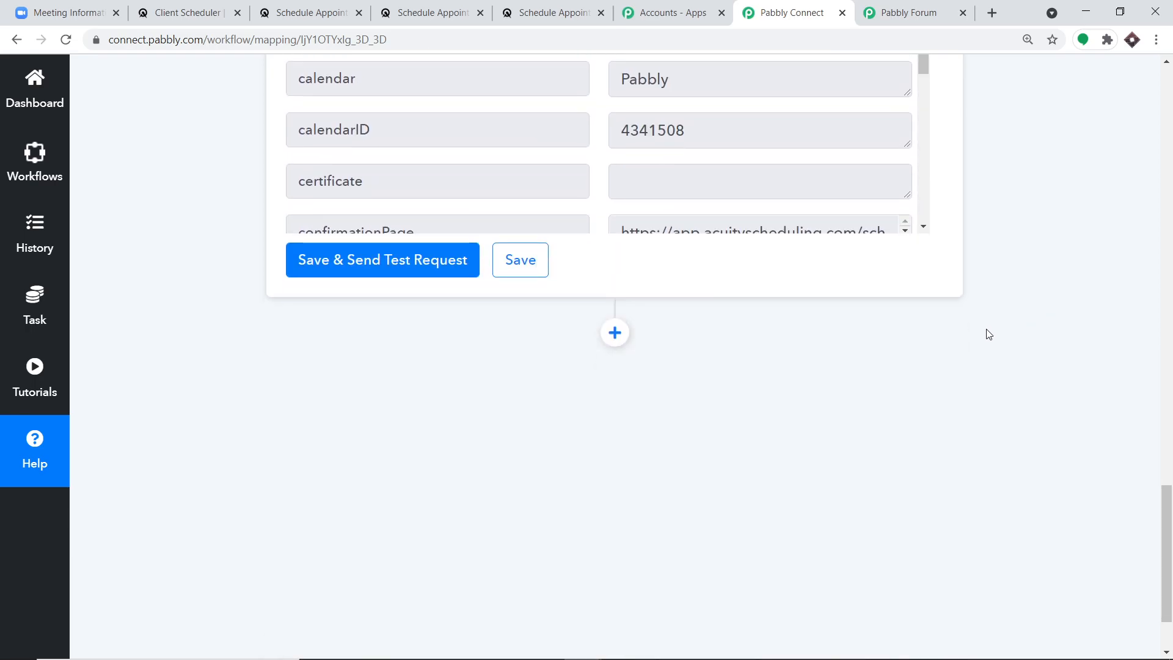
- Add a step after the appointment fetch and choose Zoom as its app
left_click(615, 332)
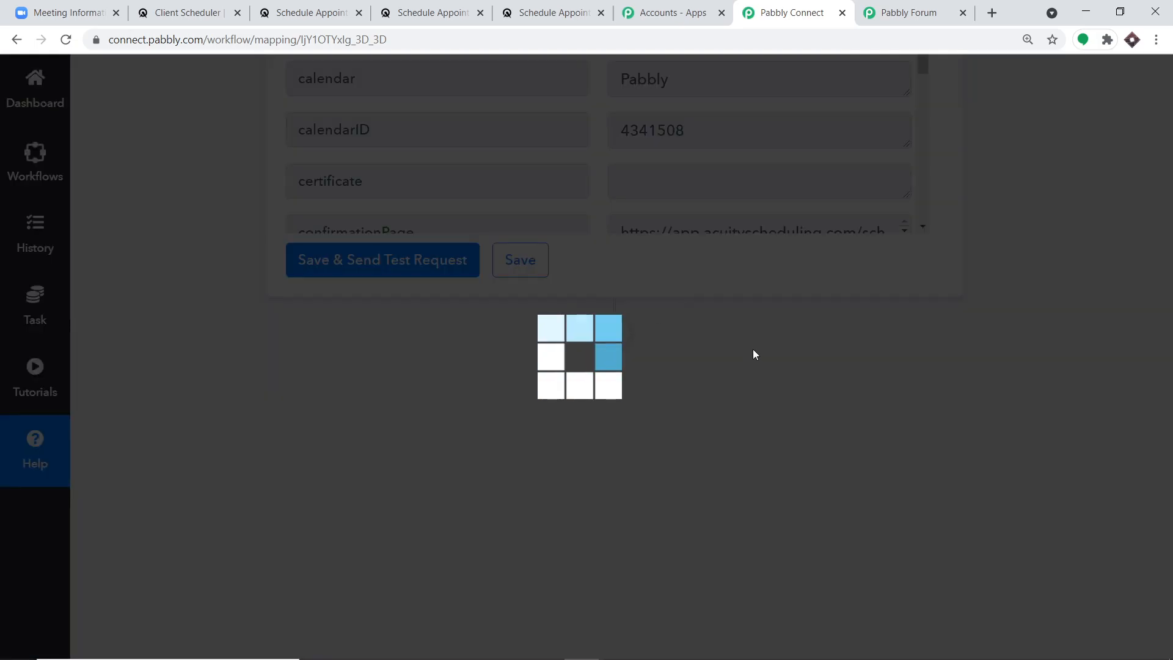
scroll(787, 347, "down", 3)
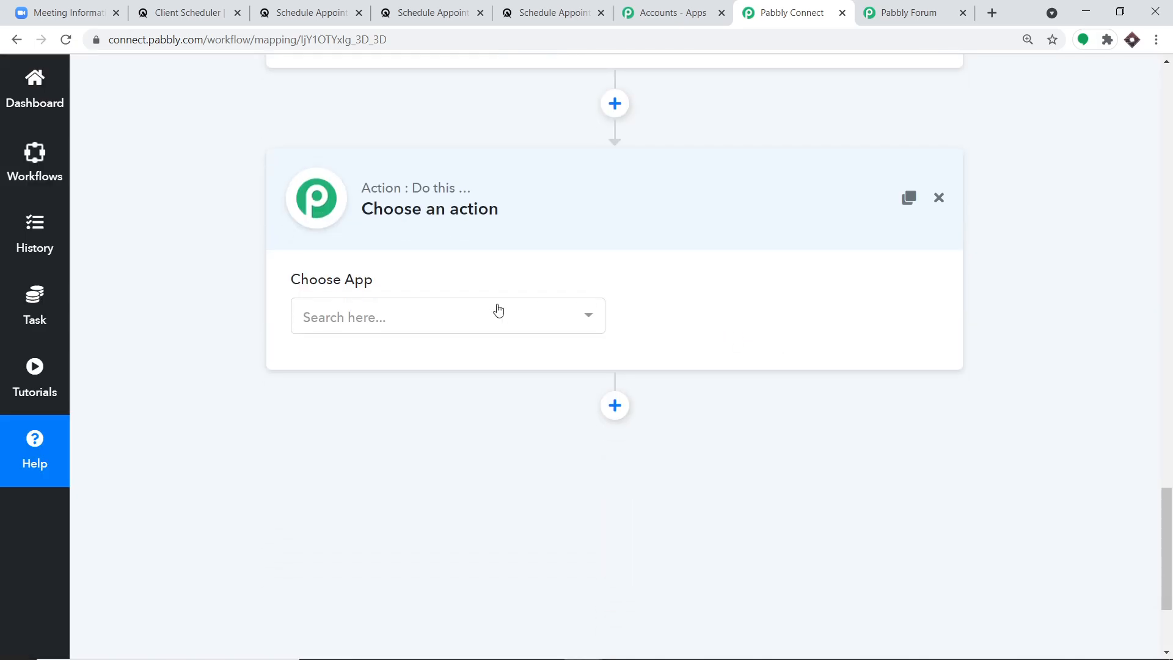
left_click(460, 326)
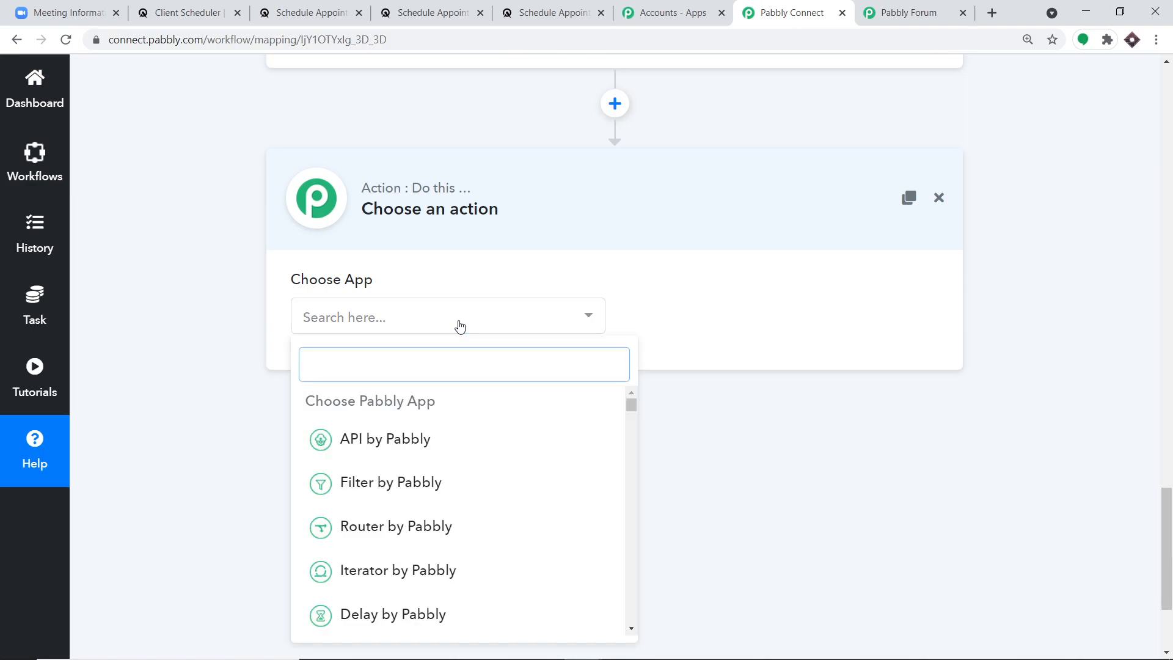
type("m")
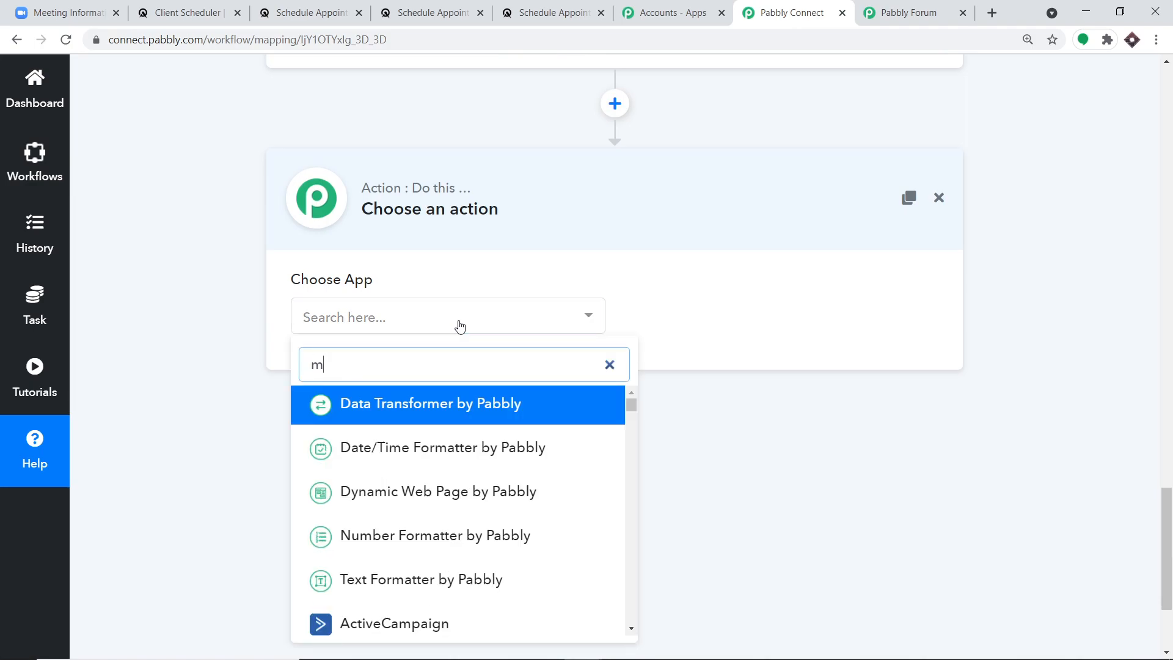
key("BackSpace")
type("zoom")
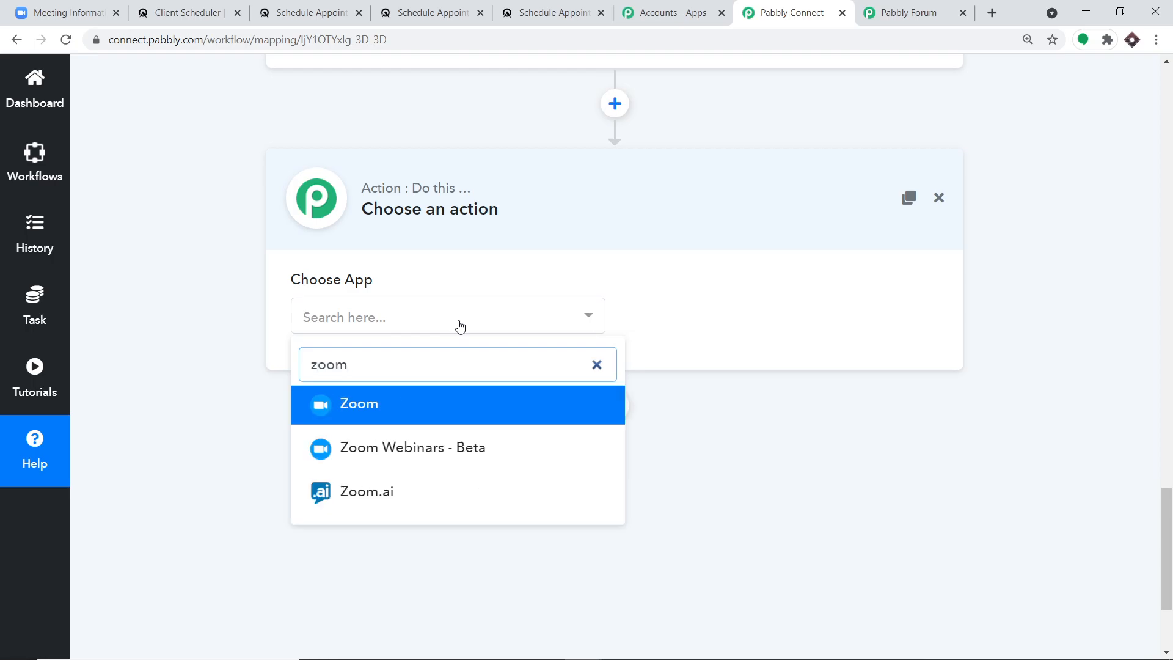
left_click(424, 402)
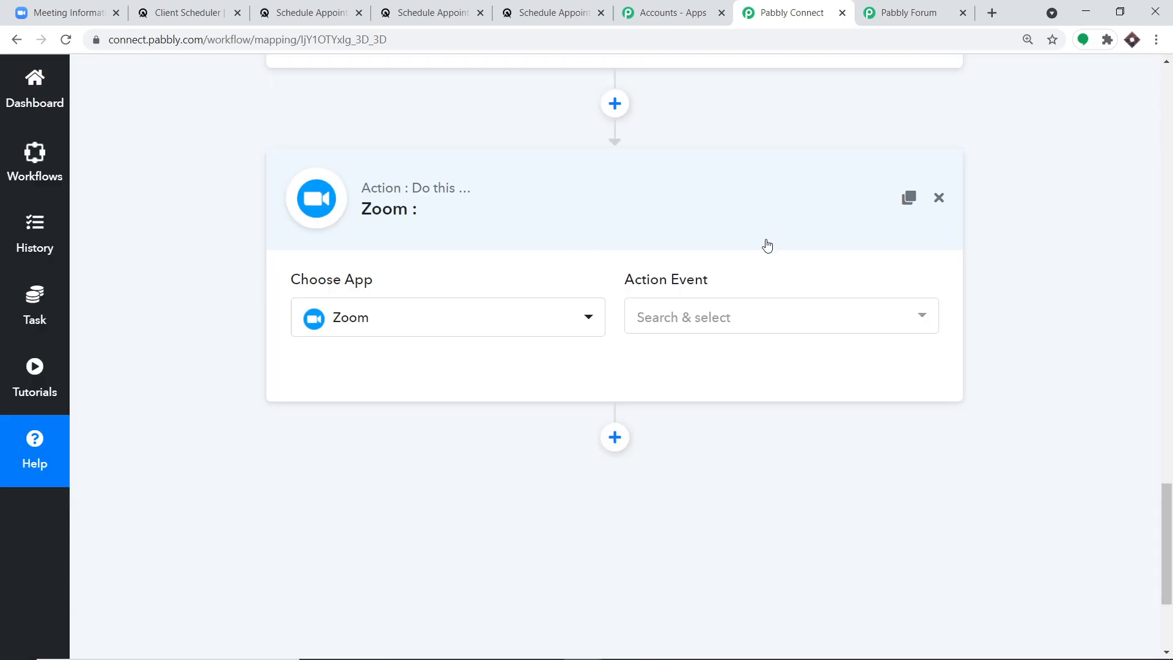
- Set the Zoom action event to Create a Meeting
left_click(711, 324)
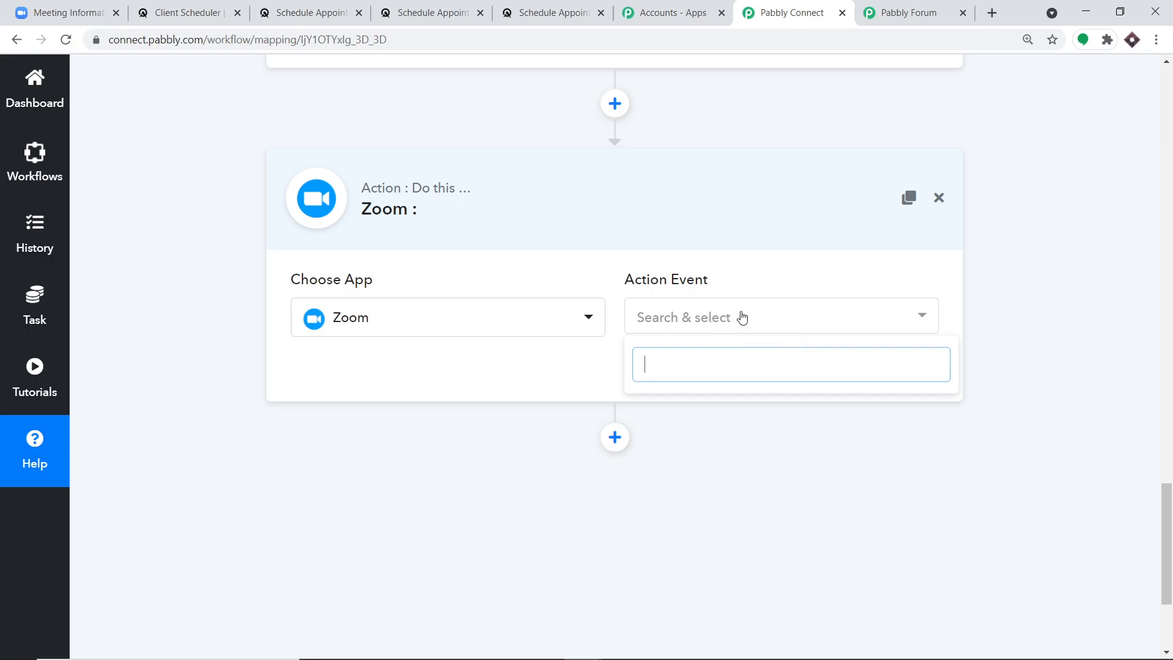
left_click(736, 318)
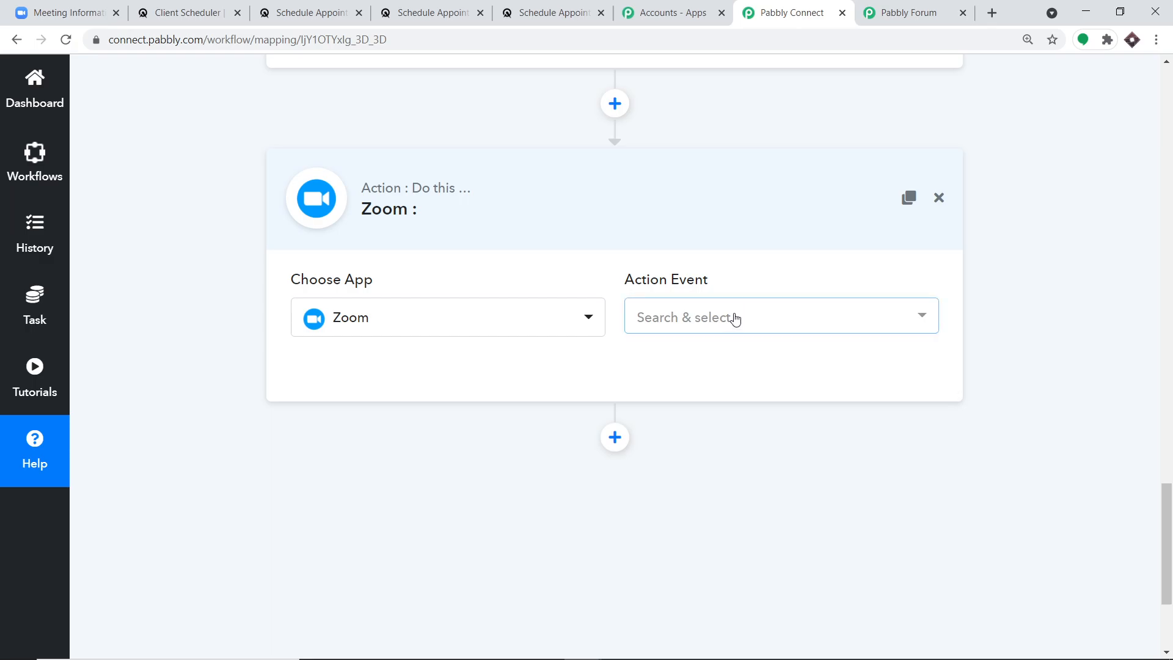
left_click(701, 315)
left_click(692, 401)
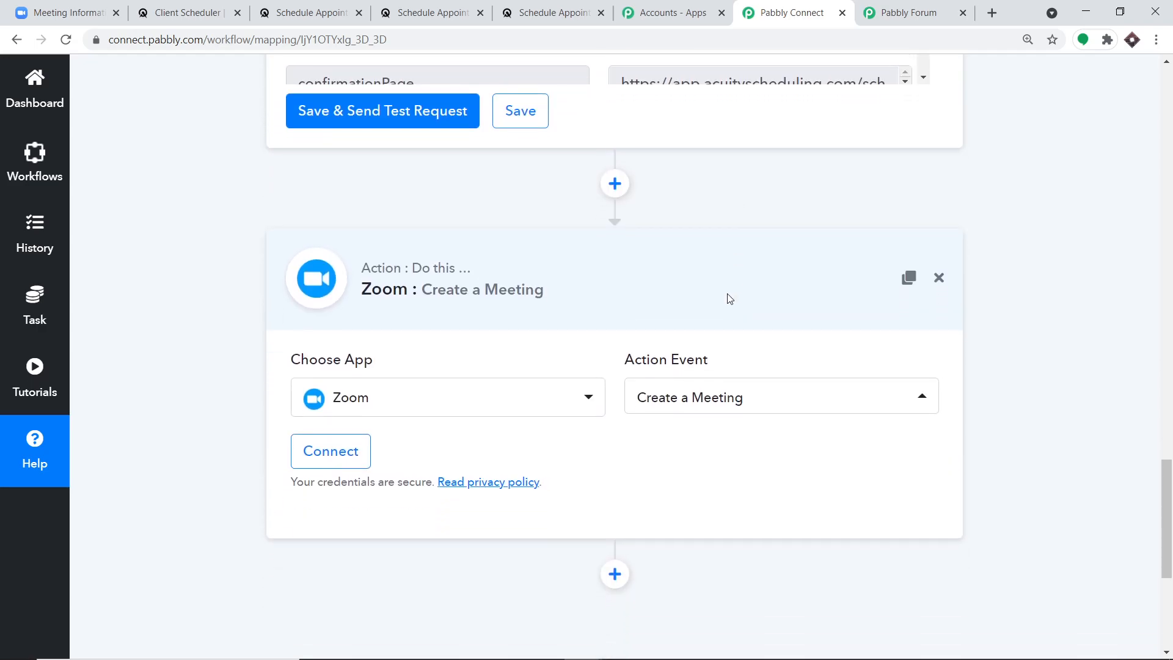
scroll(730, 298, "down", 1)
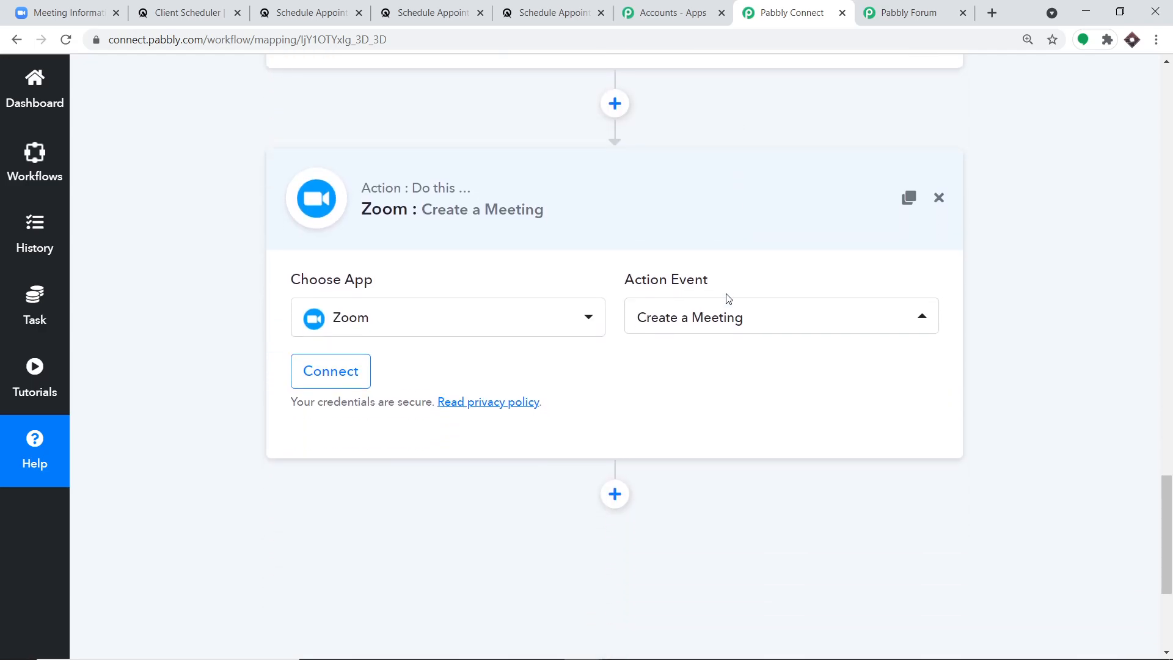
left_click(893, 9)
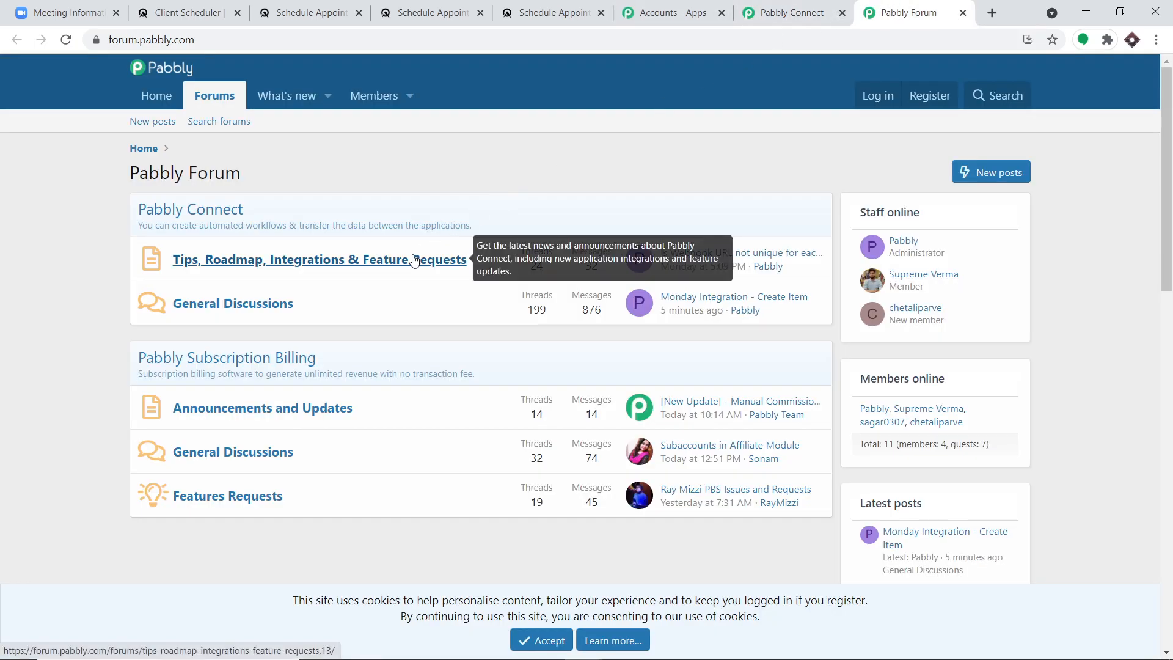
- Connect the Zoom step by authorizing a Zoom account through Connect With Zoom
left_click(786, 7)
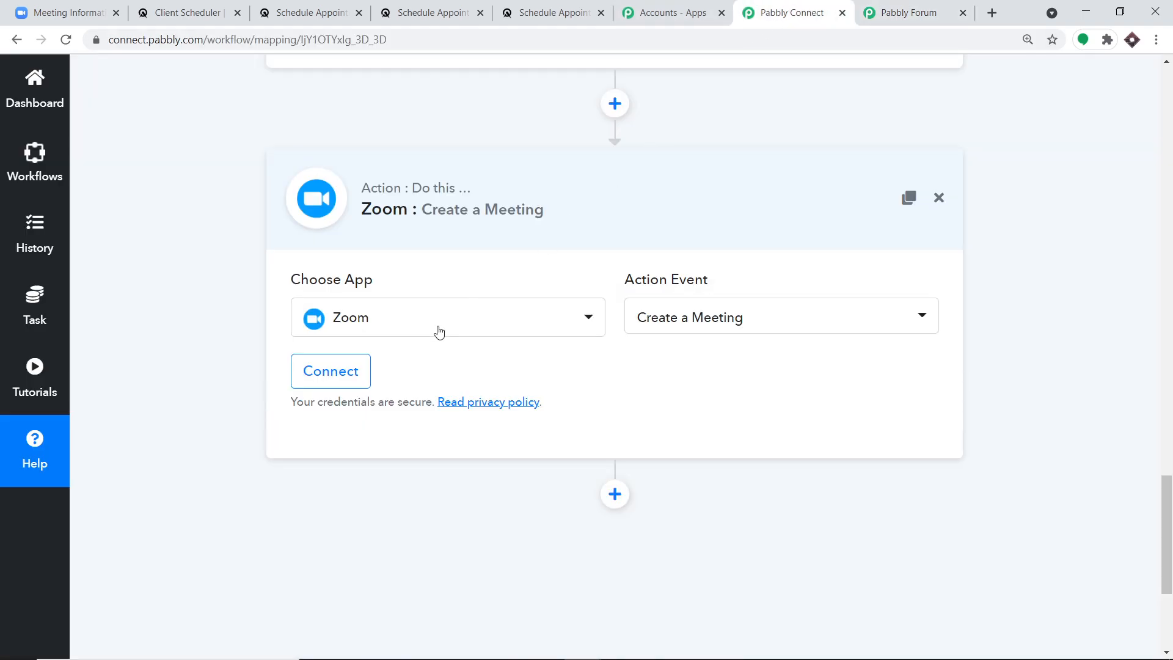
left_click(330, 371)
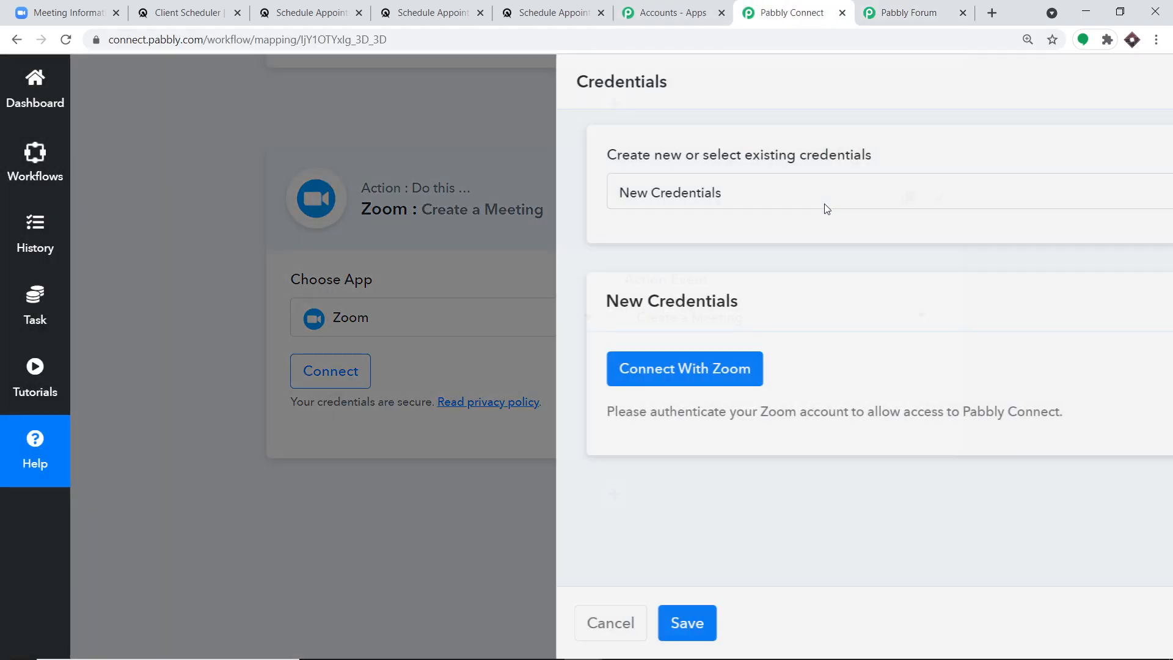
left_click(528, 380)
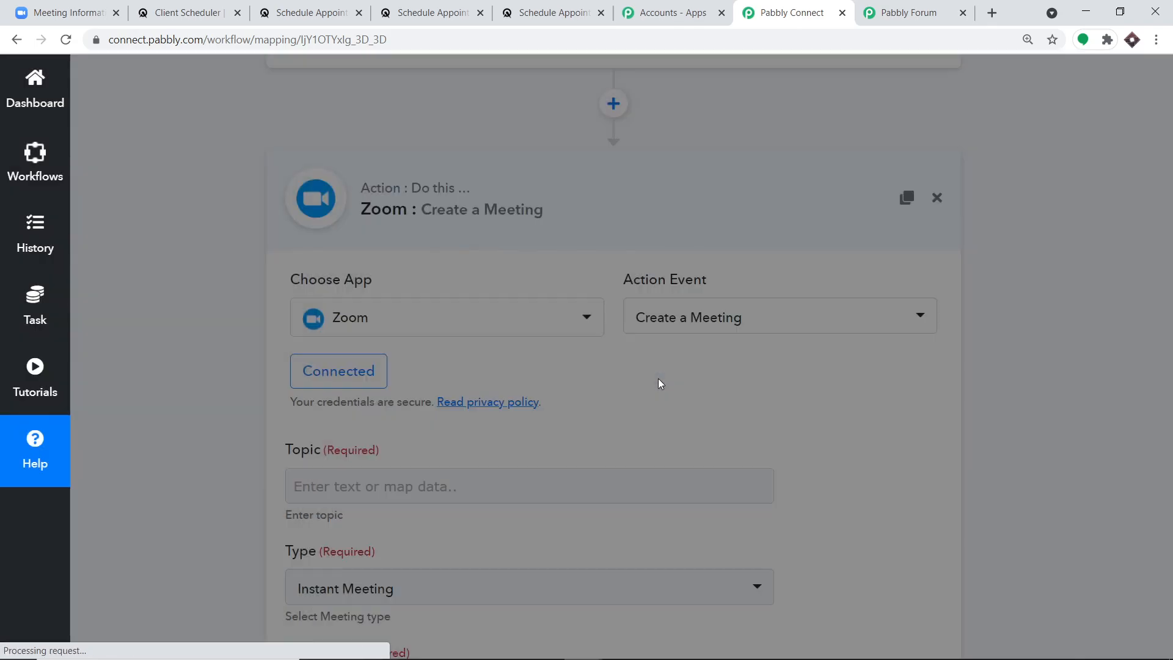
- Enter 'CHEMISTRY DOUBT SOLVING CLASSES' as the Zoom meeting Topic
scroll(654, 385, "down", 3)
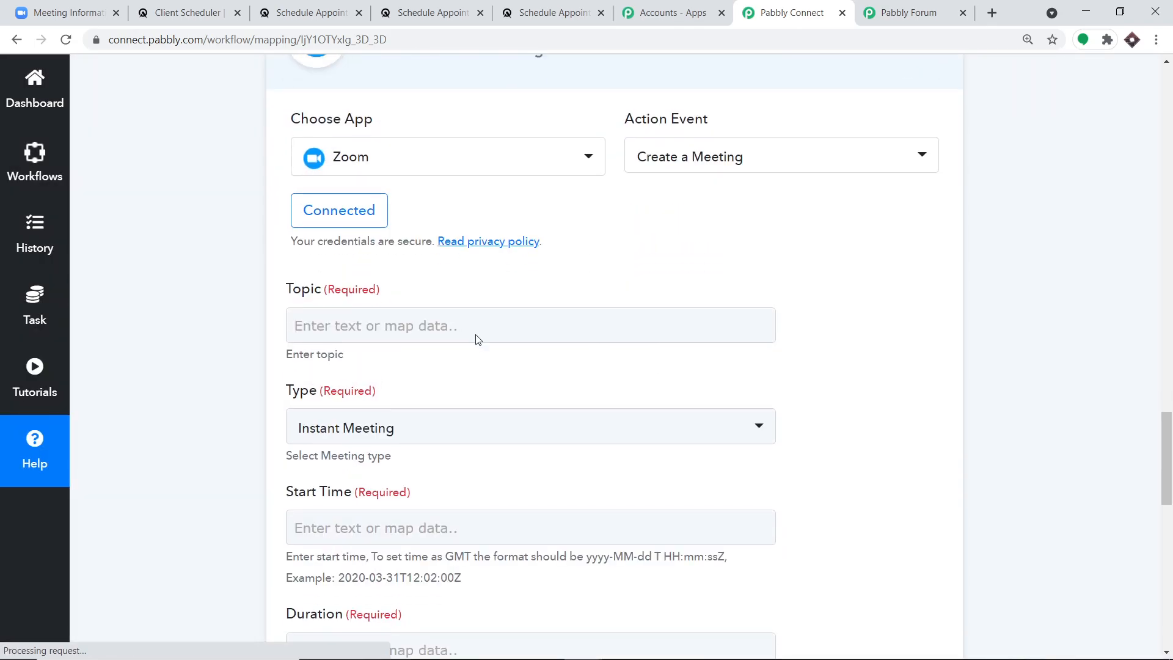
scroll(478, 340, "down", 10)
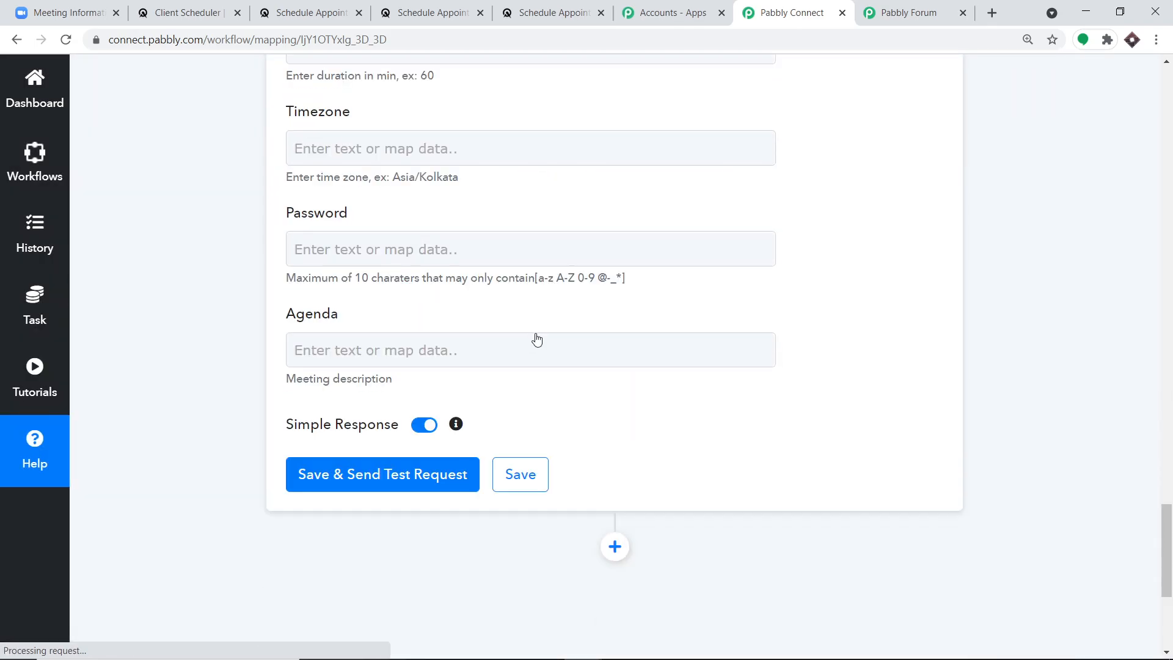
scroll(537, 340, "up", 10)
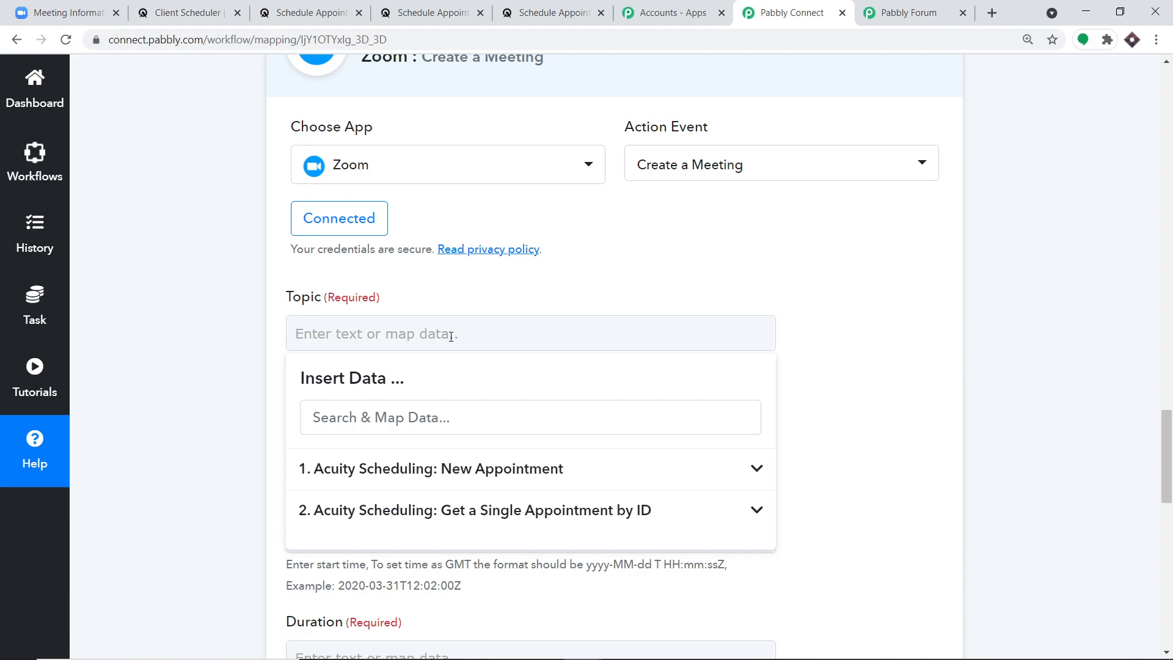
type("CHEMISTRY DOUBT SOLVING CLASSES")
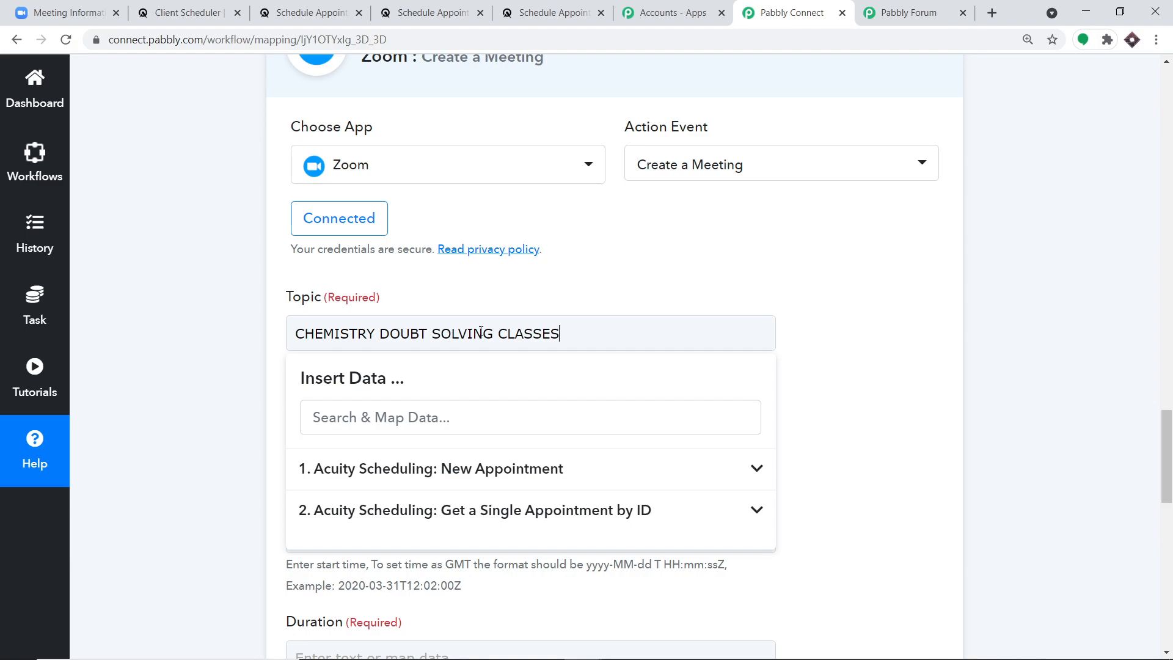
left_click(604, 279)
scroll(609, 281, "down", 3)
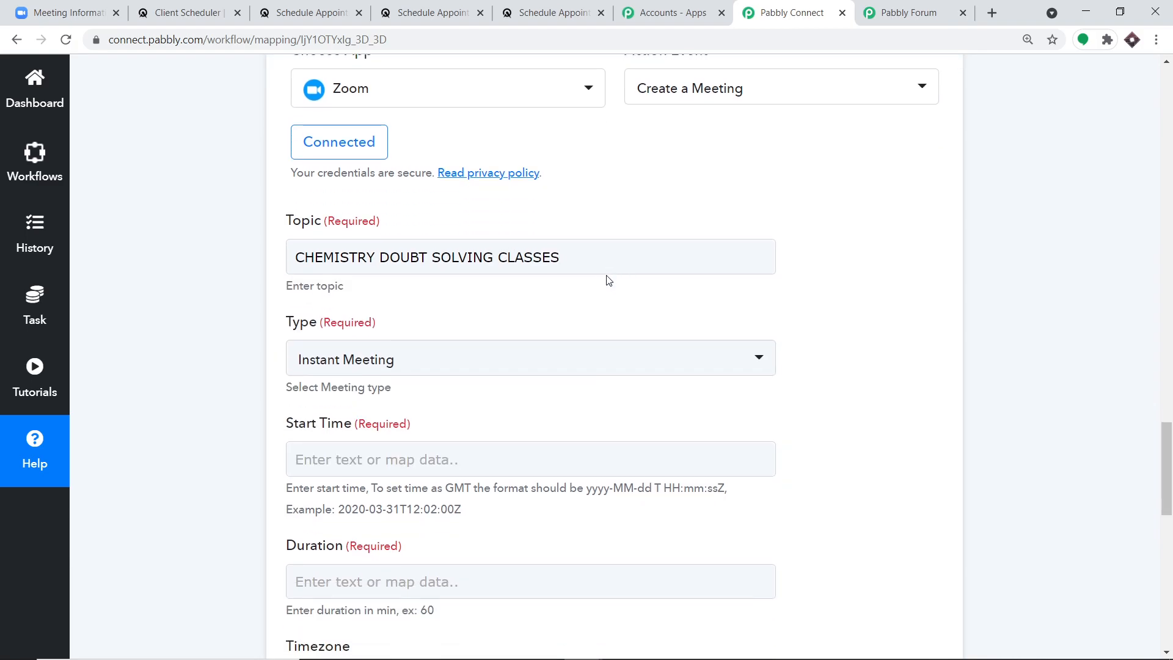
- Make it a Scheduled Meeting with Start Time mapped to the fetched appointment datetime
left_click(456, 284)
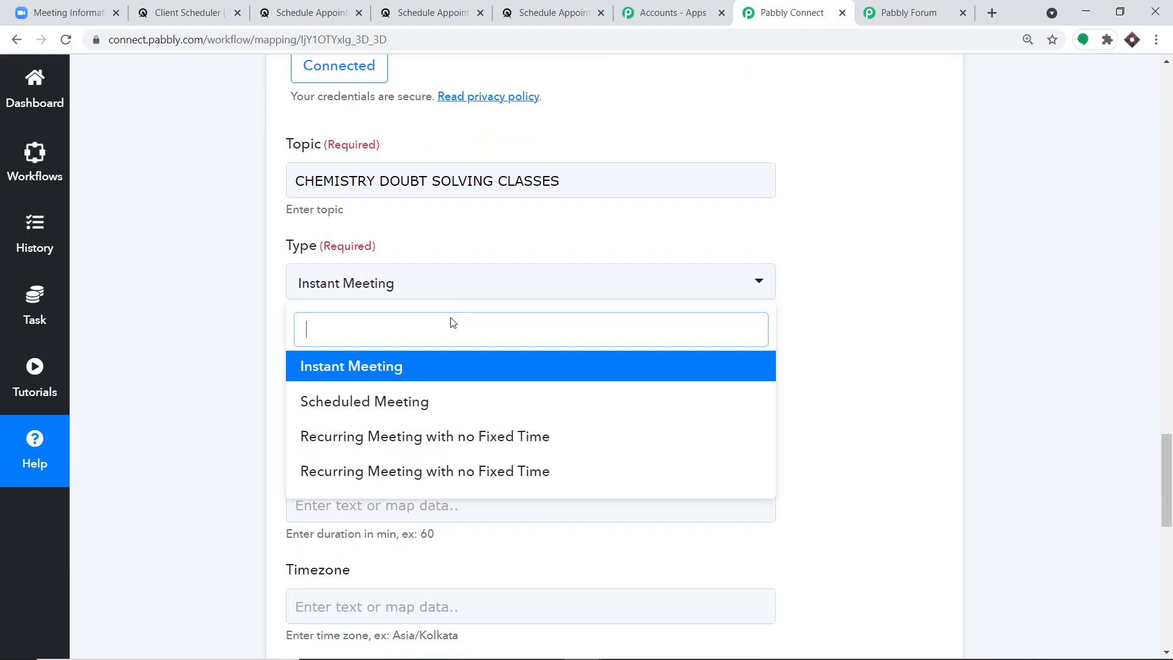
left_click(419, 404)
scroll(666, 277, "down", 3)
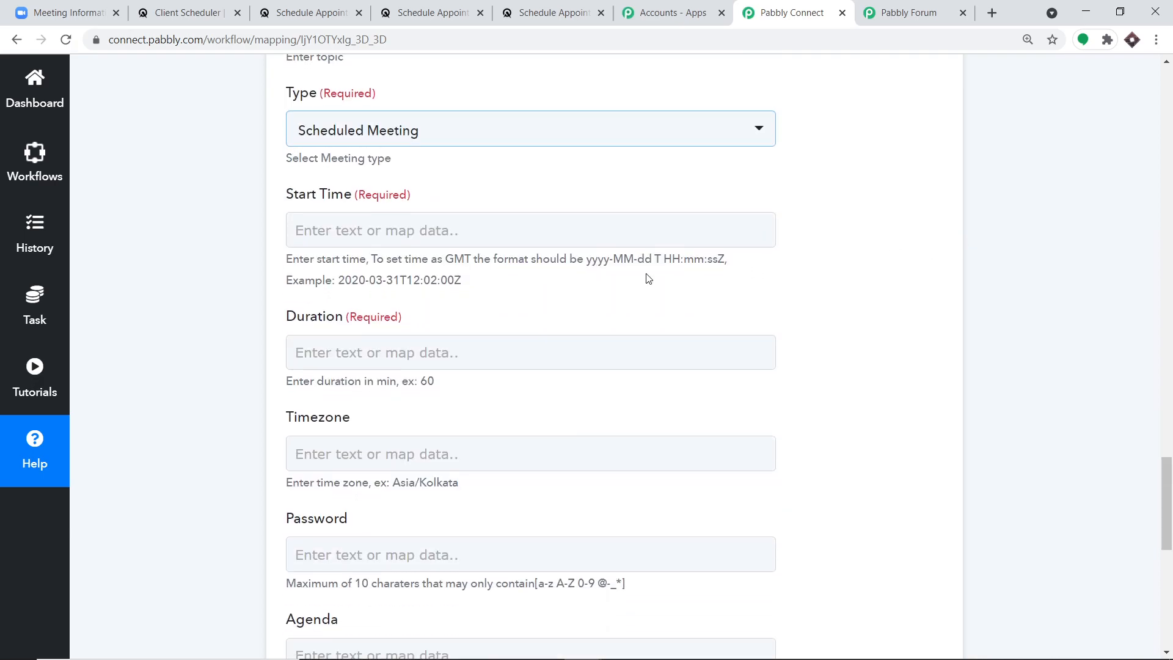
left_click(532, 230)
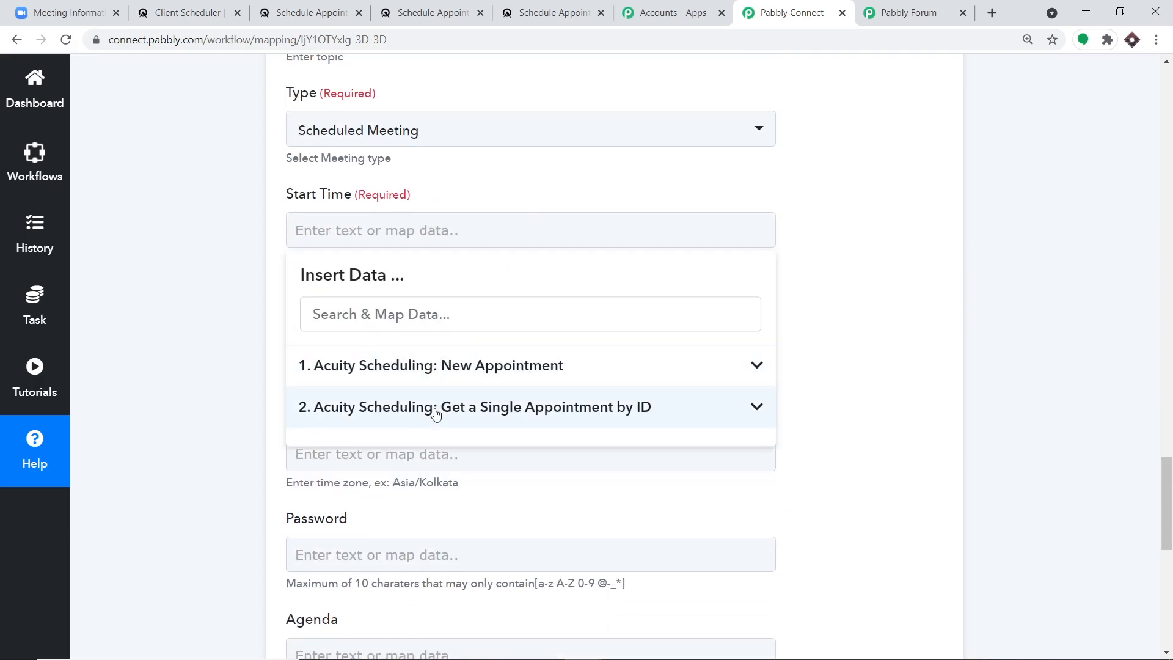
left_click(478, 416)
scroll(531, 471, "down", 5)
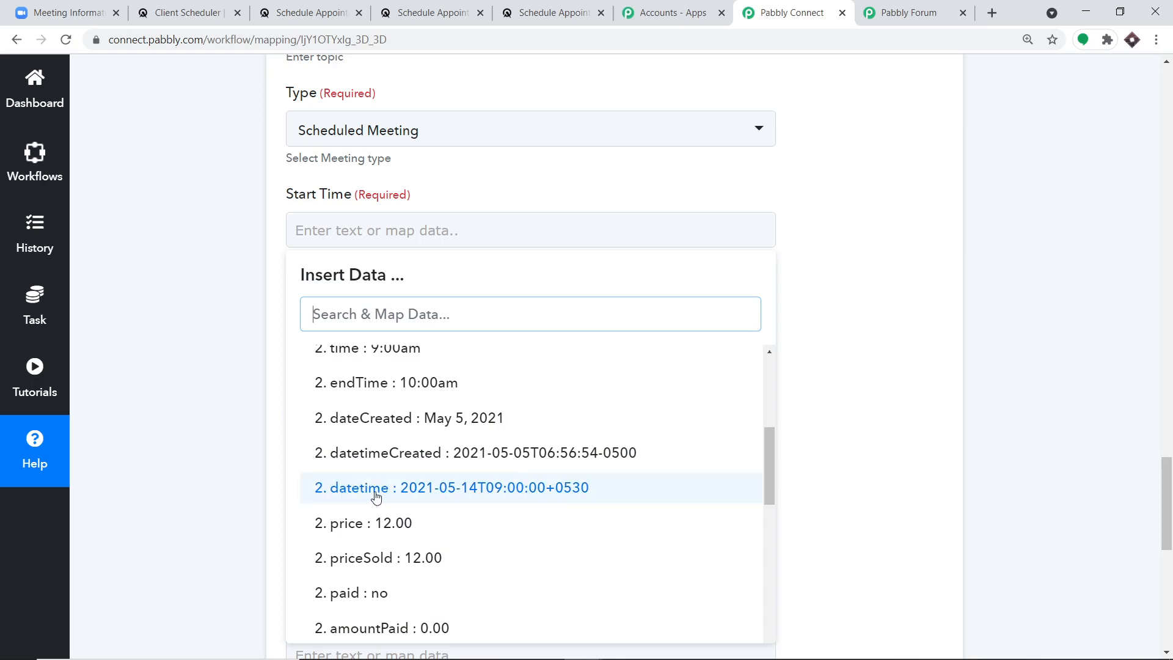
left_click(478, 489)
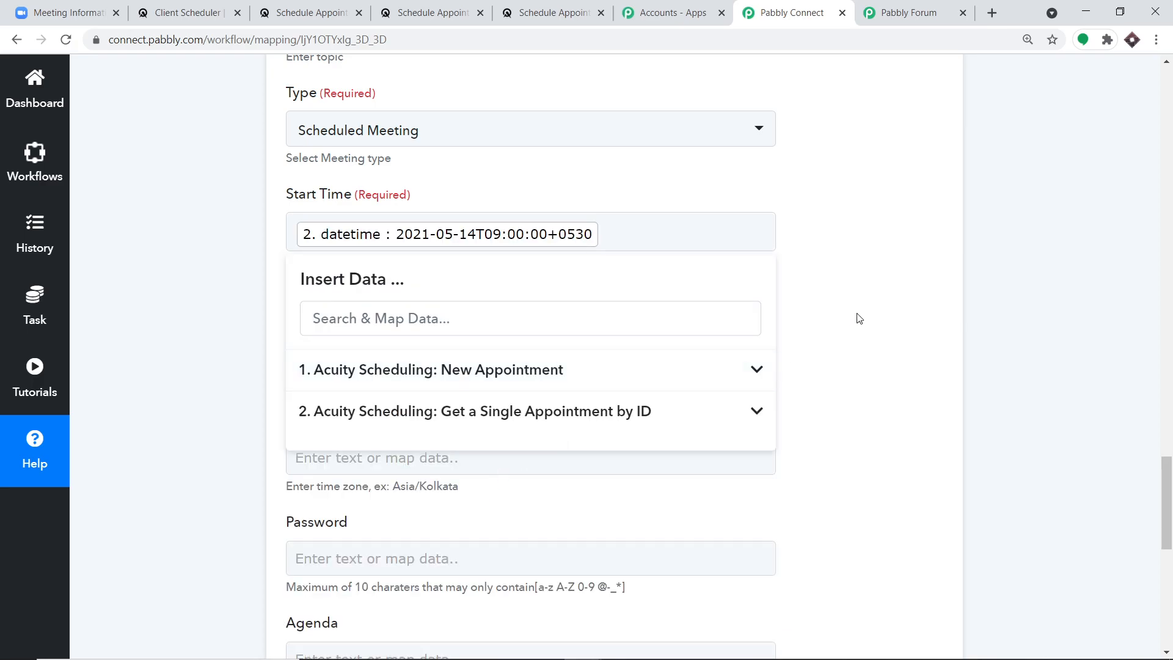
scroll(856, 317, "down", 1)
left_click(837, 247)
left_click(499, 171)
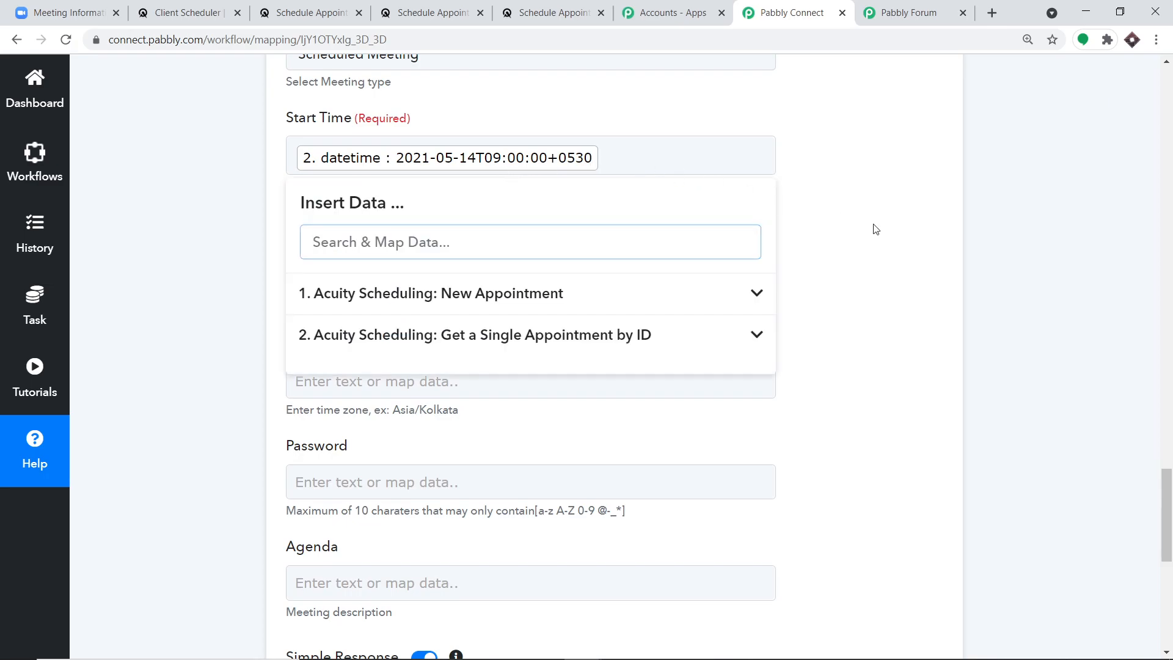
left_click(910, 217)
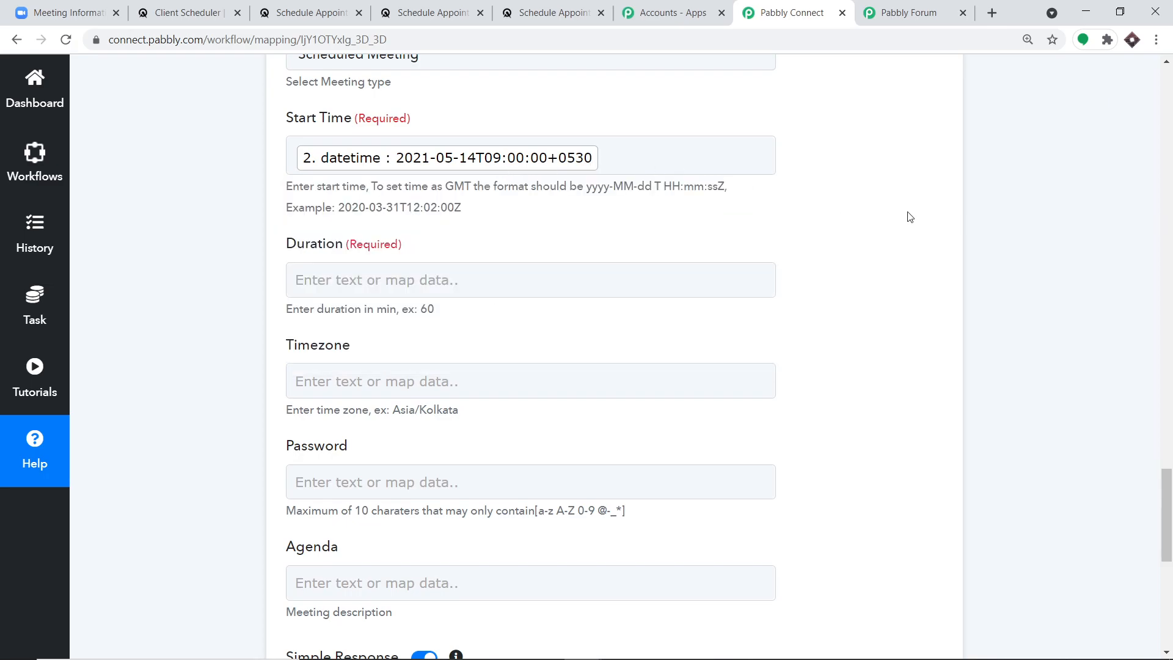
- Map the appointment lookup's duration 60 into the Duration field
left_click(440, 287)
left_click(420, 457)
scroll(548, 485, "down", 5)
scroll(543, 493, "down", 5)
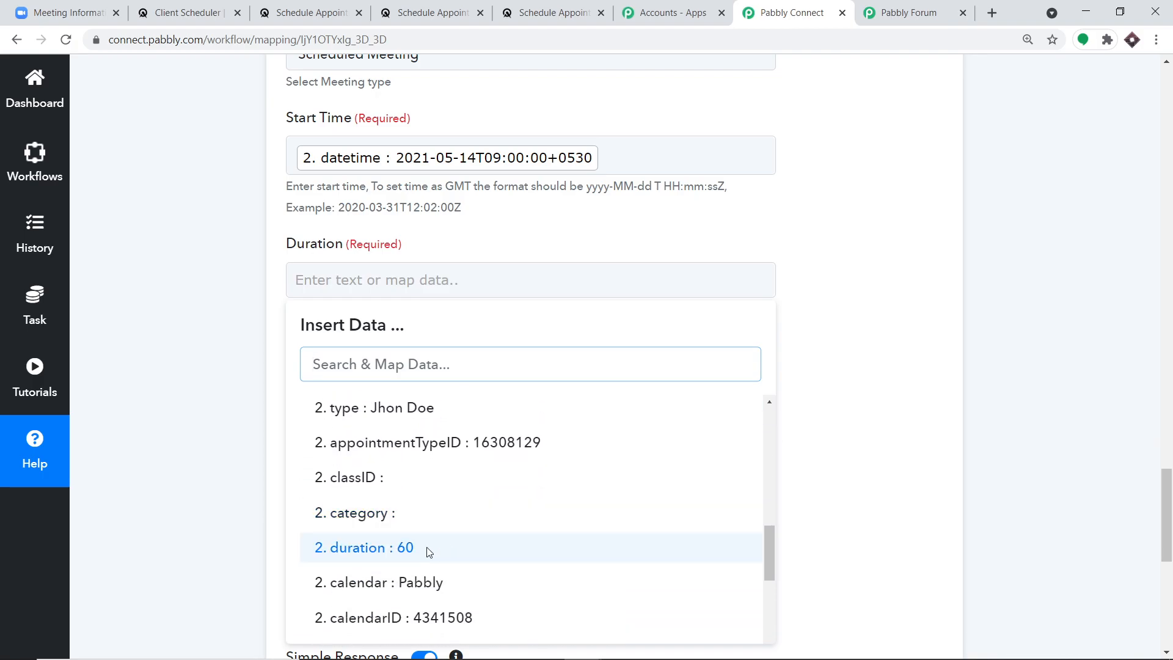
left_click(428, 548)
left_click(894, 293)
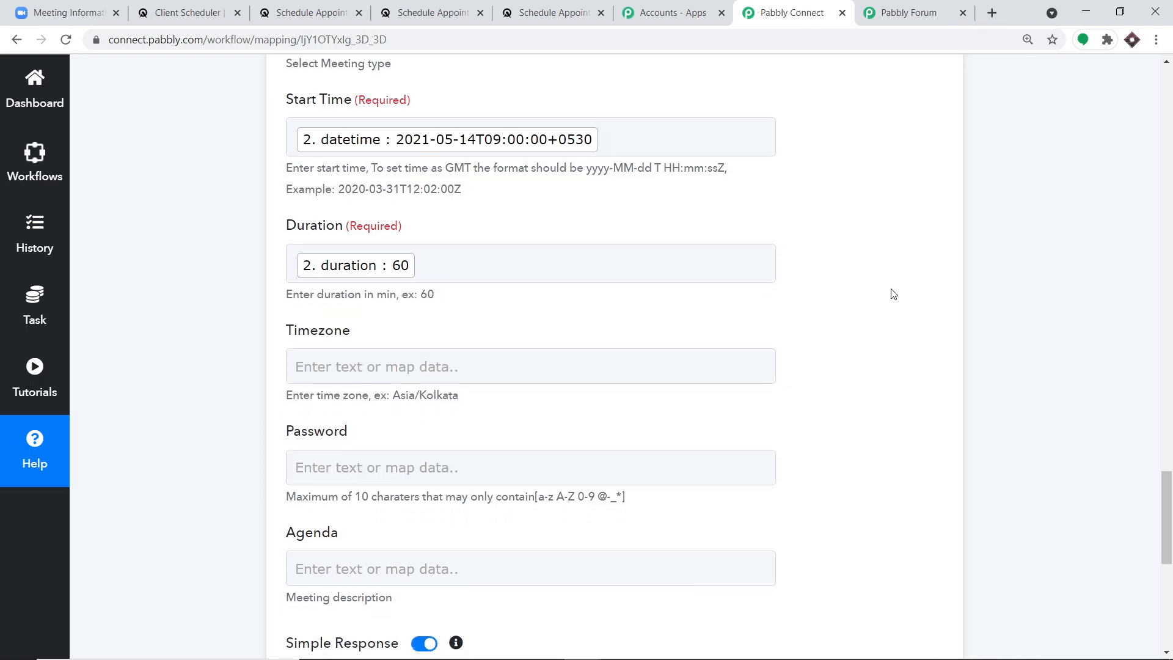
- Copy the example Asia/Kolkata and paste it into the Timezone field
scroll(893, 293, "down", 2)
left_click_drag(455, 264, 396, 265)
right_click(397, 265)
left_click(403, 269)
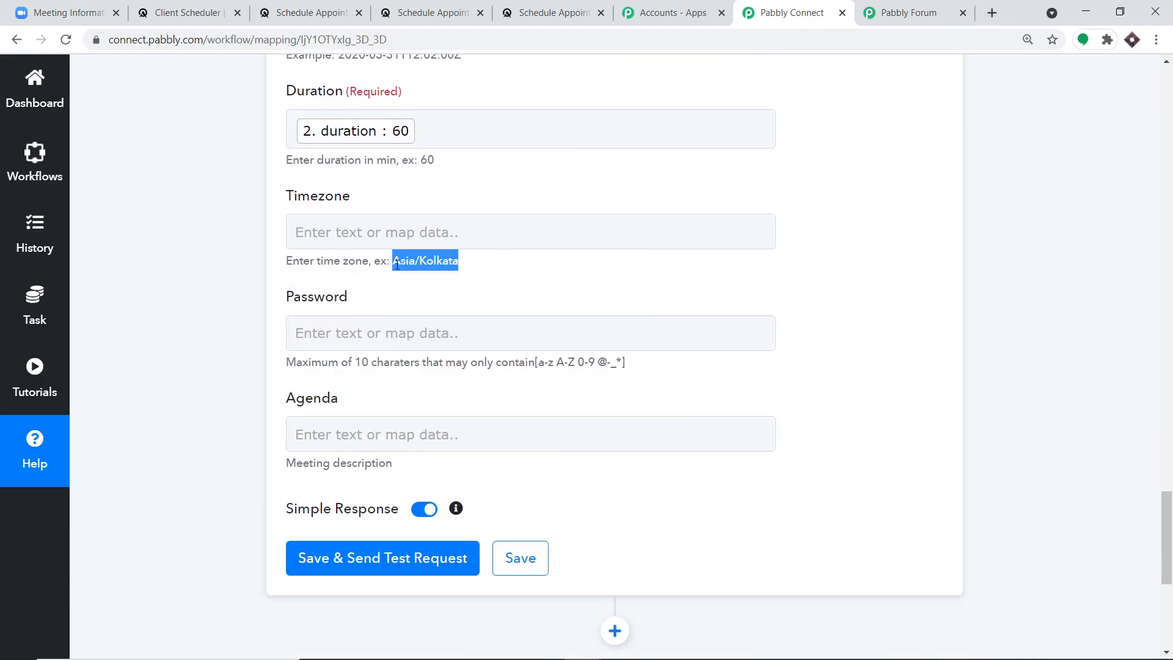
right_click(359, 232)
left_click(412, 349)
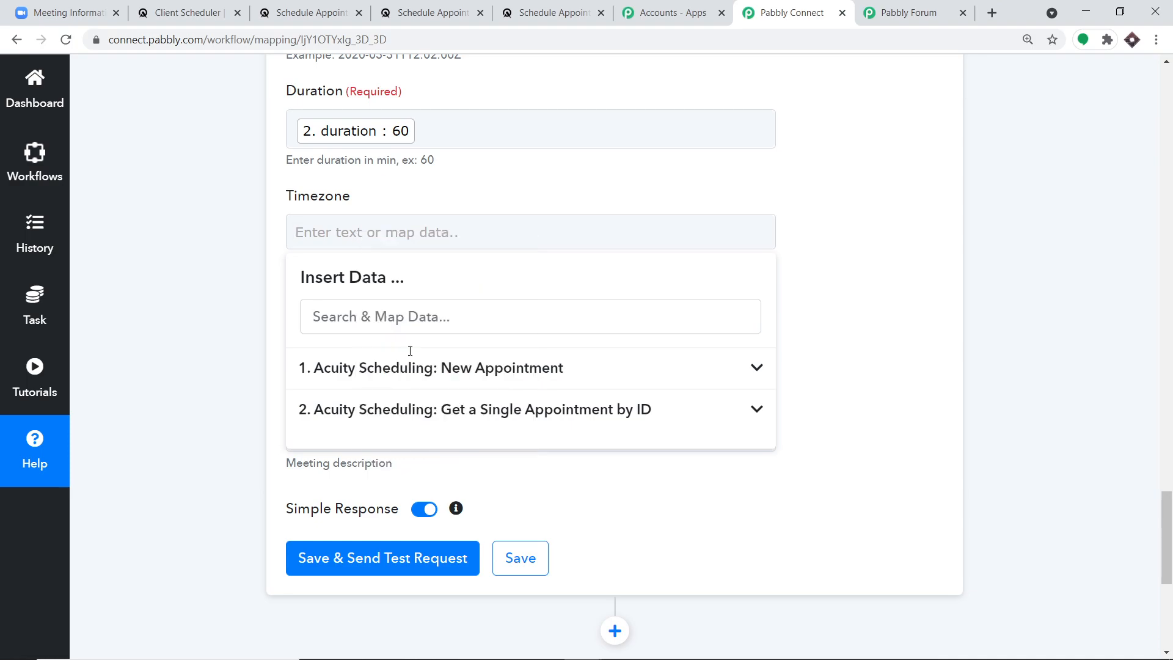
left_click(882, 150)
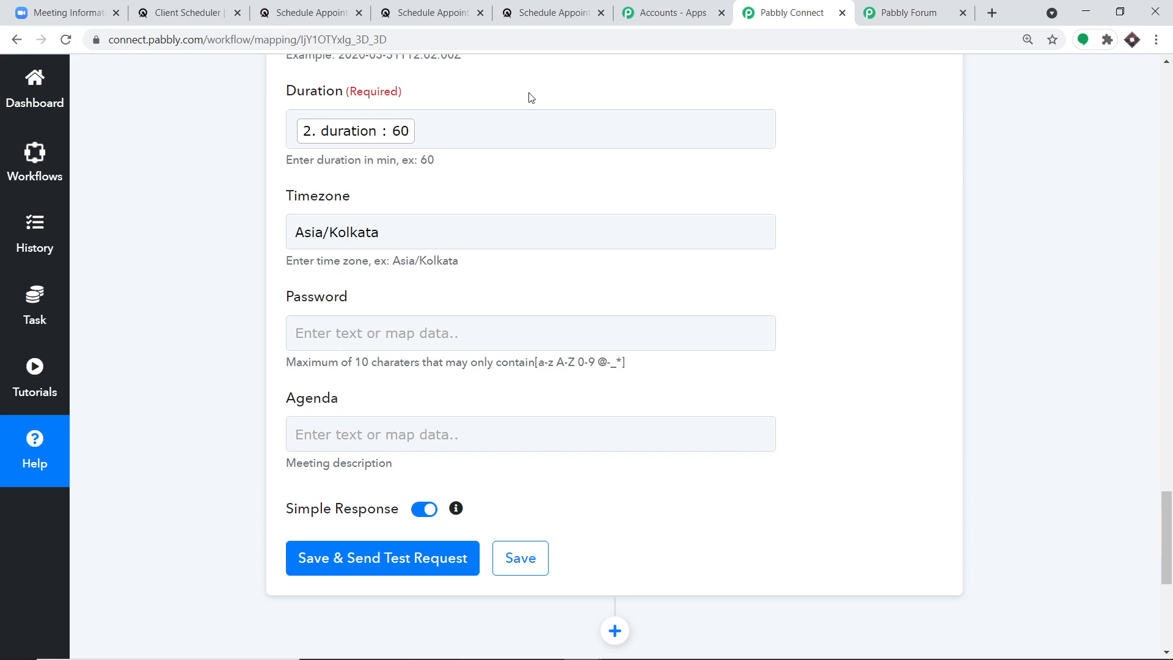
scroll(531, 259, "down", 1)
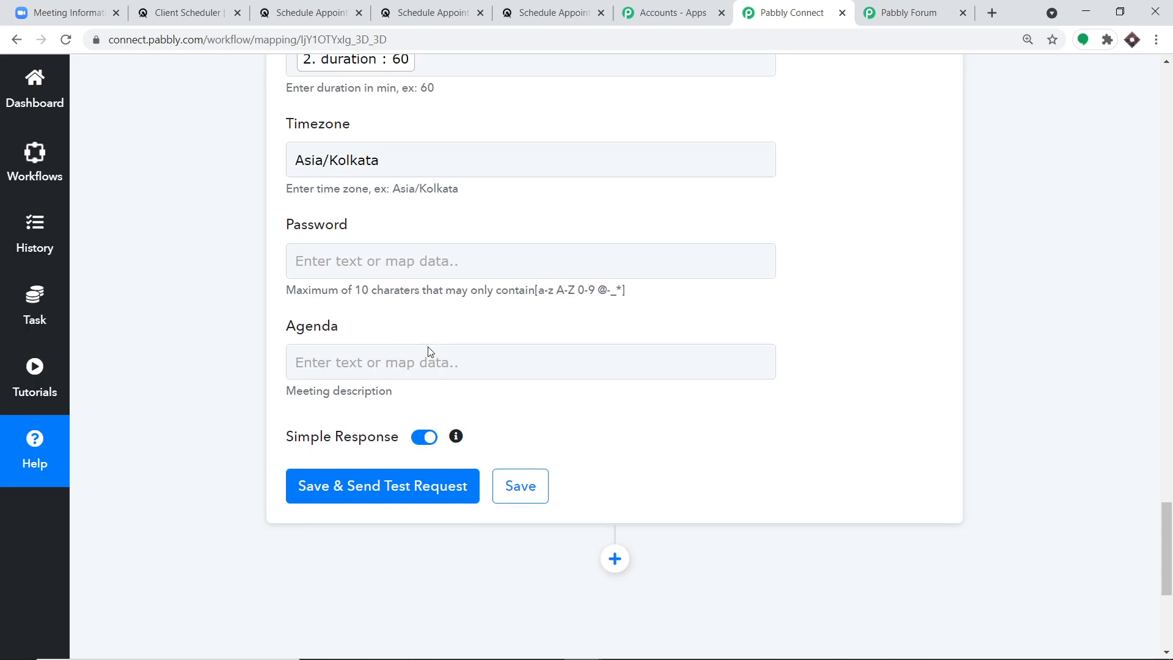
scroll(430, 342, "up", 6)
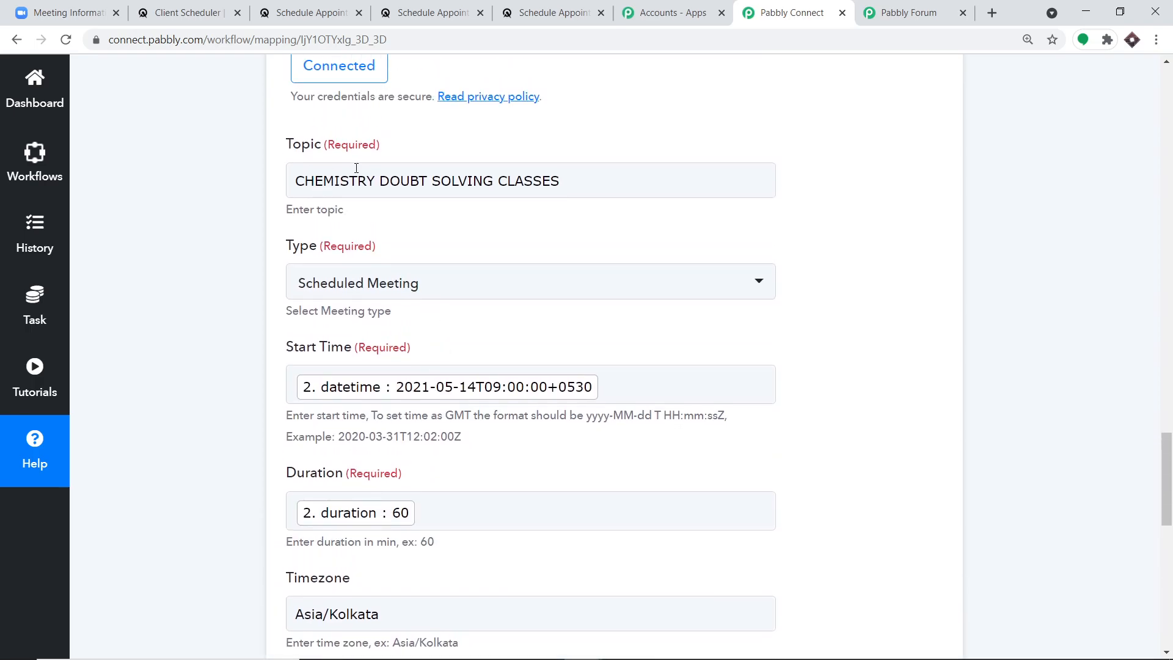
scroll(372, 190, "down", 5)
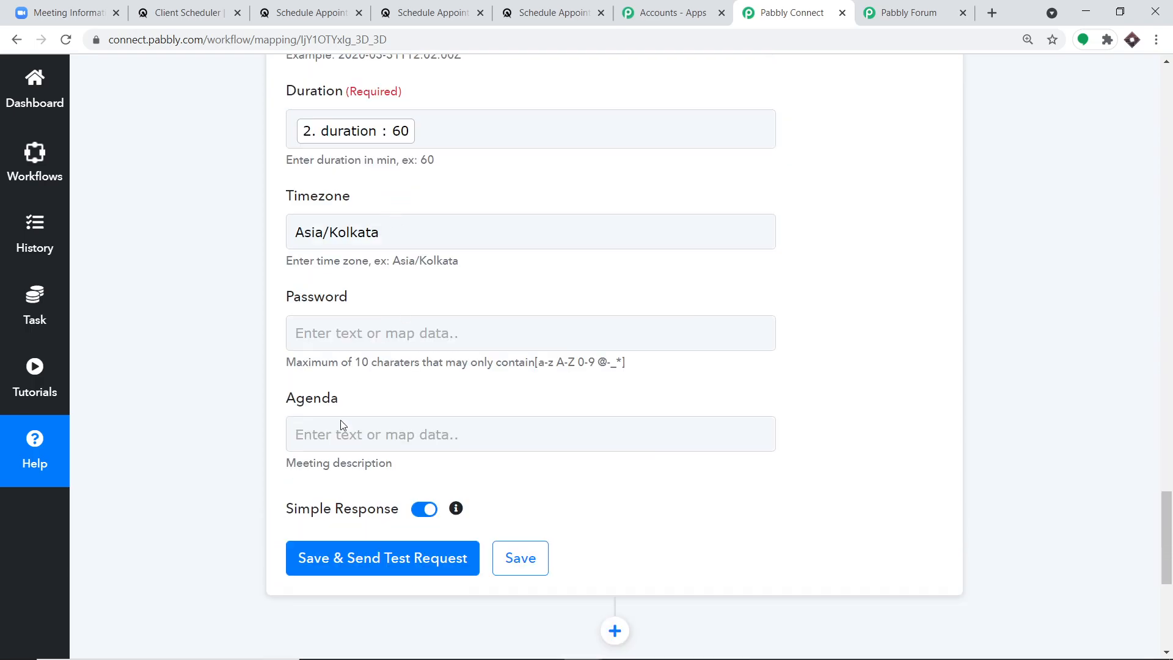
- Map the appointment lookup's formsText into Agenda, then save and send the test request
left_click(340, 431)
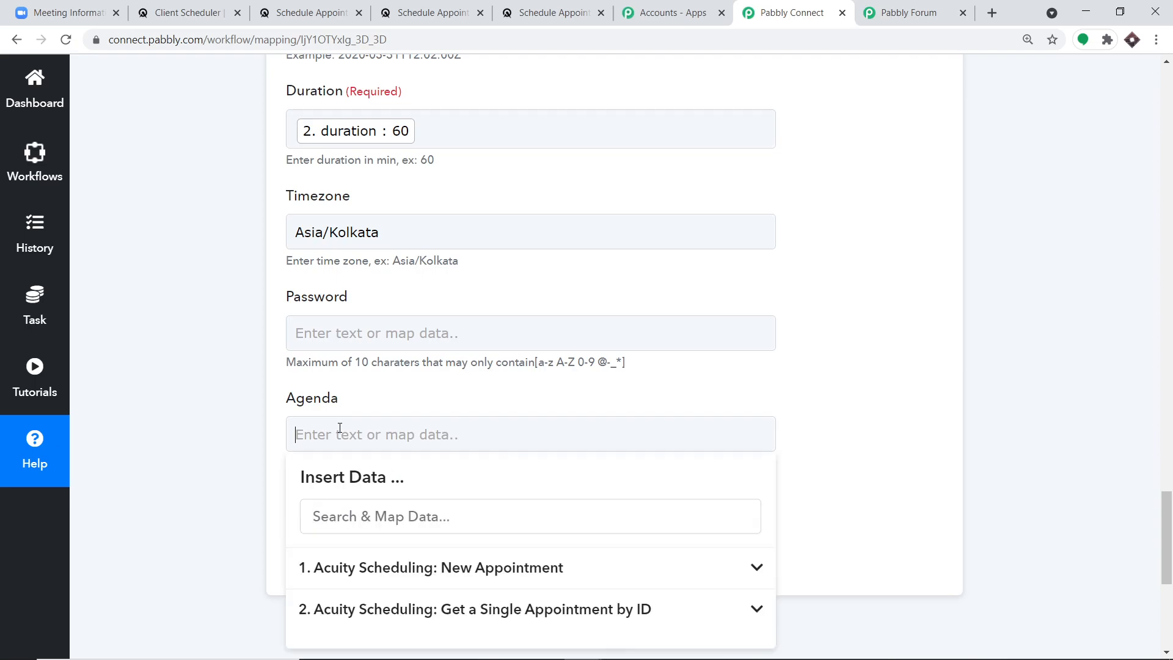
scroll(387, 411, "down", 3)
left_click(436, 383)
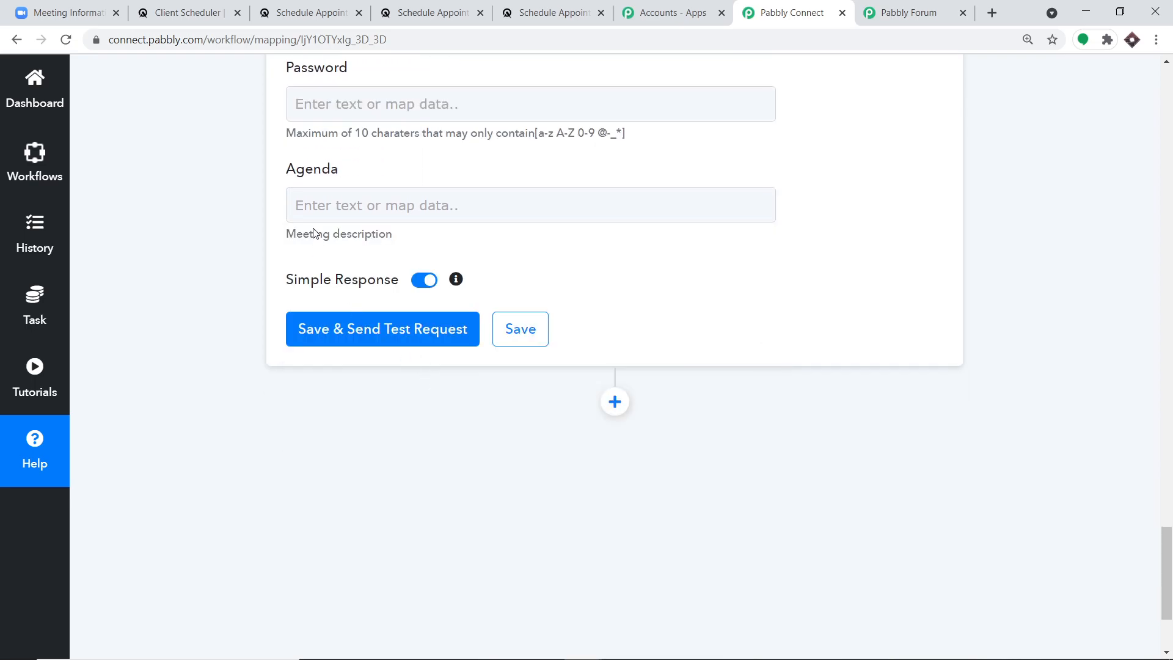
left_click(320, 211)
left_click(353, 384)
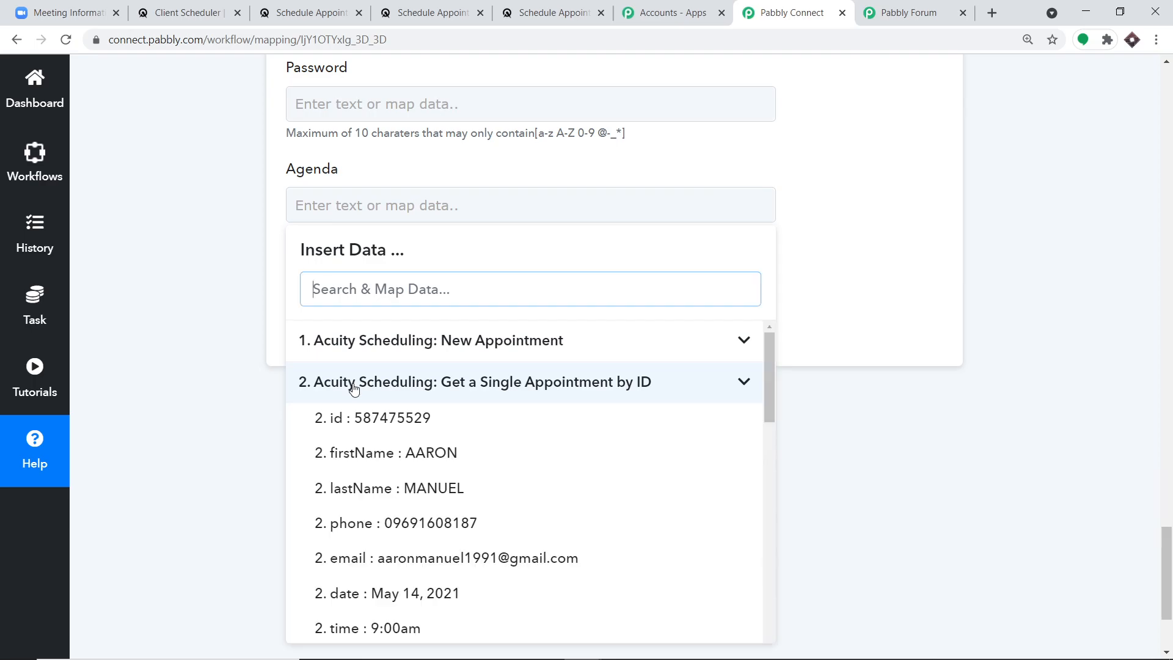
scroll(451, 408, "down", 14)
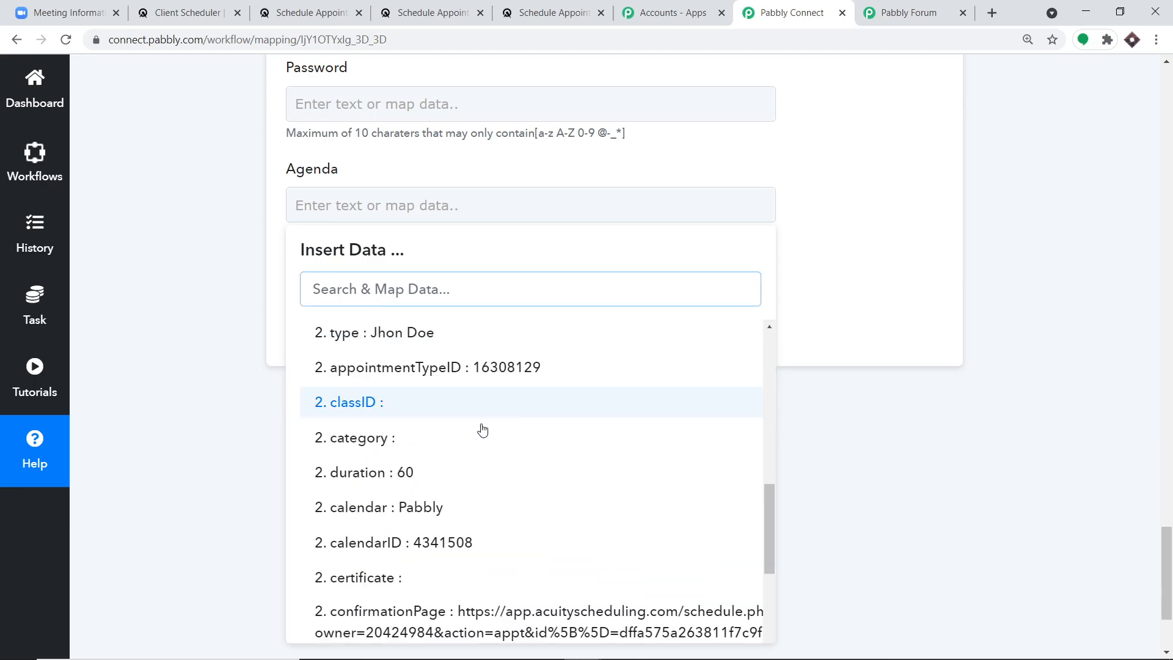
scroll(484, 436, "down", 3)
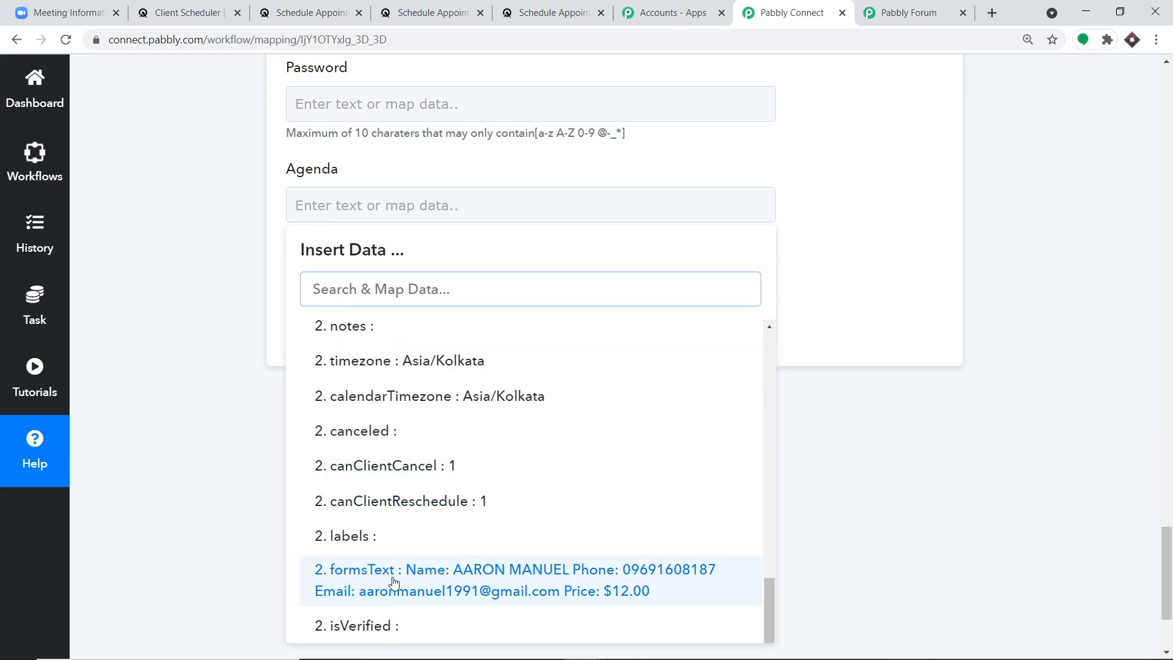
left_click(394, 582)
left_click(666, 229)
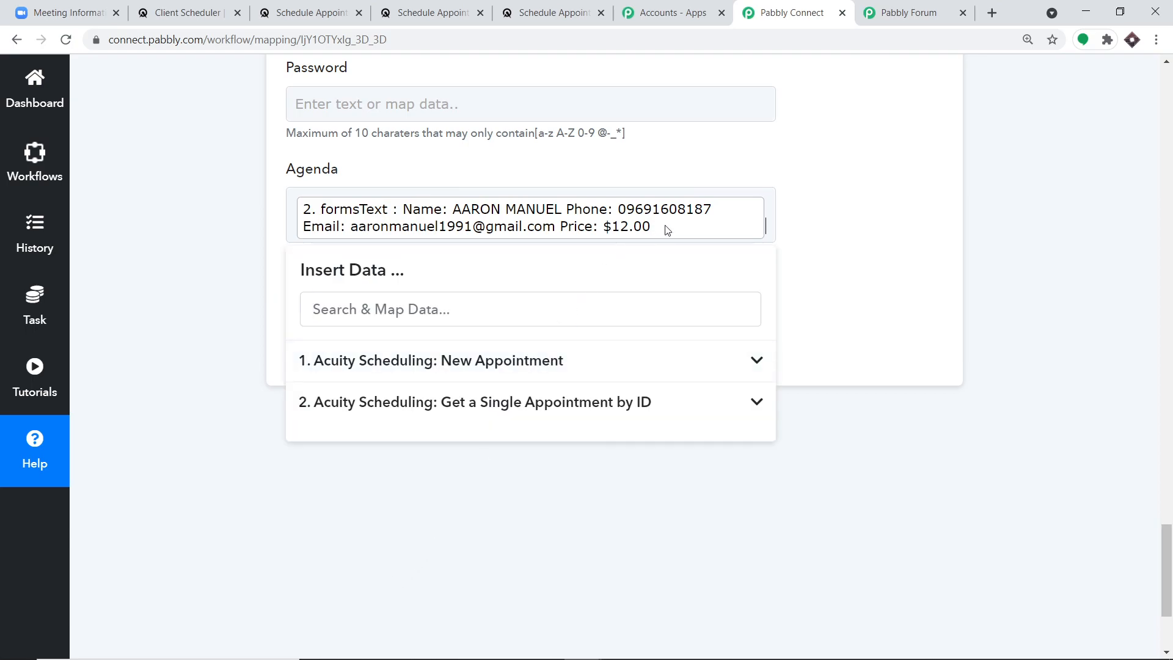
left_click(842, 193)
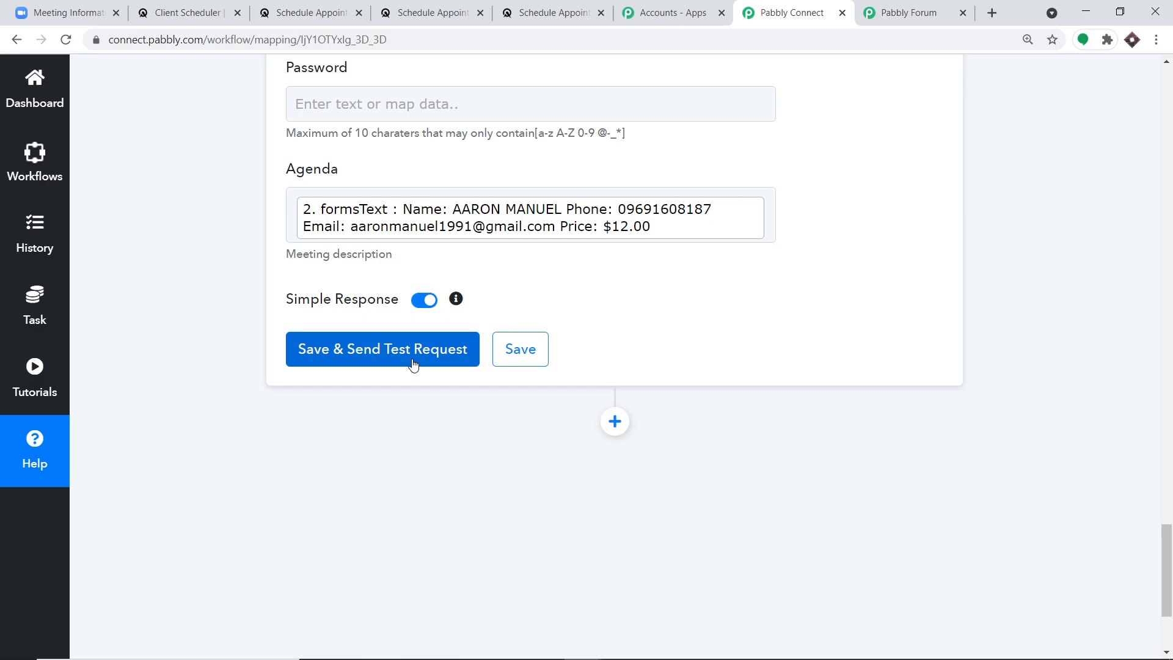
left_click(350, 360)
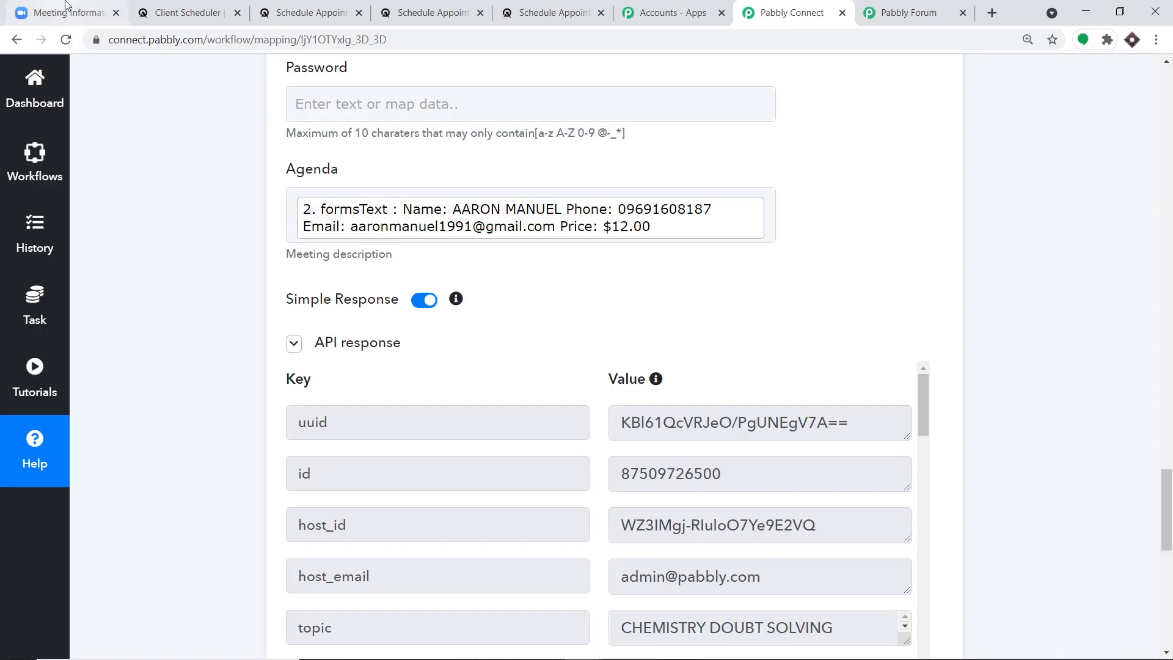
- Find the Fri May 14 CHEMISTRY DOUBT SOLVING CLASSES meeting in Zoom's meeting list and open it
left_click(69, 7)
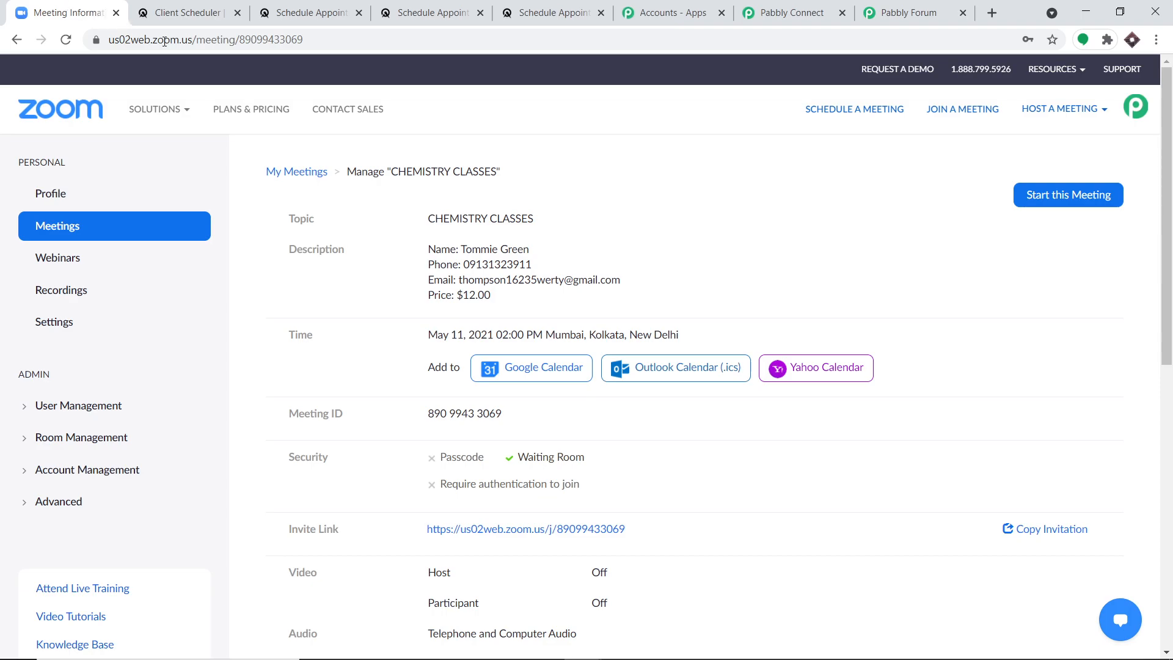
left_click(17, 41)
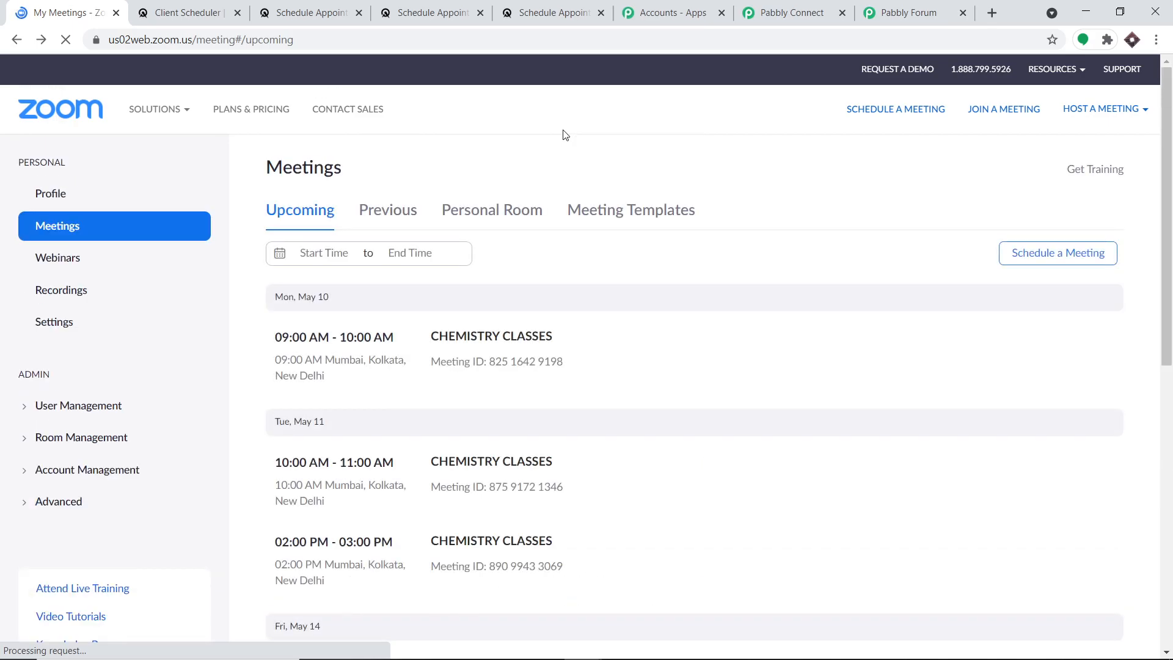
scroll(573, 145, "down", 5)
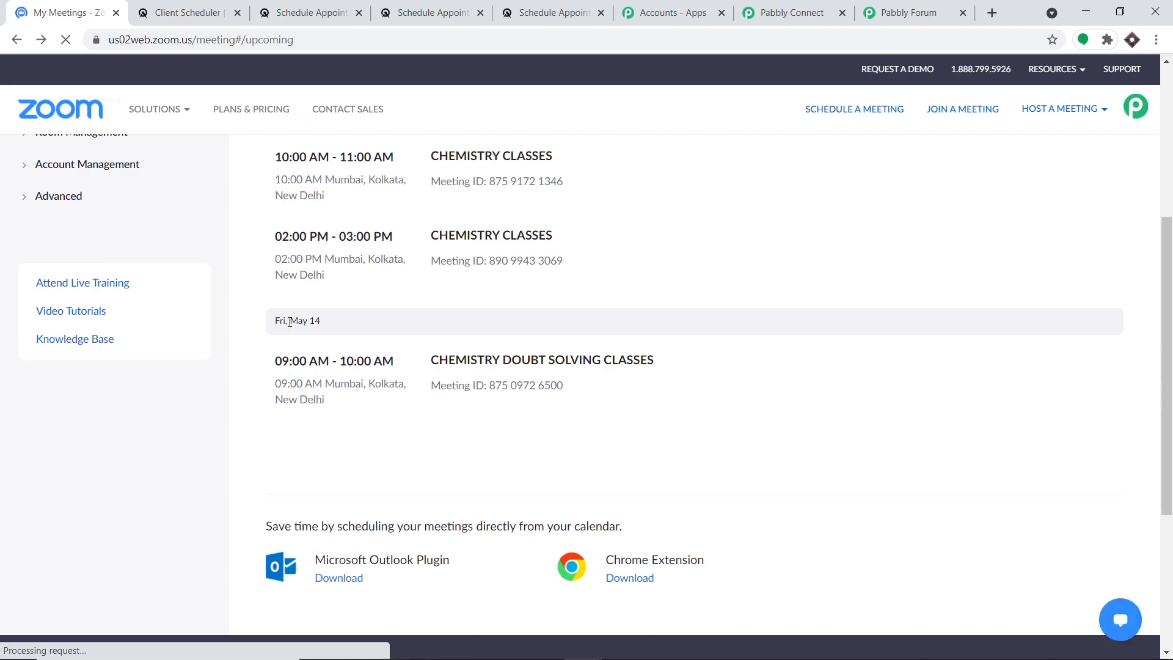
left_click(461, 366)
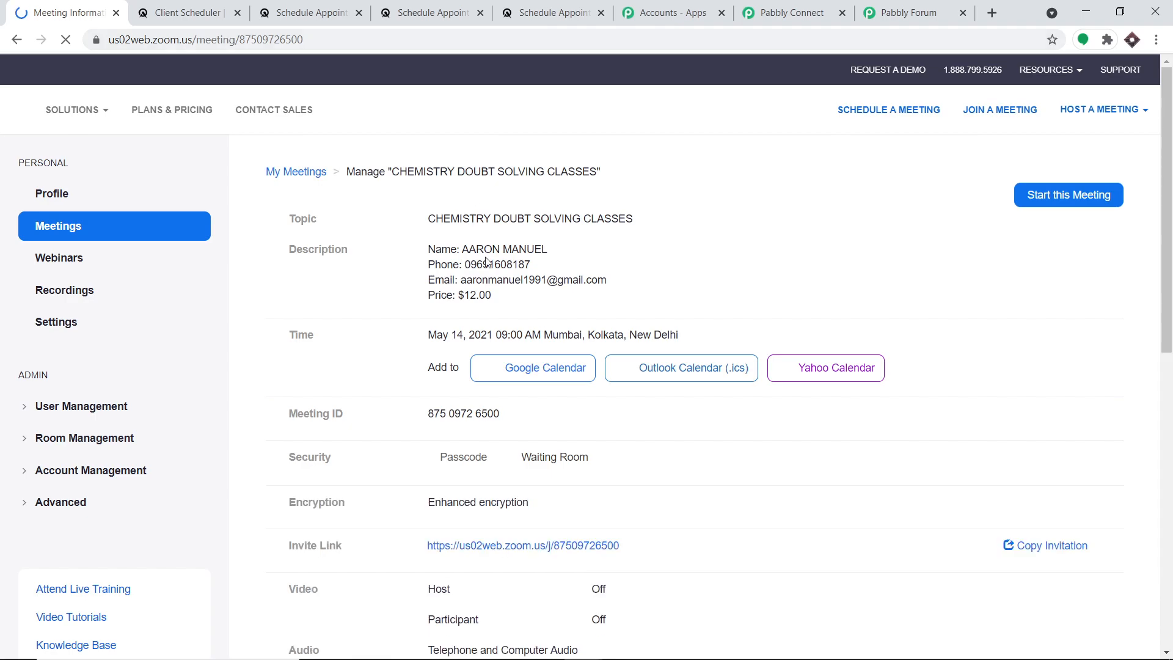
- Check the meeting's description, including the phone number, then go back to Pabbly Connect
left_click_drag(453, 265, 512, 269)
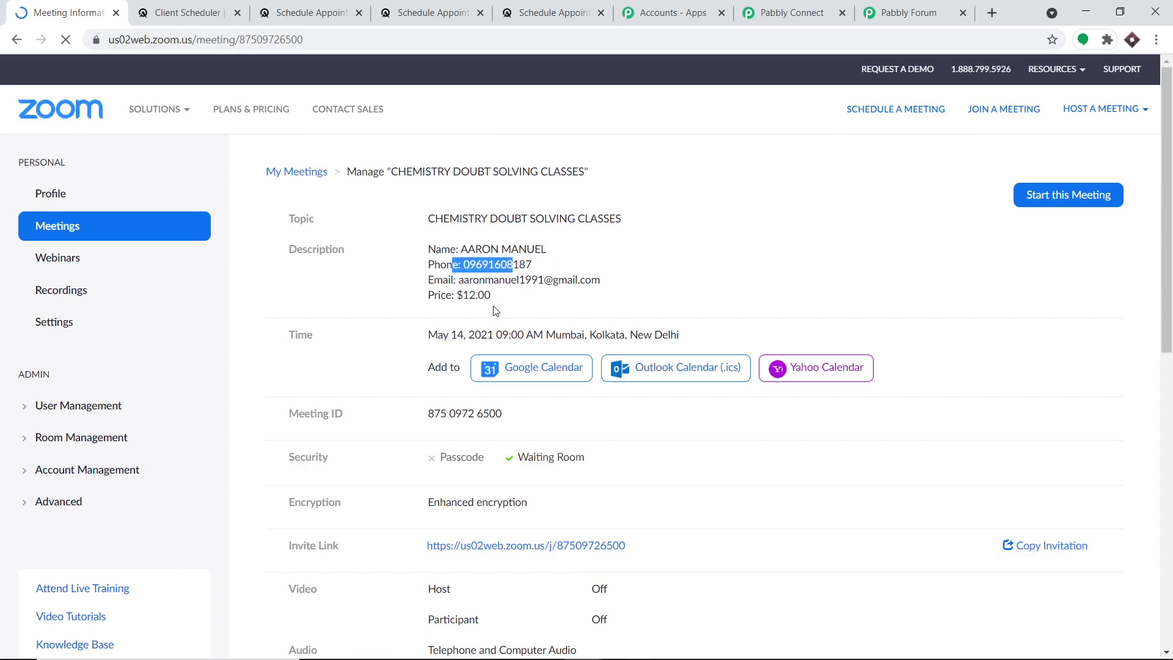
scroll(624, 226, "down", 1)
scroll(627, 223, "down", 1)
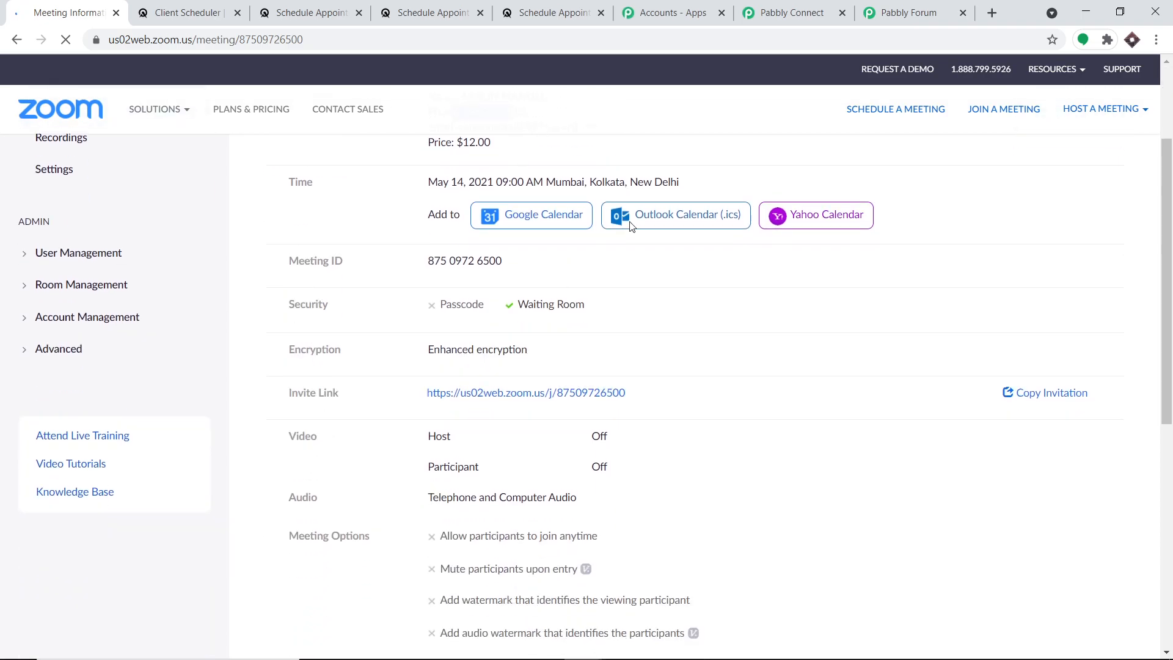
scroll(629, 225, "up", 2)
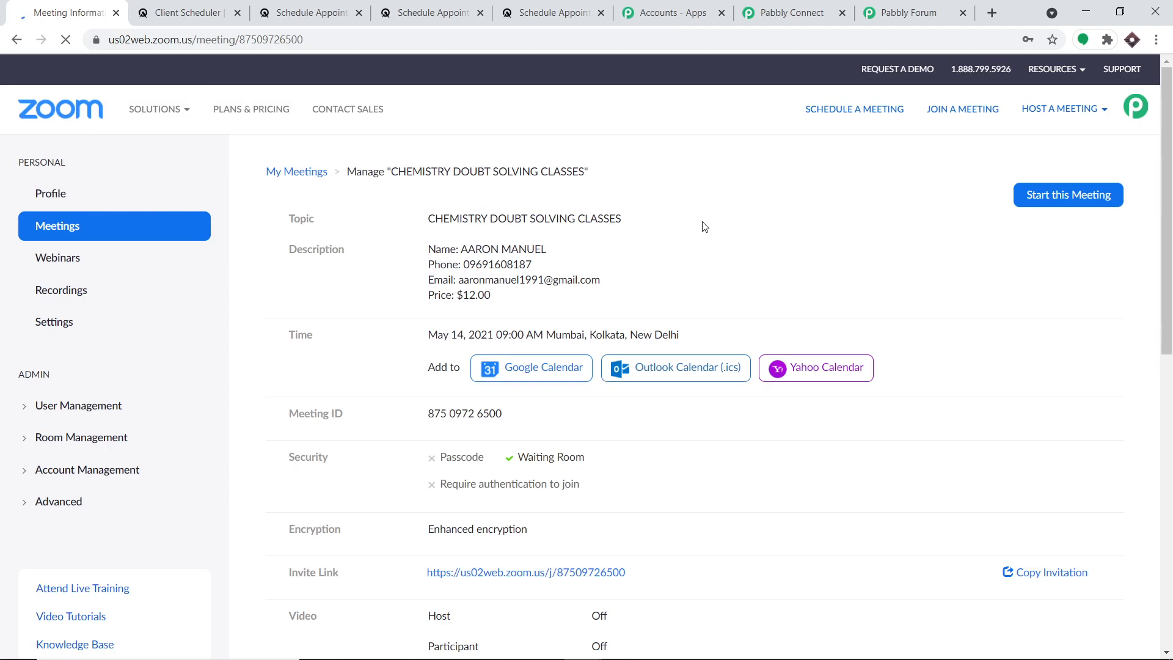
left_click(815, 6)
- Collapse the New Appointment trigger to show the trigger, appointment lookup and Zoom Create a Meeting steps
scroll(1169, 415, "up", 8)
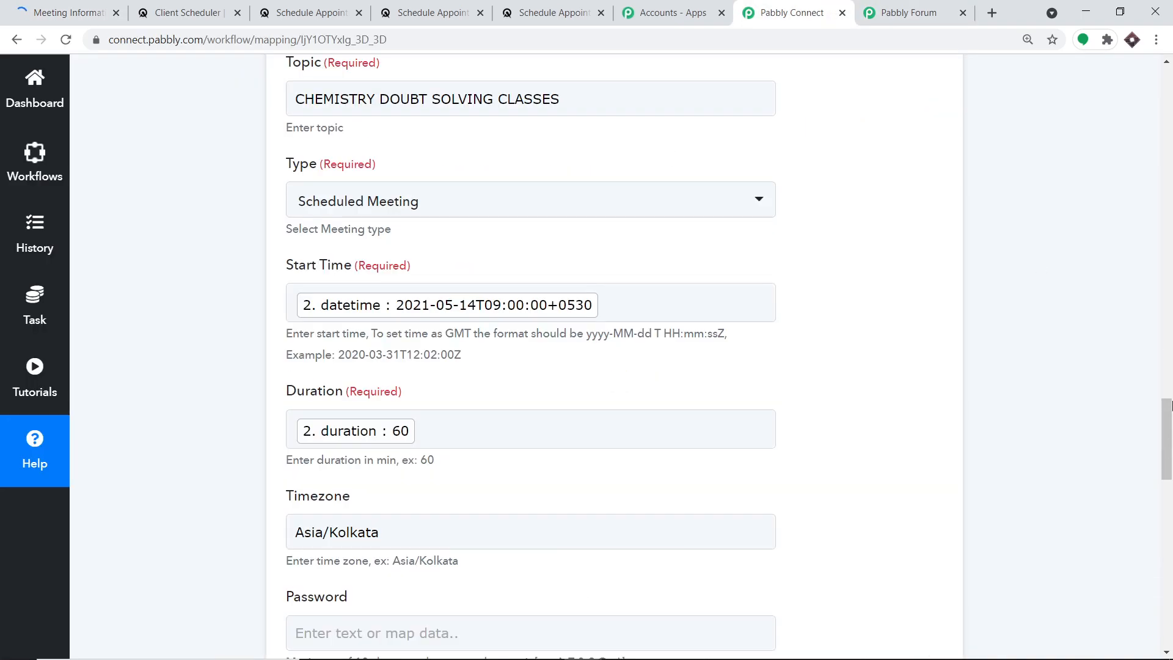
scroll(1169, 404, "up", 10)
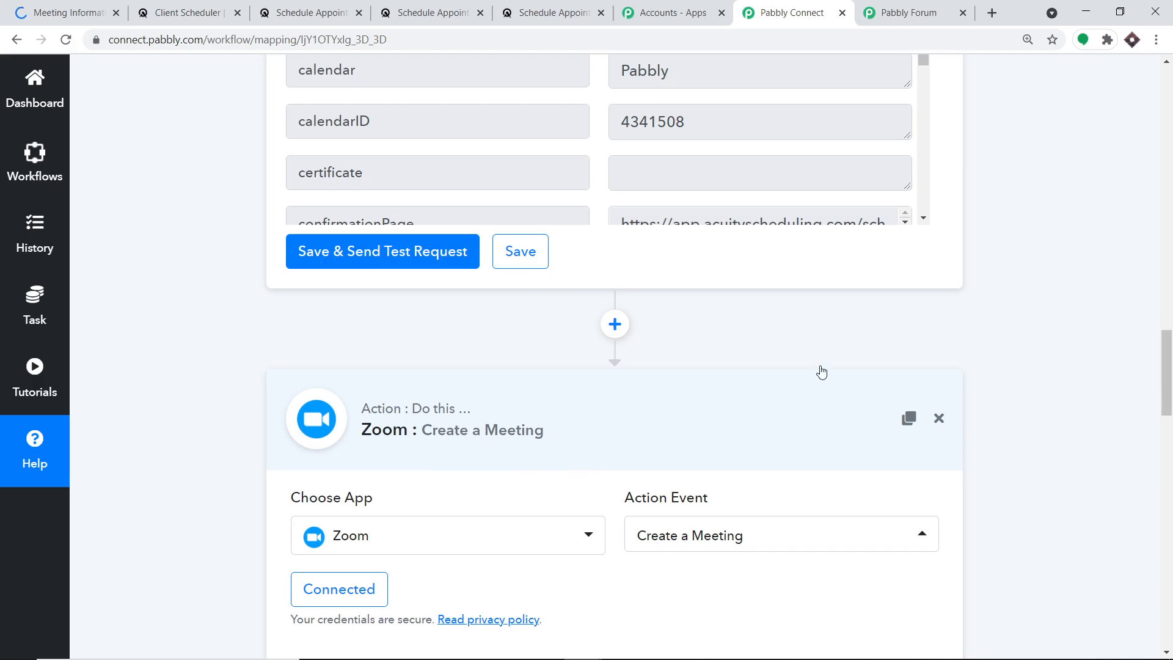
scroll(822, 371, "up", 9)
scroll(1131, 305, "up", 9)
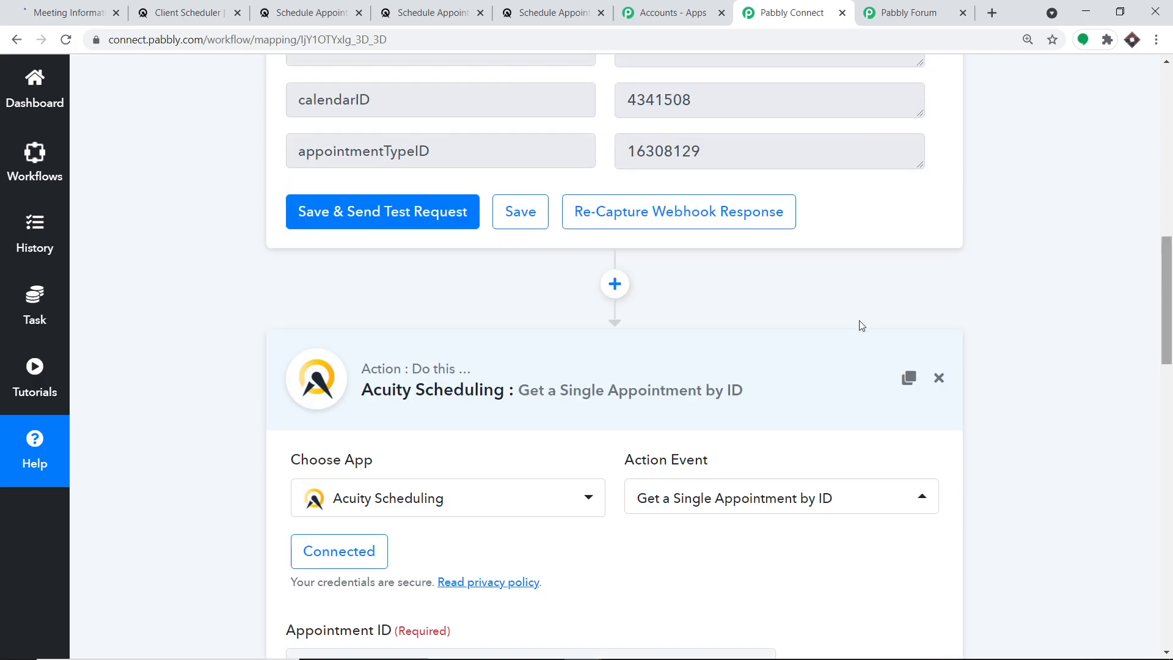
scroll(1171, 231, "up", 10)
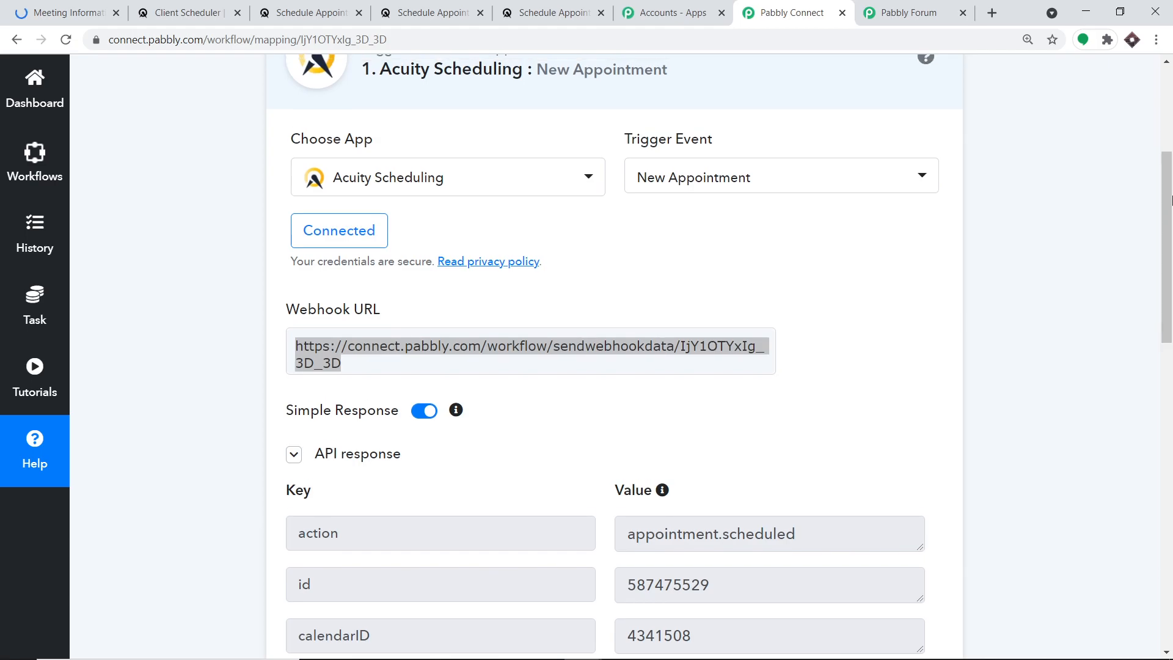
left_click(586, 197)
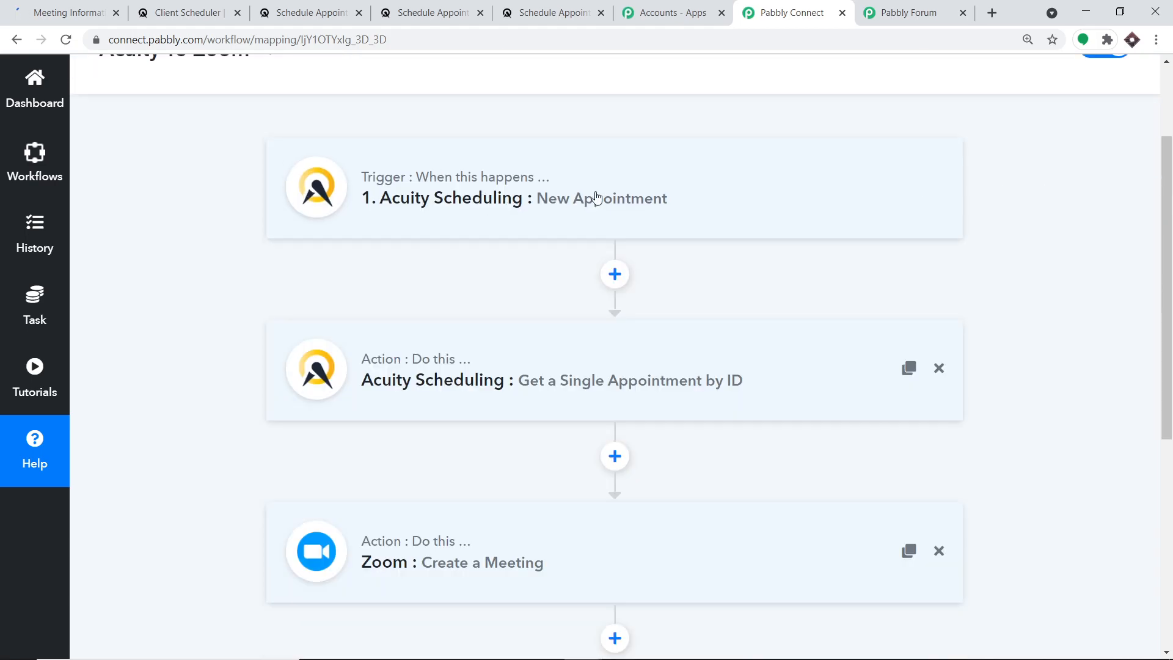
scroll(842, 219, "down", 1)
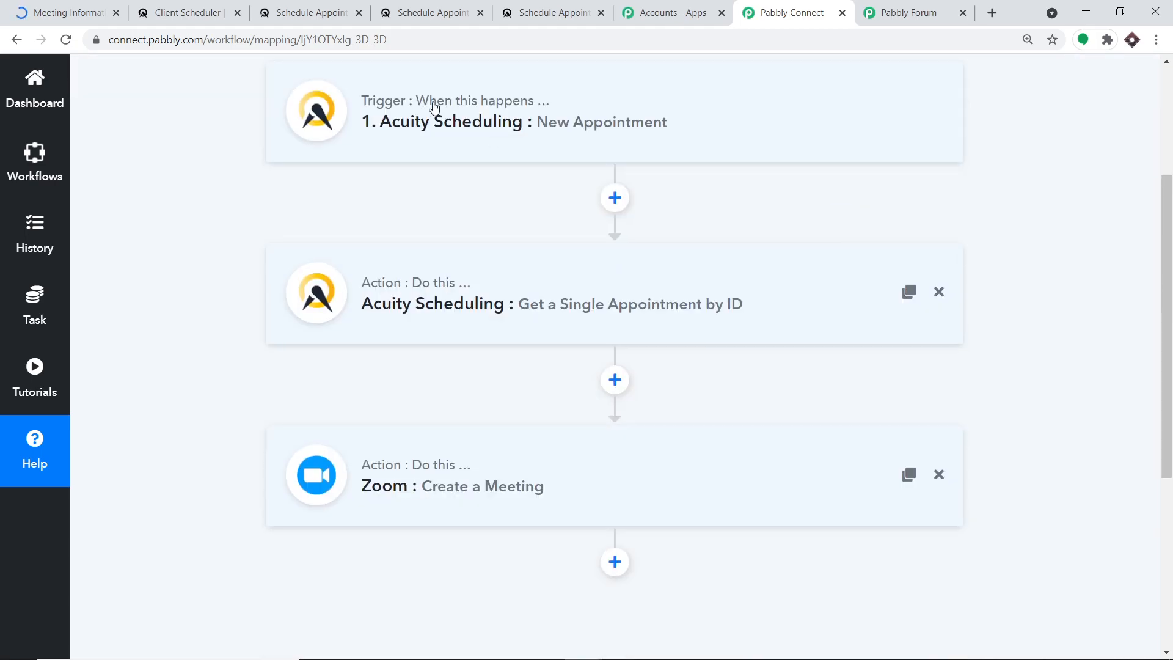